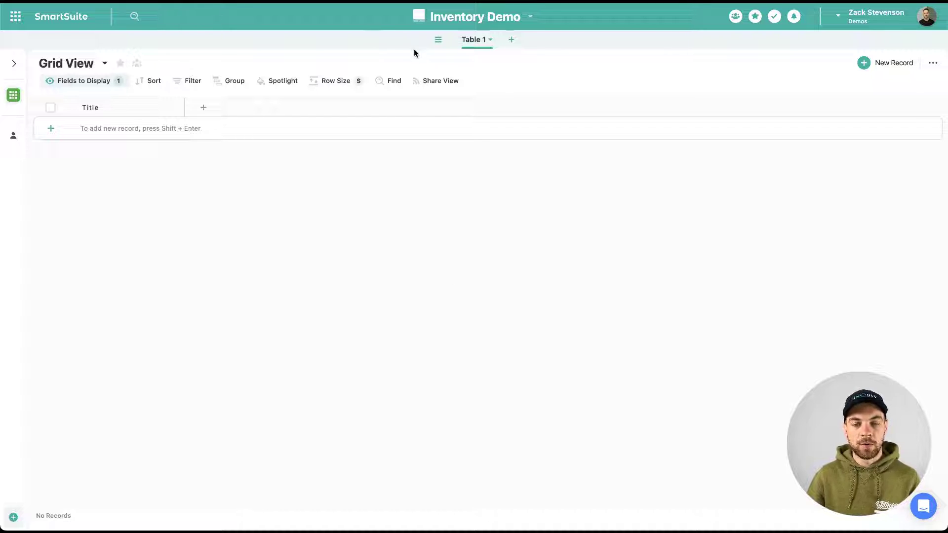
Step: Rename the first table to Products and call its records Product
click(469, 43)
drag(452, 63, 417, 65)
text(Products)
click(518, 303)
text(pr)
click(447, 386)
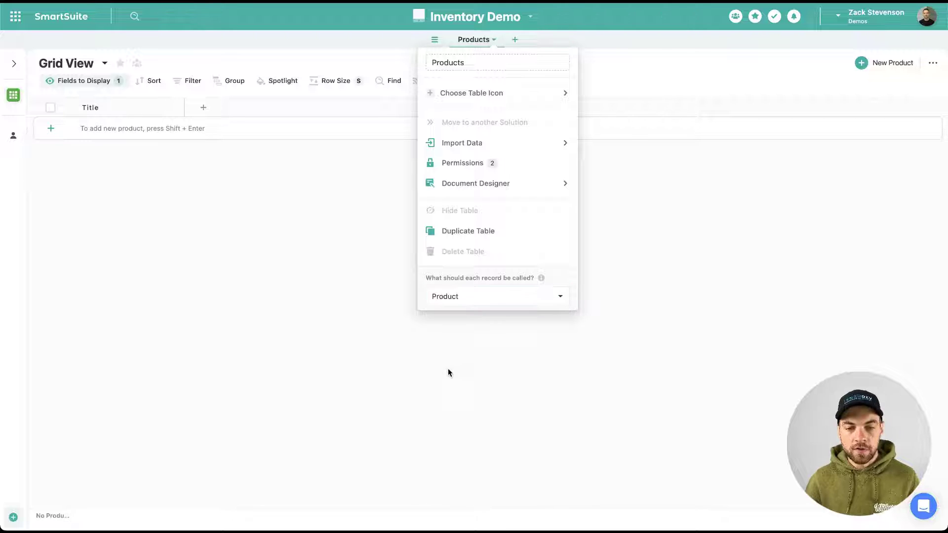
click(324, 200)
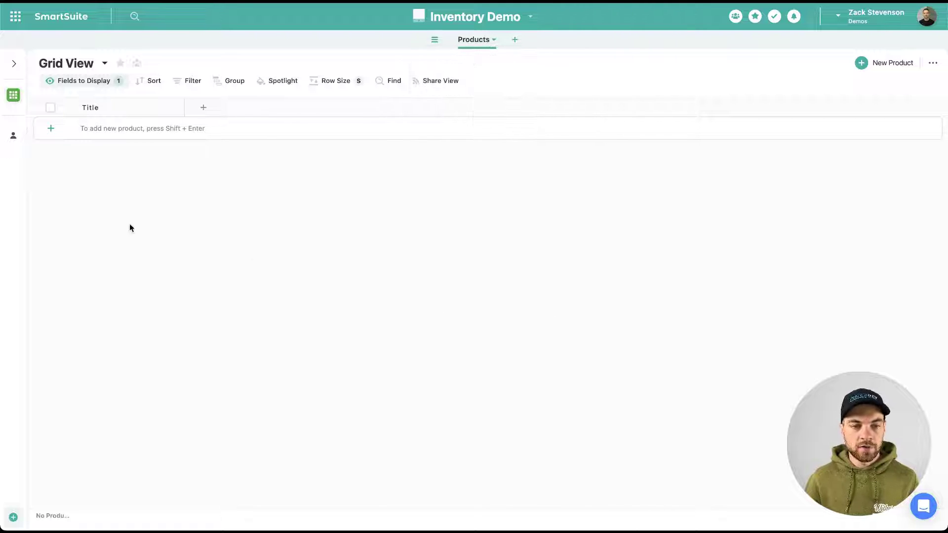
Step: Duplicate Products as a new Inventory table whose records are called Item
click(497, 42)
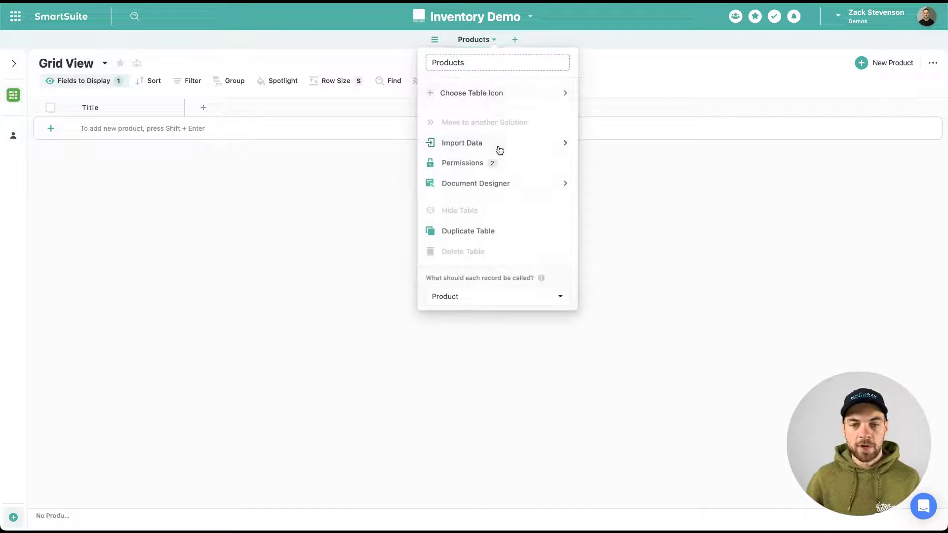
mouse_move(500, 150)
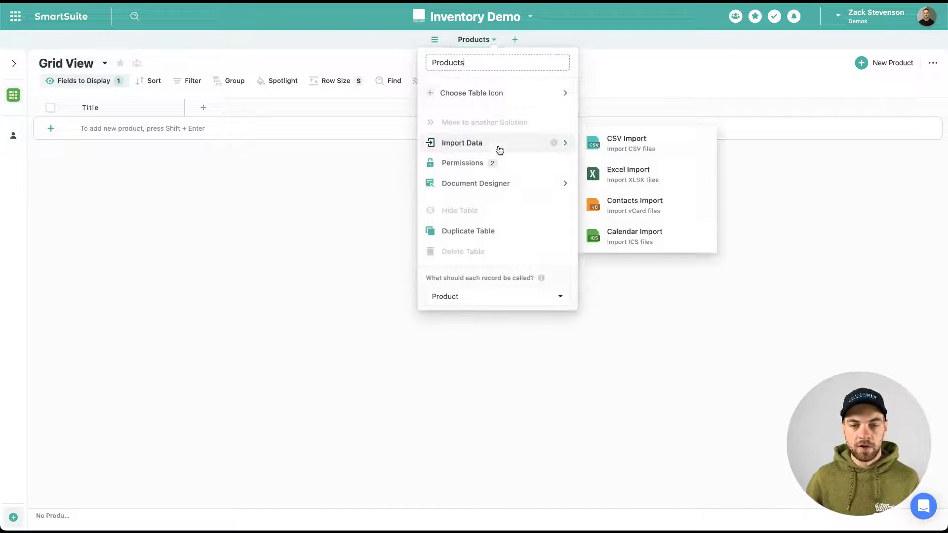
click(482, 232)
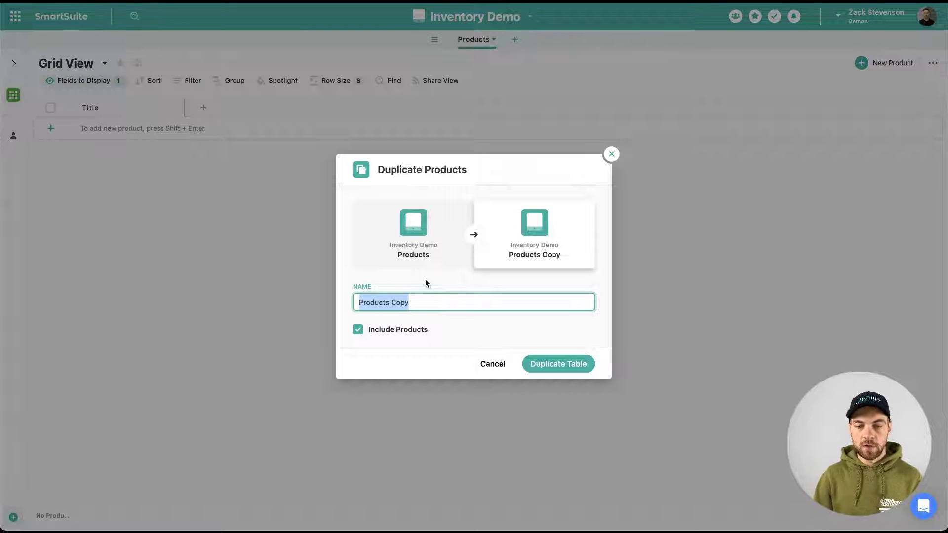
text(Inventory)
key(Return)
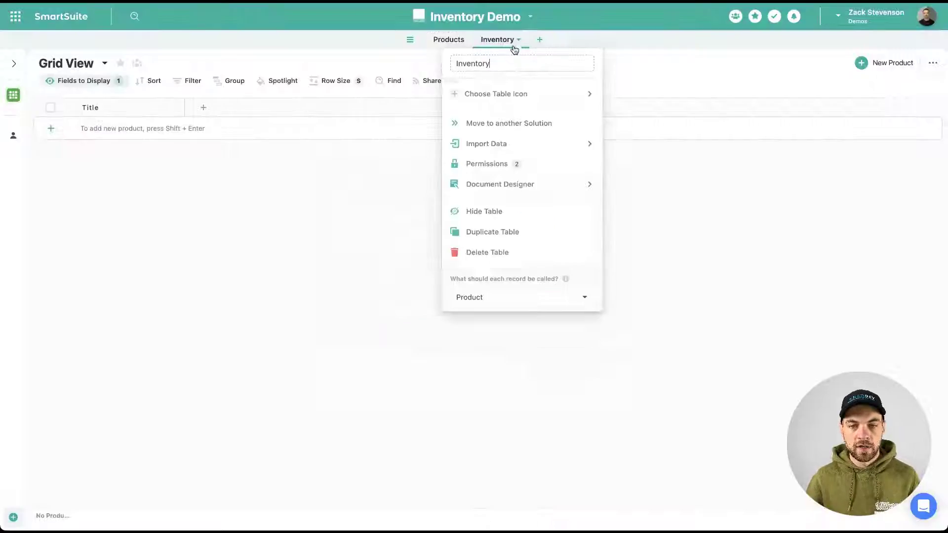
click(484, 297)
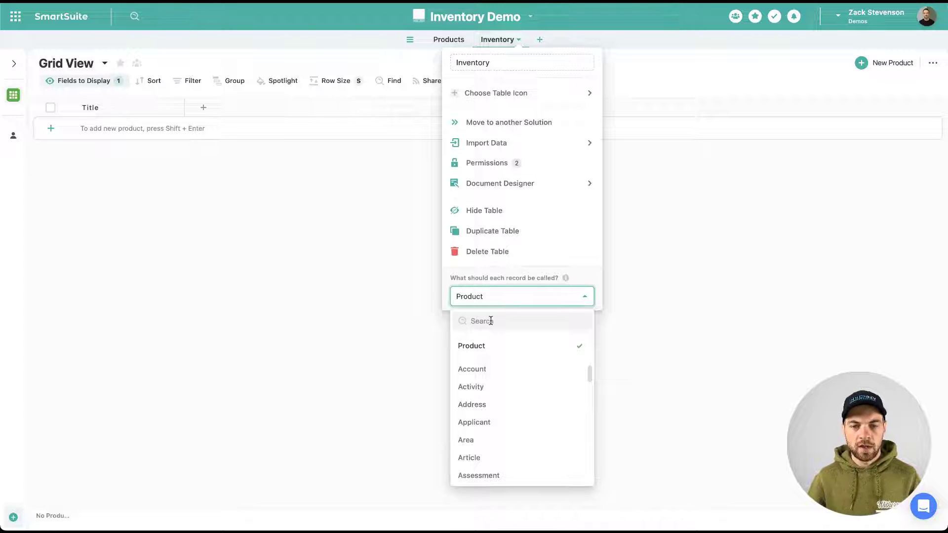
text(inve)
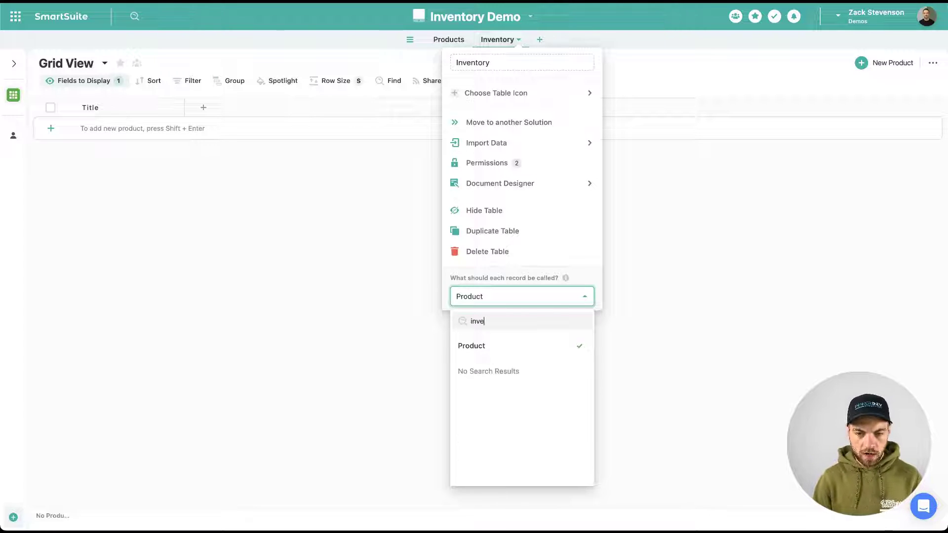
key(BackSpace)
key(BackSpace)
key(BackSpace)
key(BackSpace)
text(item)
click(466, 370)
Step: Duplicate Inventory as an empty Transactions table, leaving existing items out
click(517, 40)
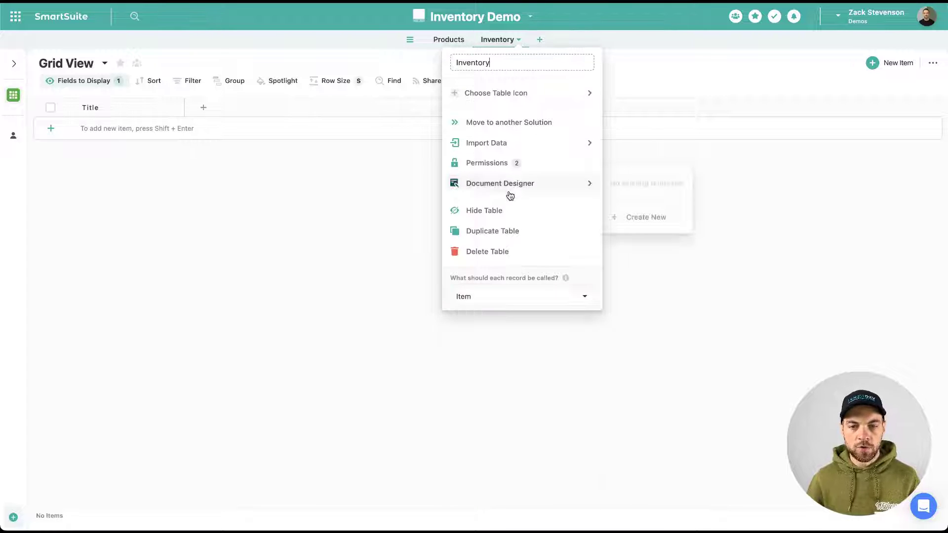
click(494, 231)
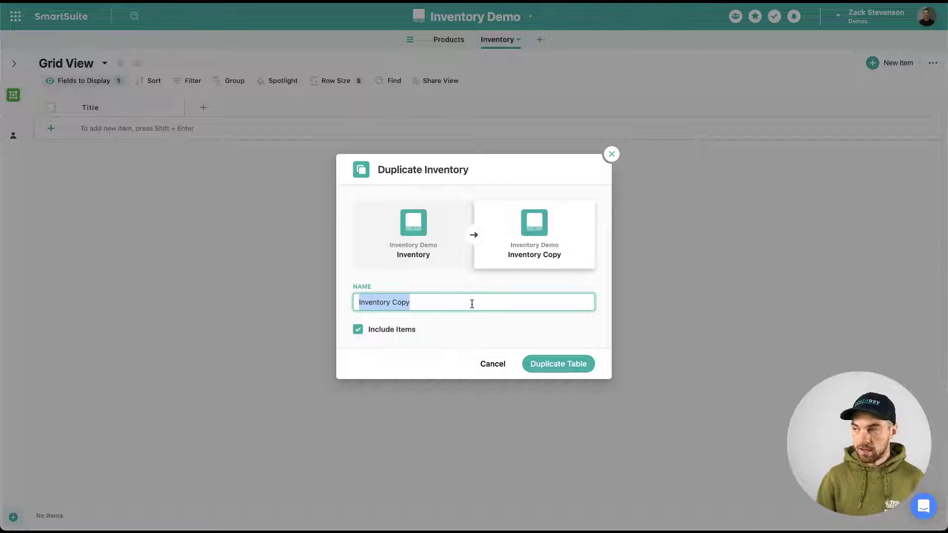
text(Transactions)
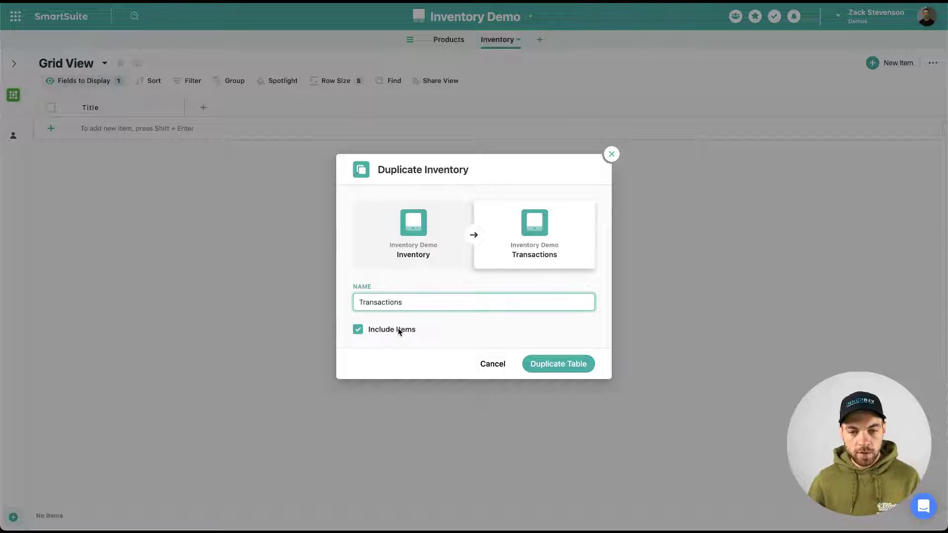
click(398, 329)
click(548, 364)
Step: Copy Transactions into a new Locations table and call Transactions records Transaction
click(550, 41)
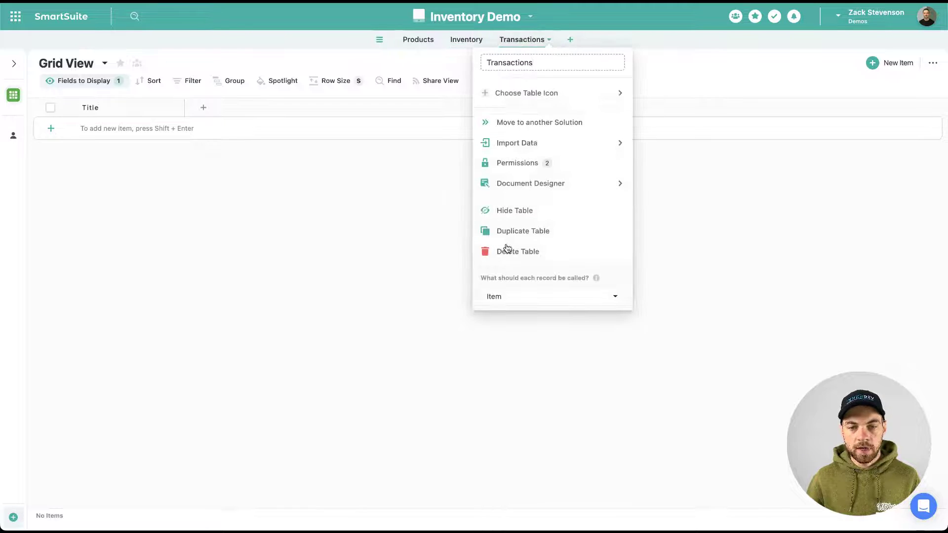
click(514, 231)
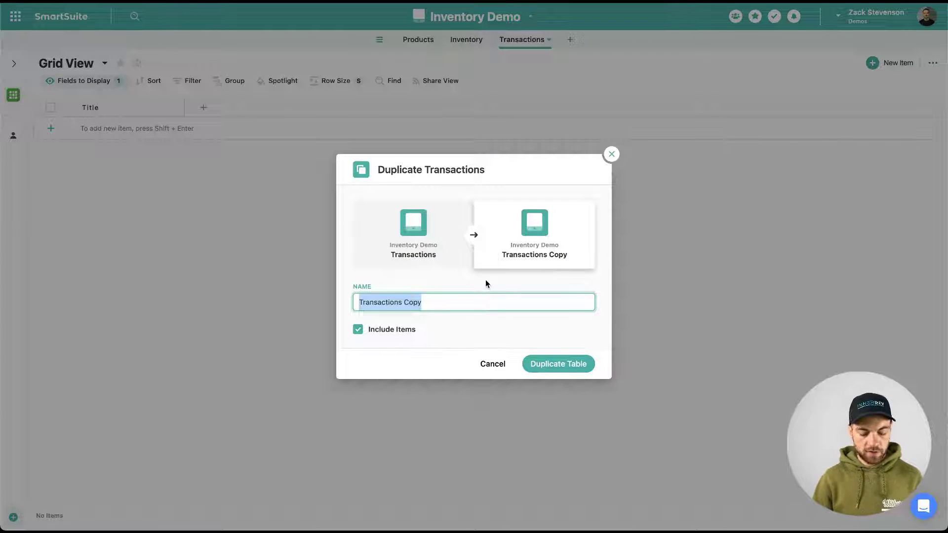
text(Locations)
key(Return)
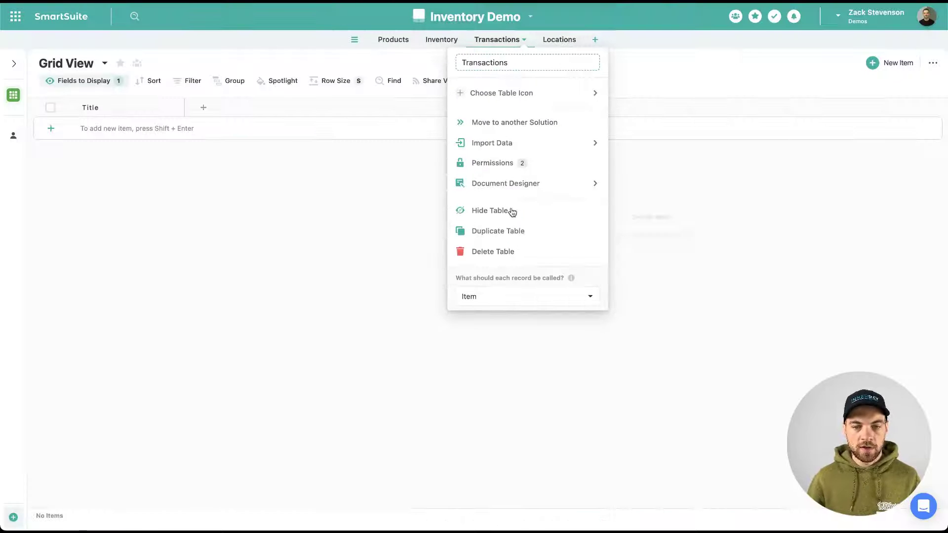
click(497, 300)
text(tran)
click(489, 370)
click(478, 390)
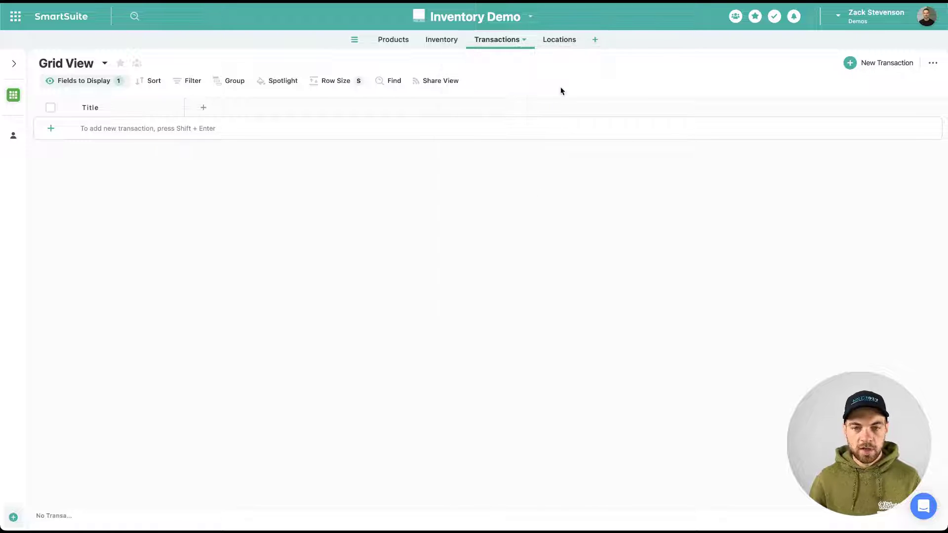
Step: Call each record in the Locations table a Location
click(569, 41)
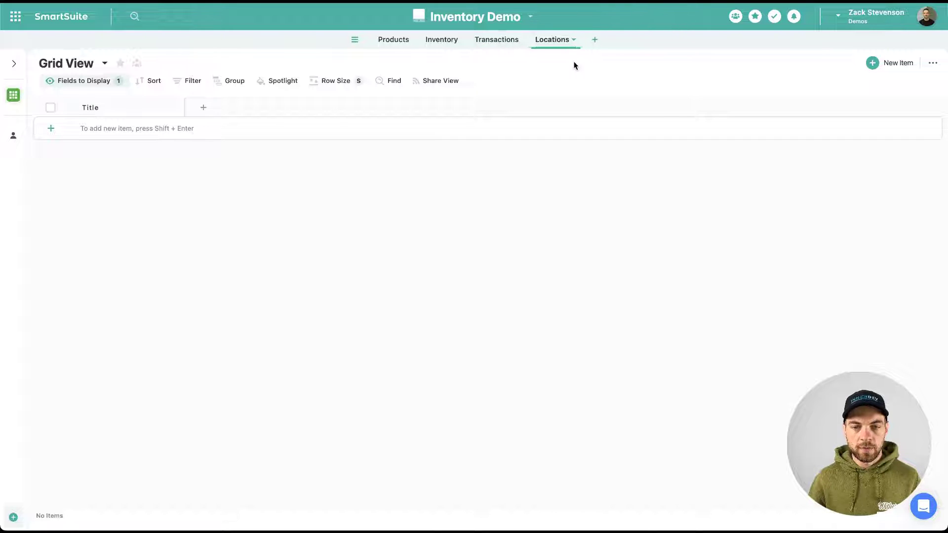
click(573, 41)
click(546, 298)
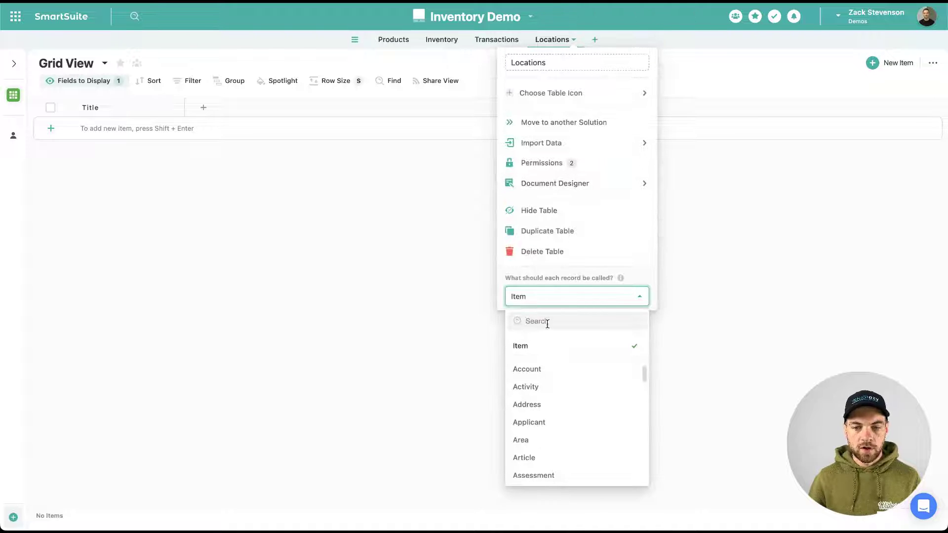
text(locat)
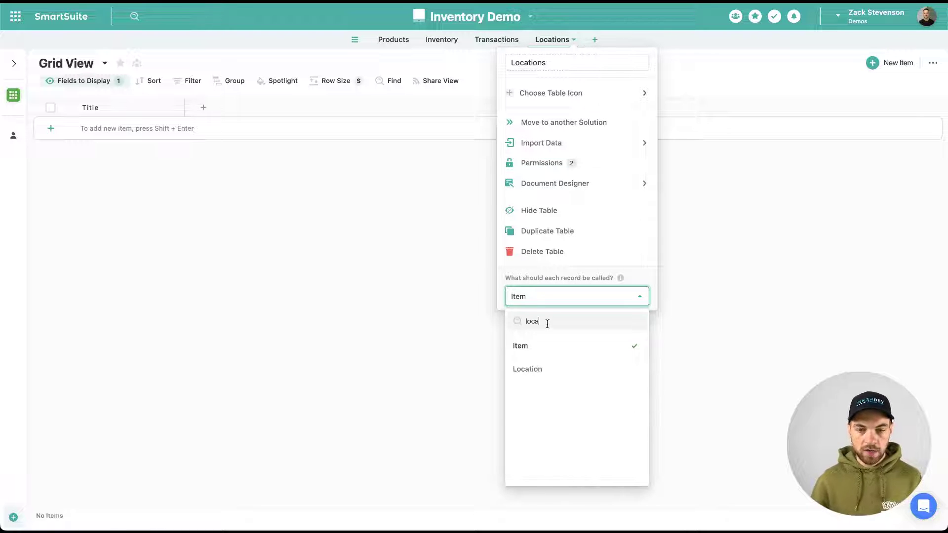
click(527, 370)
click(261, 302)
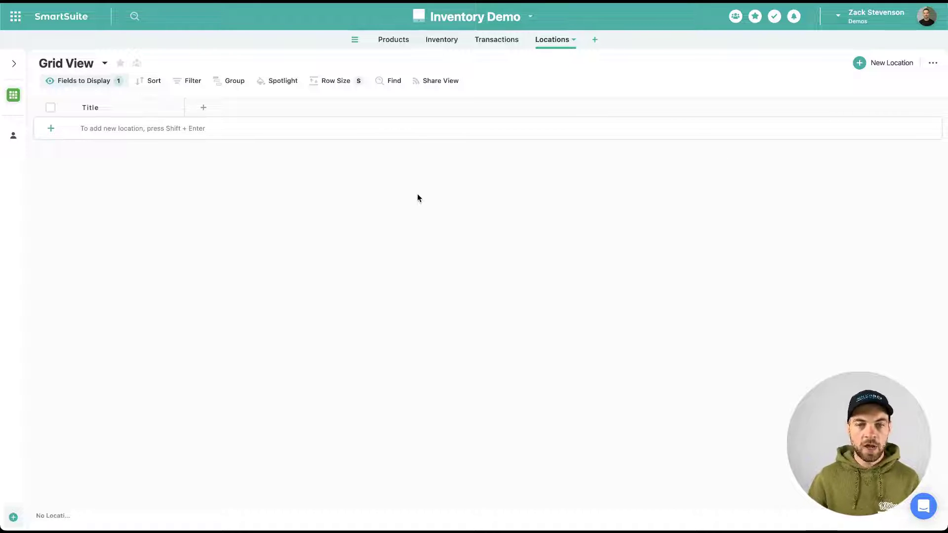
Step: Rename the Products table's Title field to Product ID
click(385, 44)
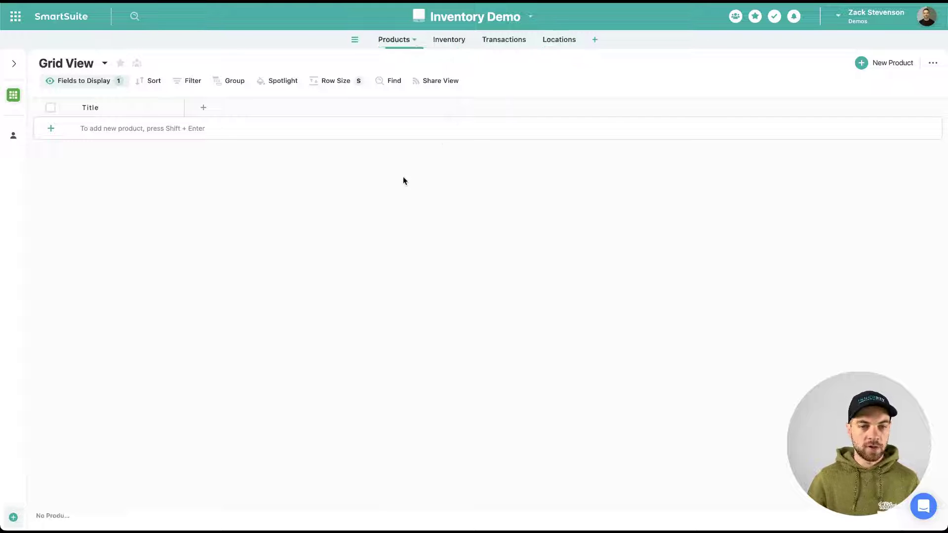
click(106, 106)
drag(74, 129, 31, 128)
click(31, 128)
double_click(40, 131)
text(Product ID)
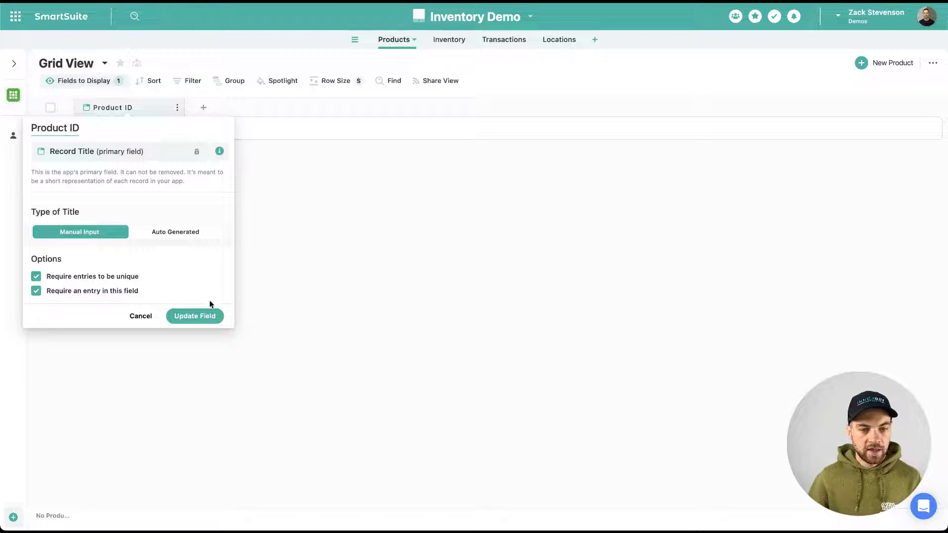
click(206, 320)
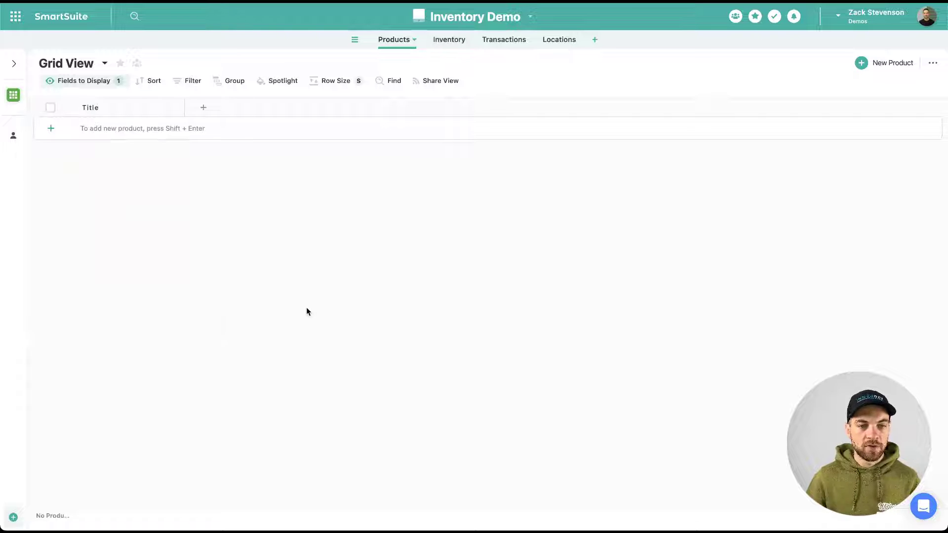
Step: Add a Text field named Name to Products
click(204, 109)
click(262, 172)
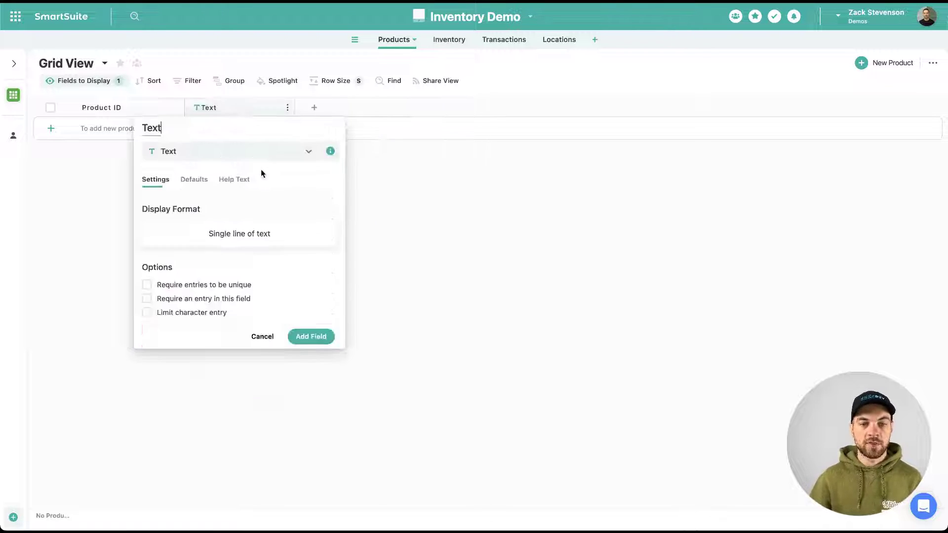
text(Name)
key(Return)
Step: Add a Currency field named Price
click(309, 104)
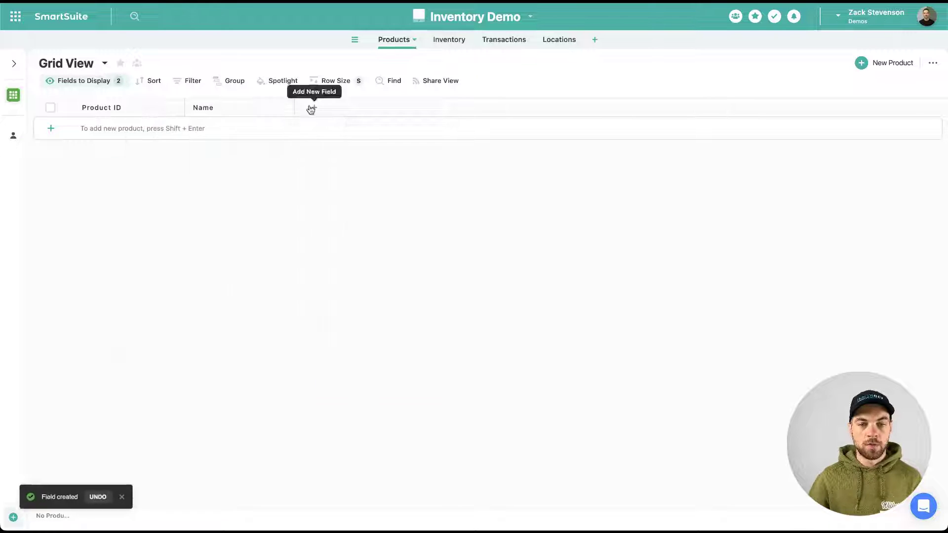
text(currewn)
key(BackSpace)
key(BackSpace)
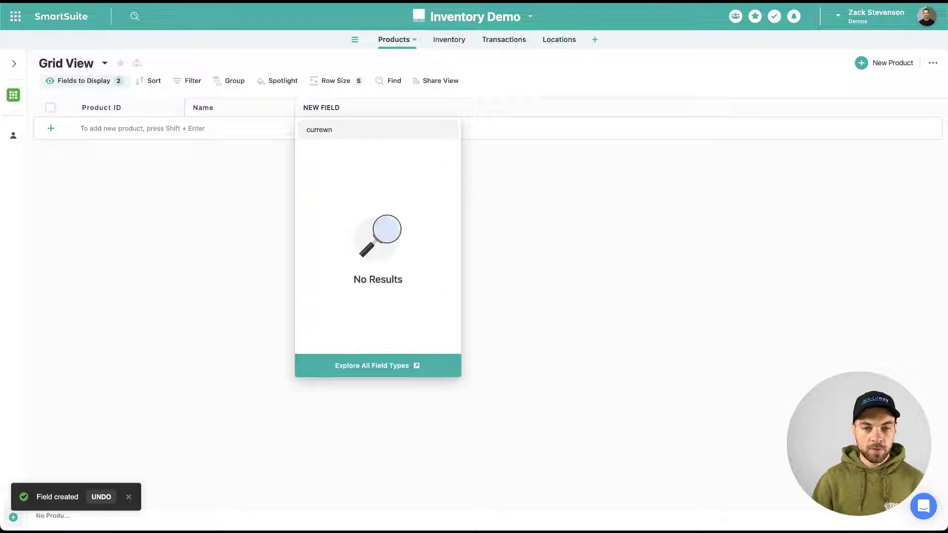
text(ncy)
key(Return)
drag(303, 127, 253, 122)
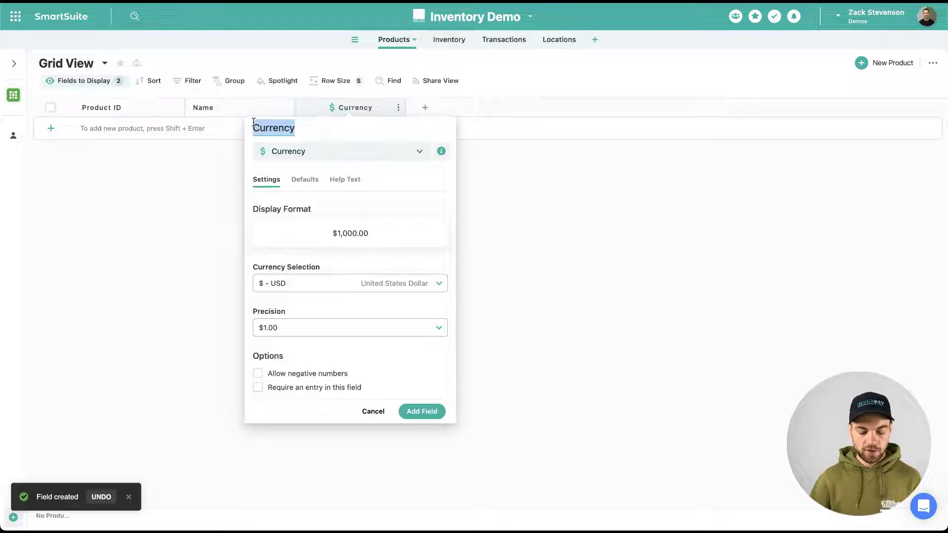
text(Price)
key(Return)
Step: Add a Text field named SKU
click(425, 107)
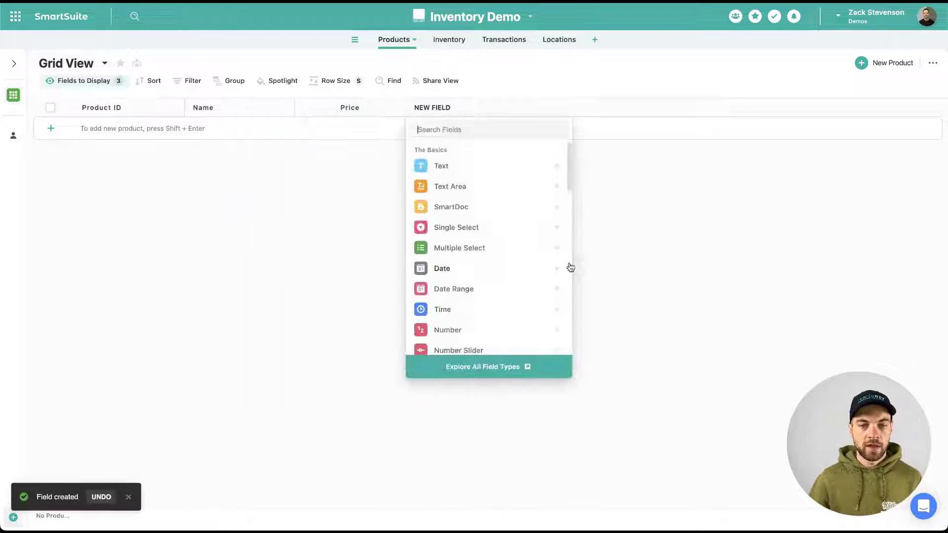
click(441, 165)
double_click(377, 129)
text(SKU)
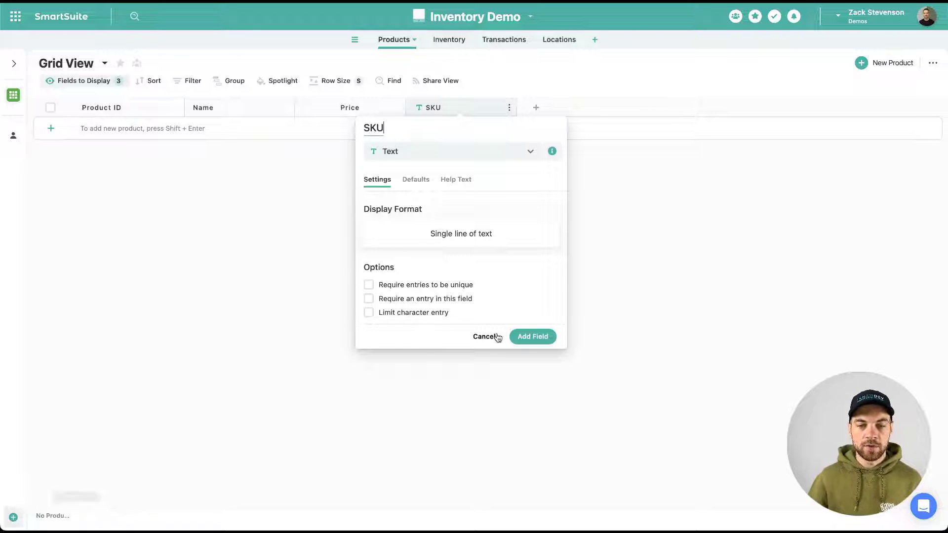
click(532, 337)
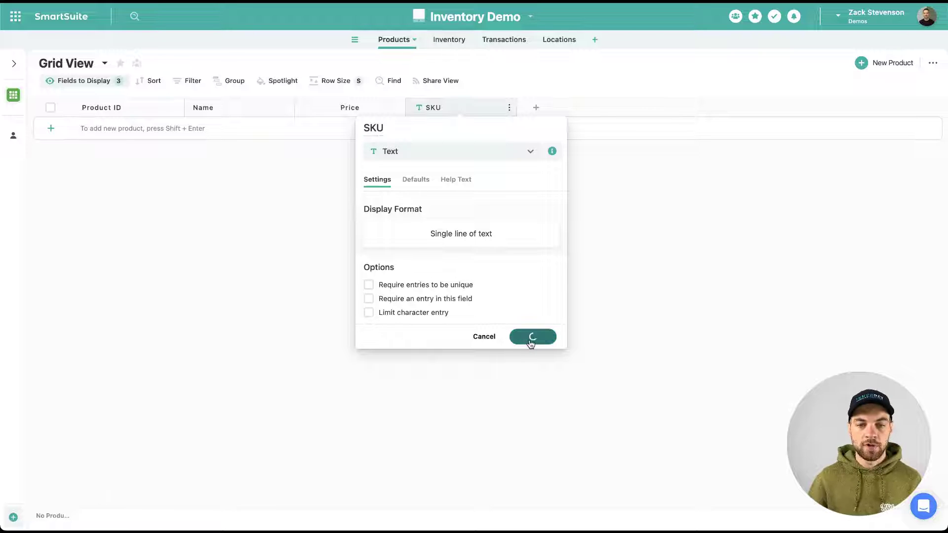
Step: Add a Linked Record field Link to Inventory to Products, linked to the Inventory table
click(536, 107)
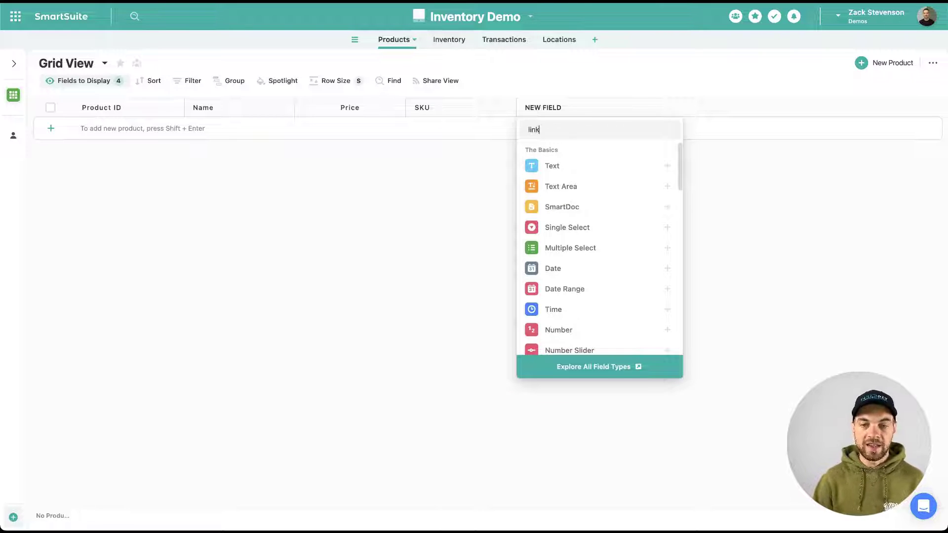
click(554, 186)
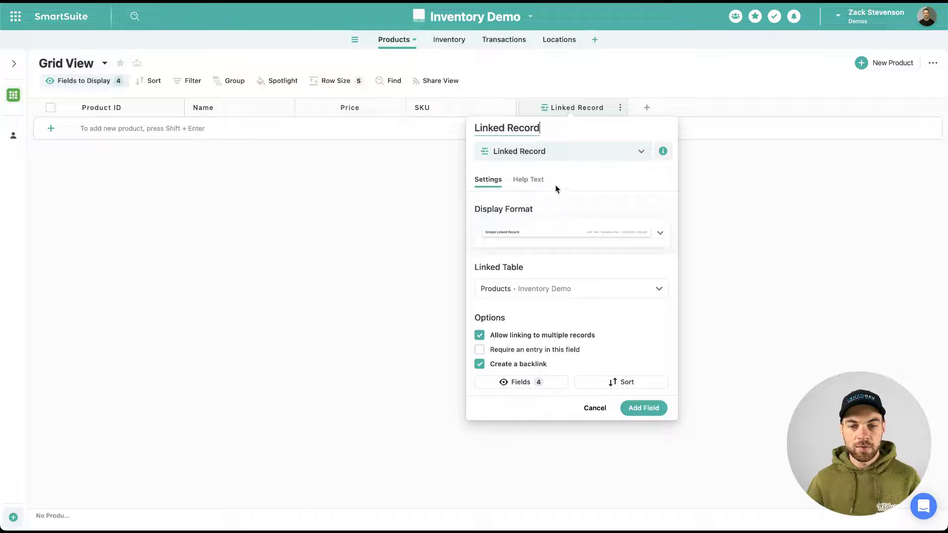
click(529, 290)
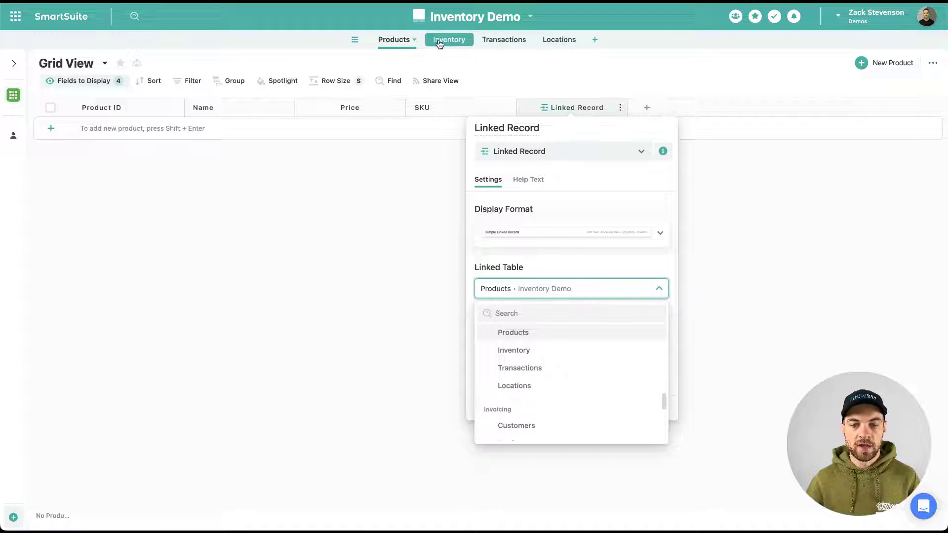
click(514, 351)
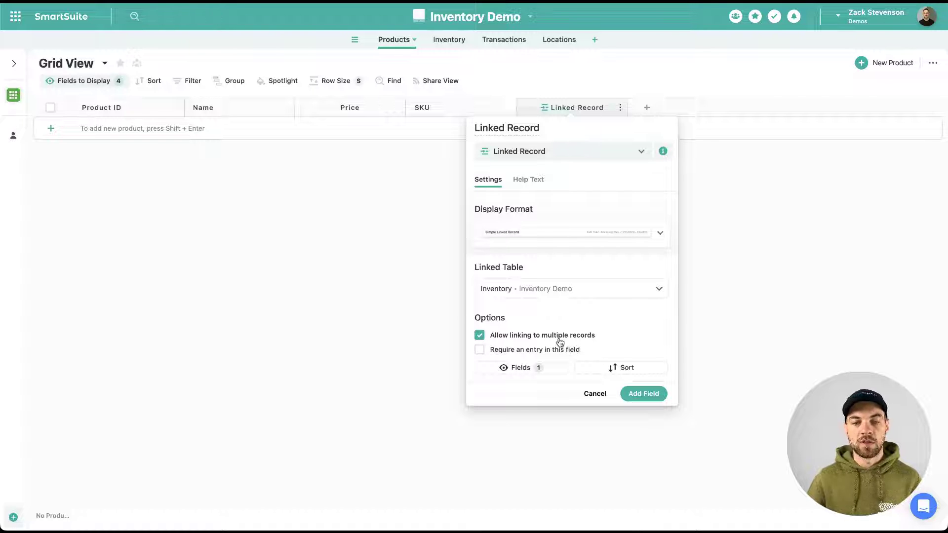
click(645, 394)
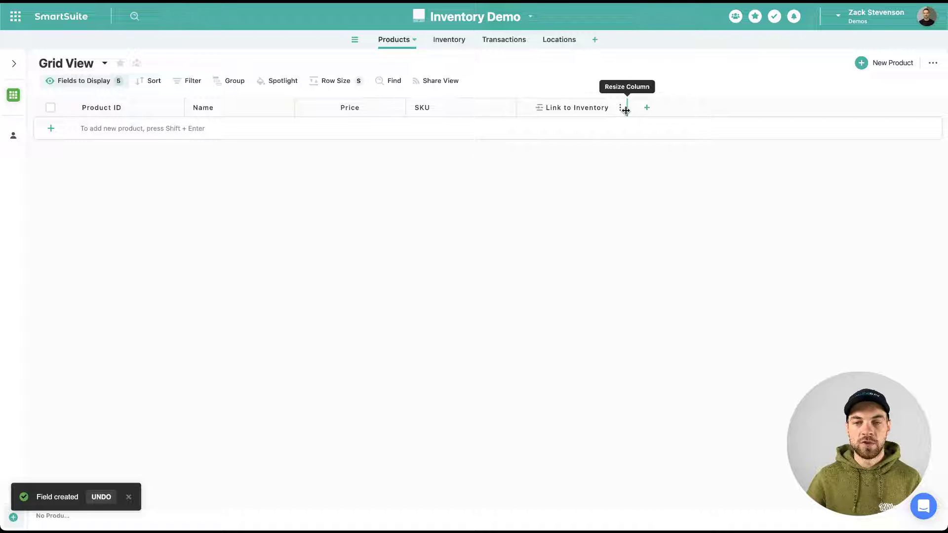
drag(625, 111, 634, 109)
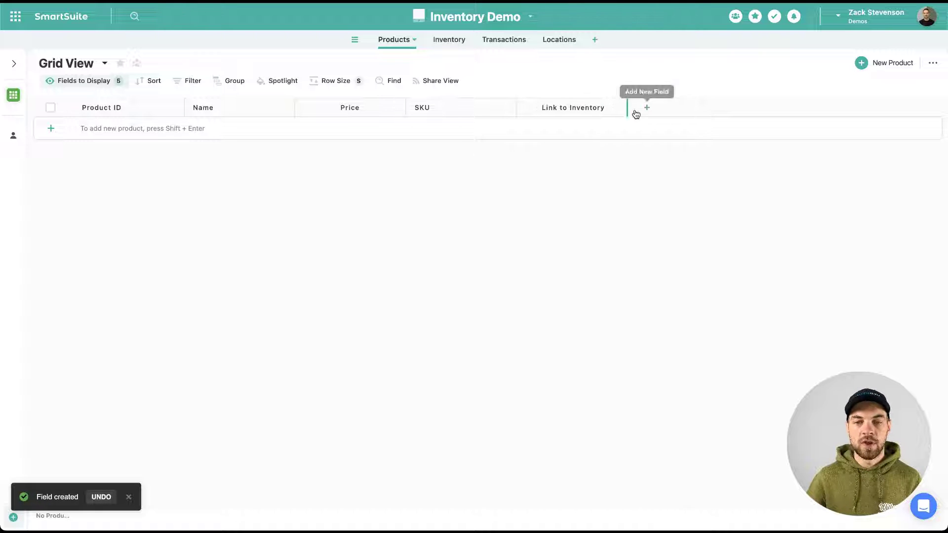
Step: Show the Link to Products field in the Inventory grid
click(439, 44)
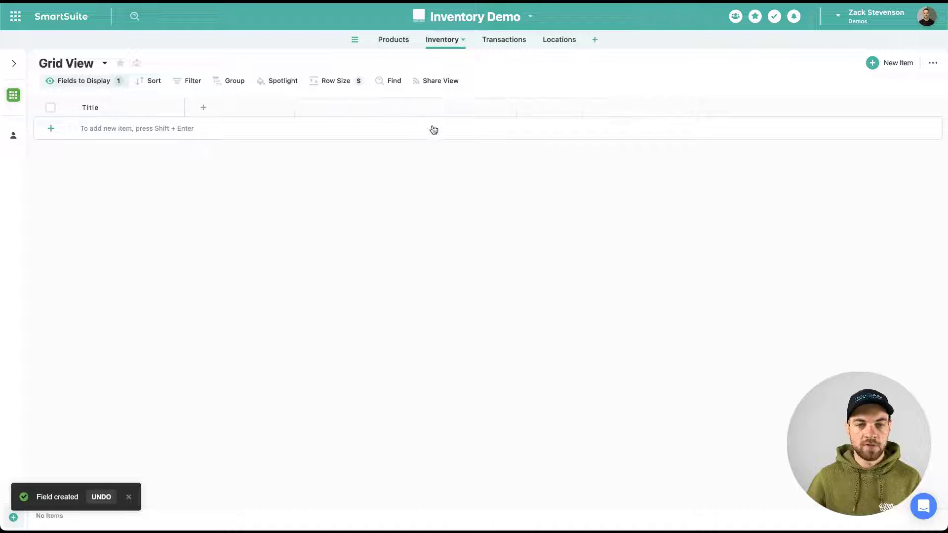
click(89, 84)
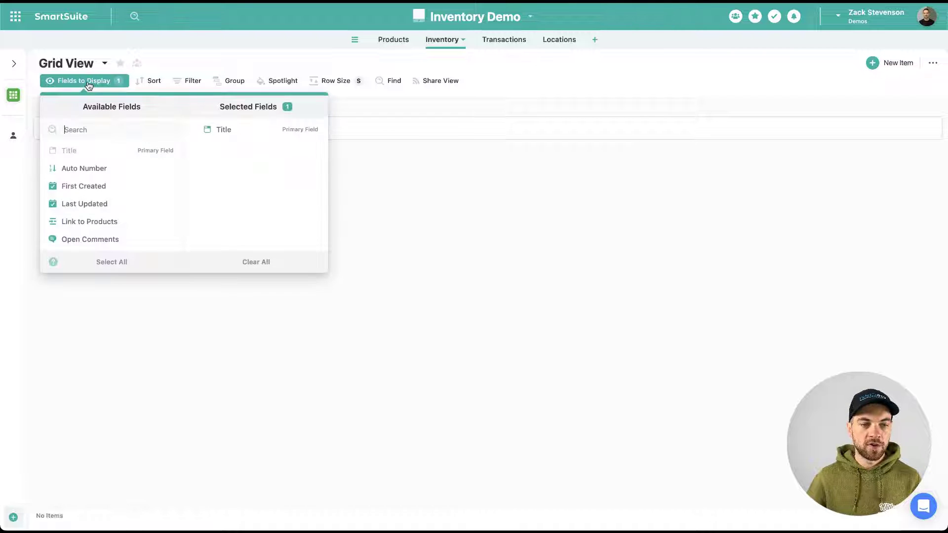
click(97, 220)
click(407, 237)
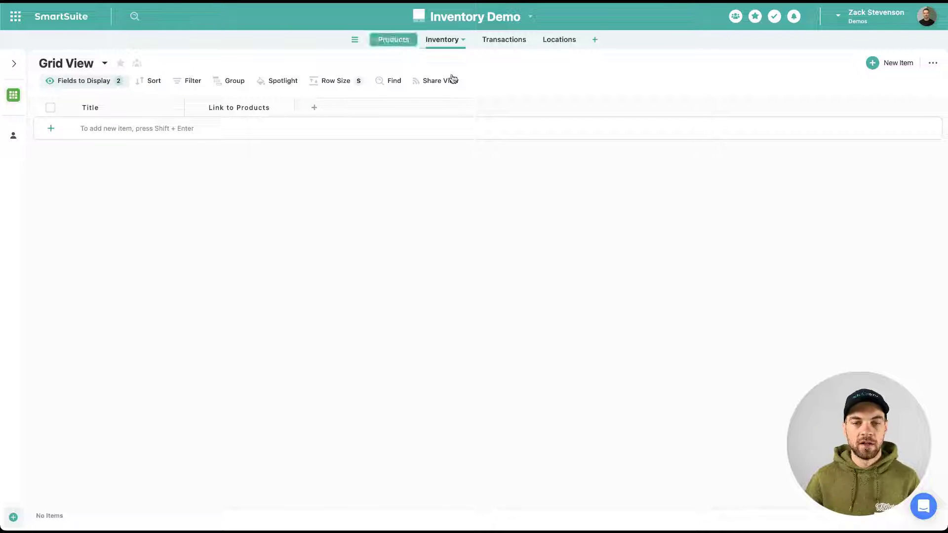
click(404, 44)
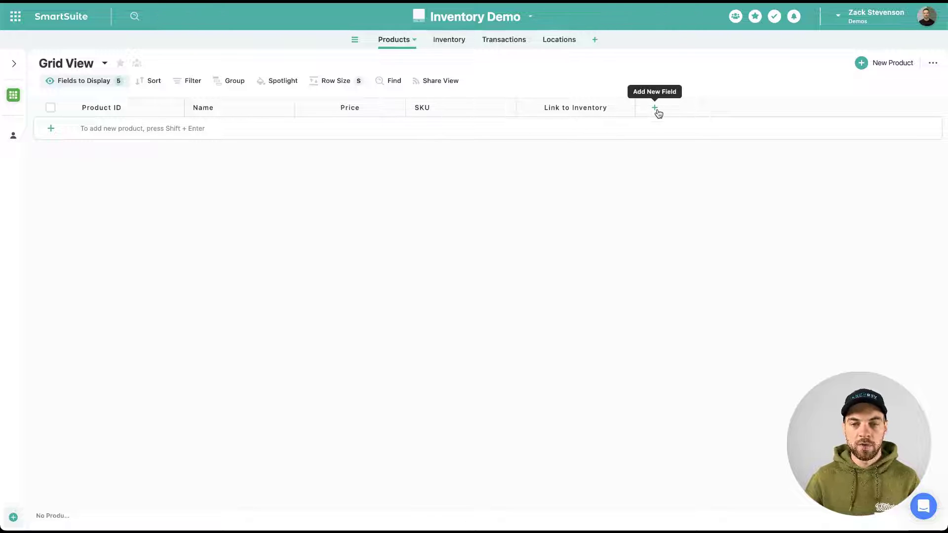
Step: Add a text field named Quantity Available after Link to Inventory in Products
click(655, 108)
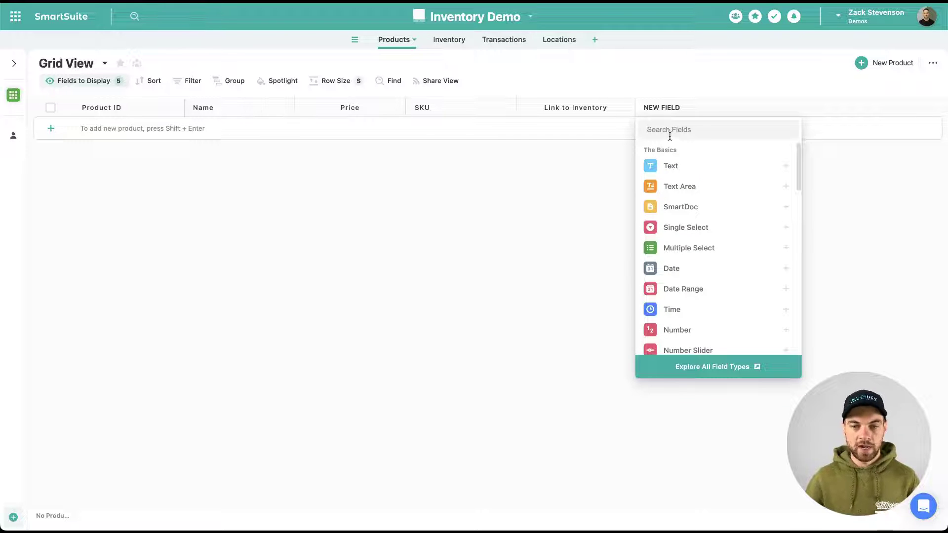
click(668, 167)
drag(637, 127, 599, 128)
text(Quan)
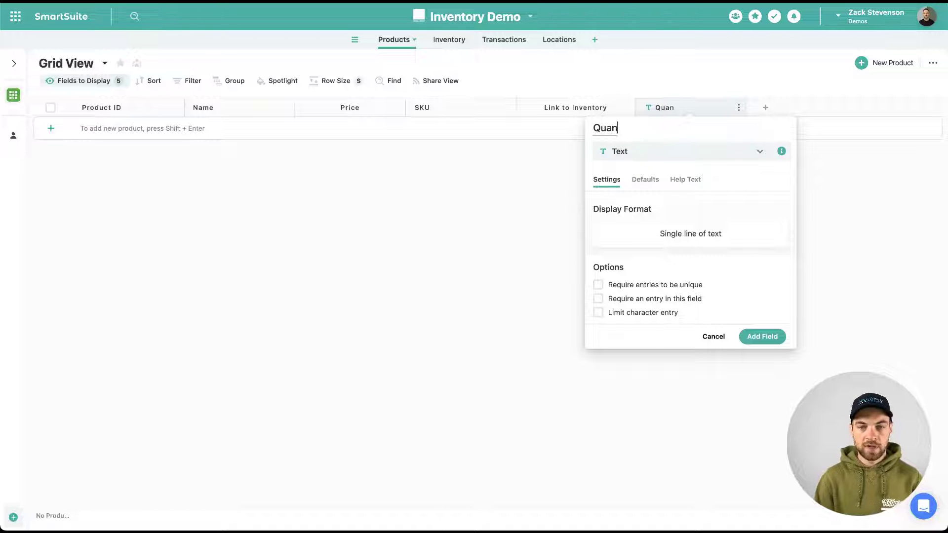
text(tity Available)
key(Return)
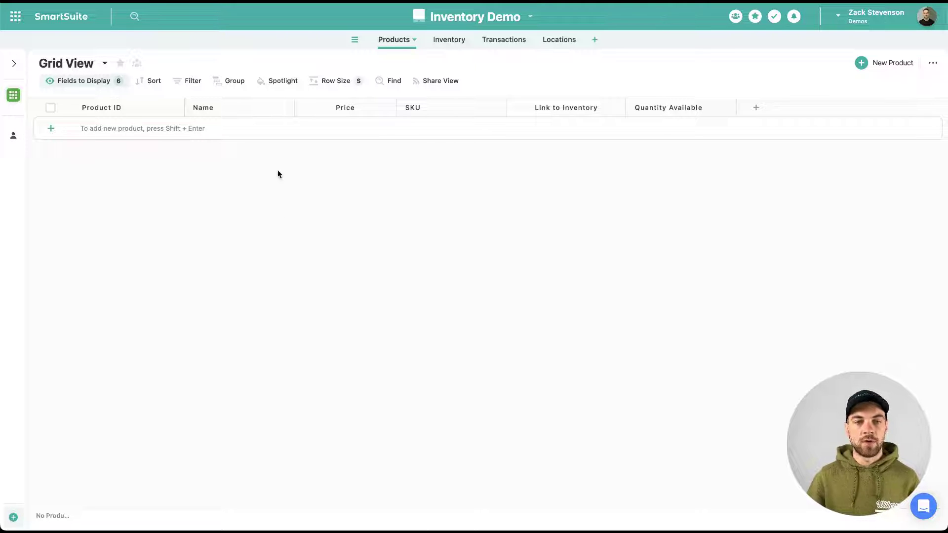
click(454, 47)
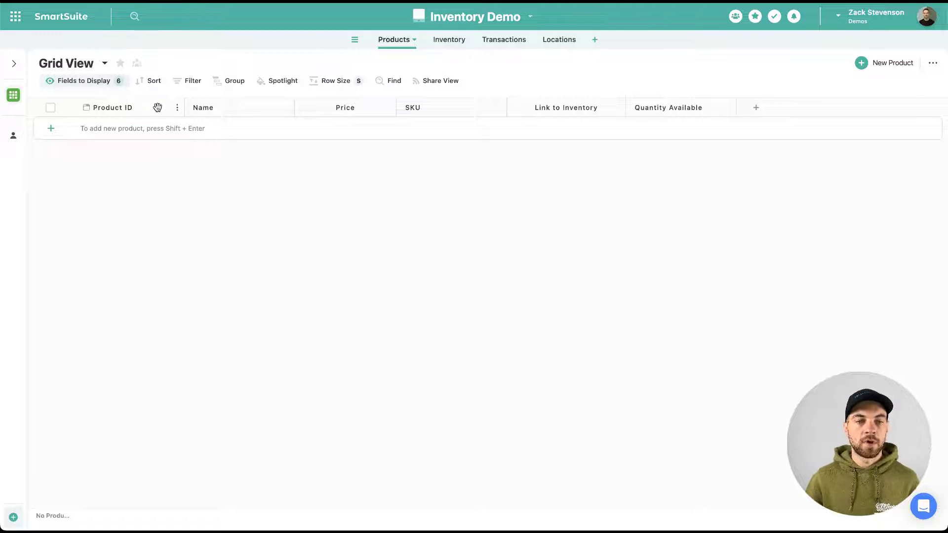
Step: Switch the Product ID title field to Auto Generated
click(178, 108)
click(146, 133)
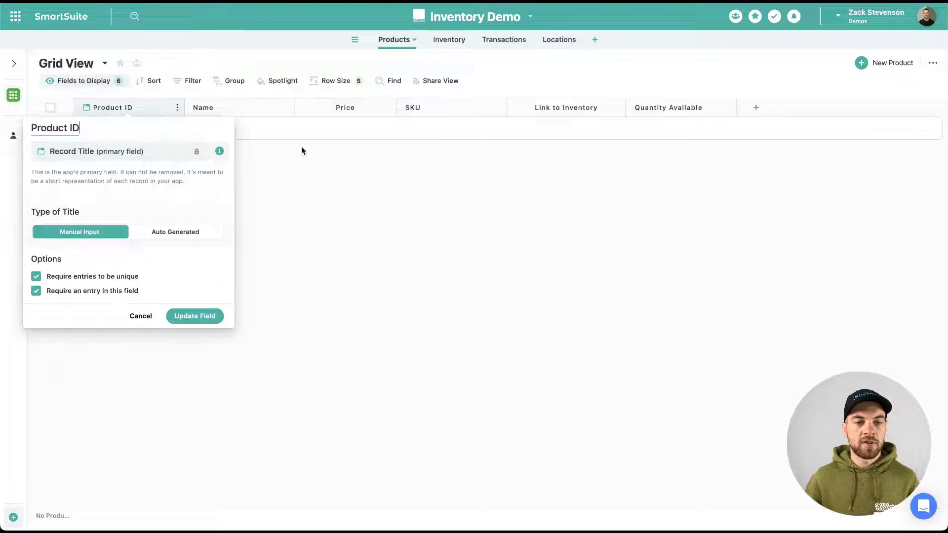
click(176, 233)
click(499, 311)
Step: Build the Product ID template as Name - SKU and update the field
click(127, 285)
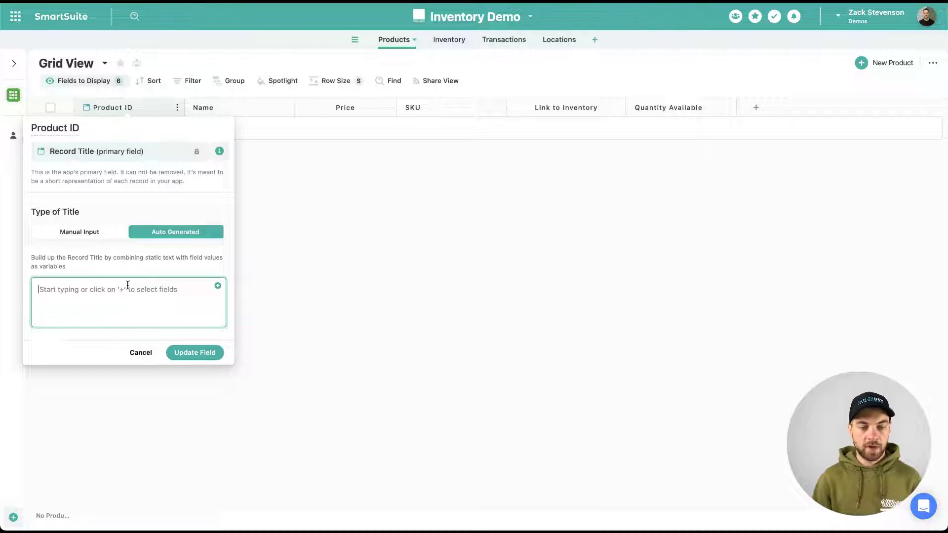
text(name)
key(BackSpace)
key(BackSpace)
key(BackSpace)
key(BackSpace)
click(217, 286)
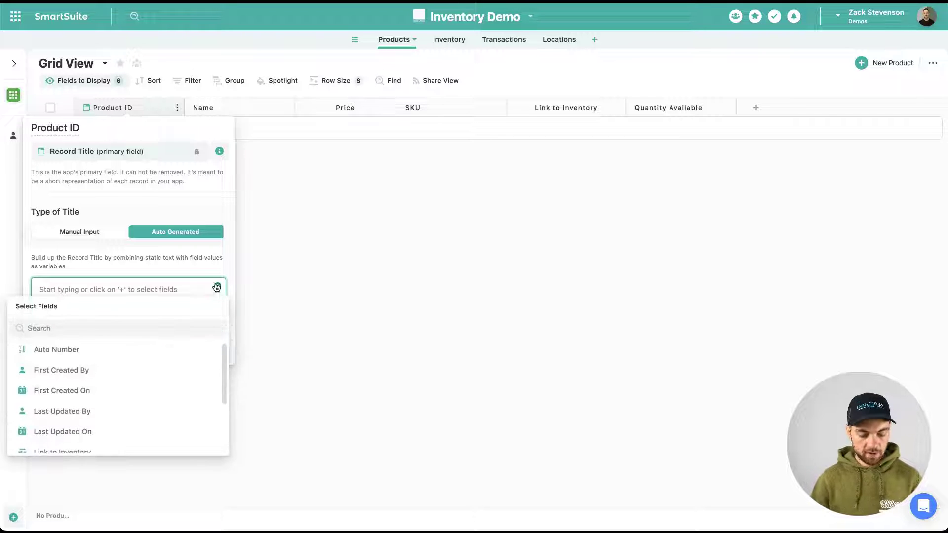
text(name)
click(78, 351)
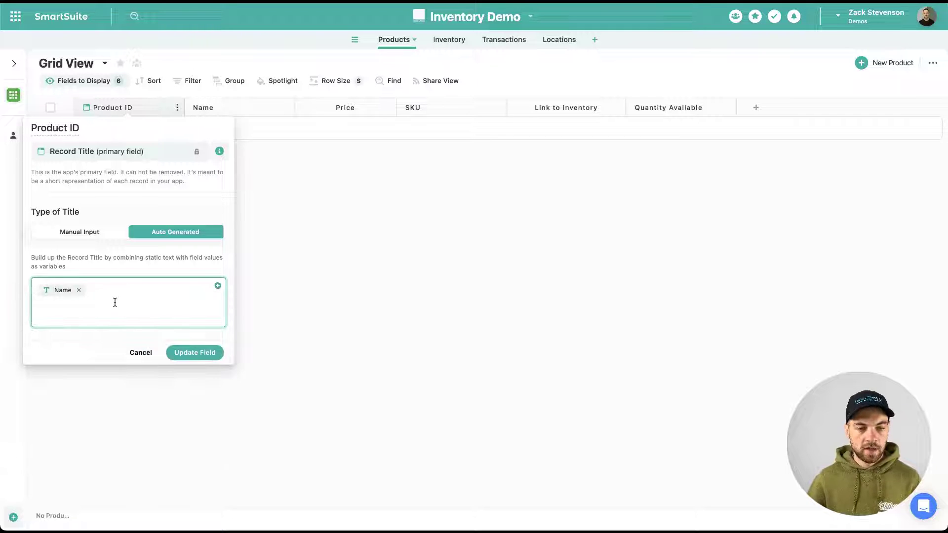
text(-)
click(217, 286)
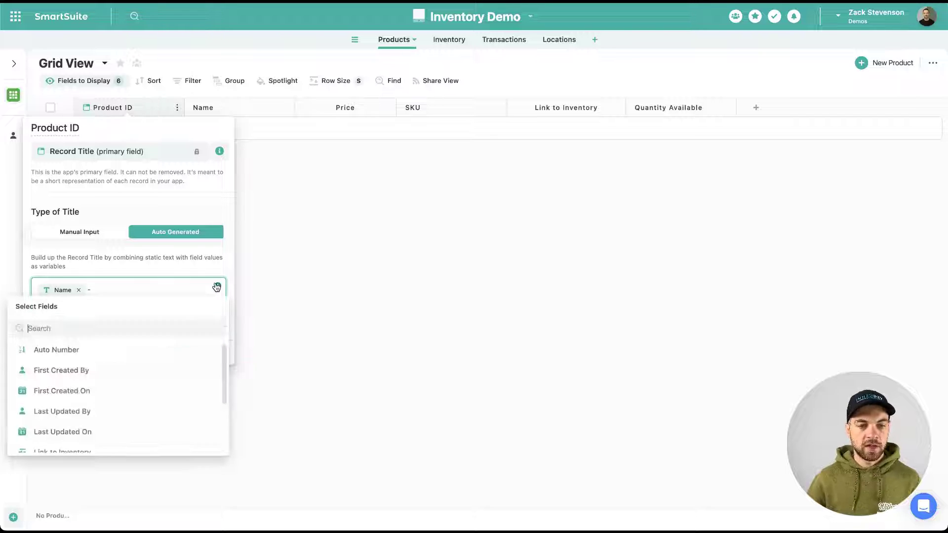
text(sku)
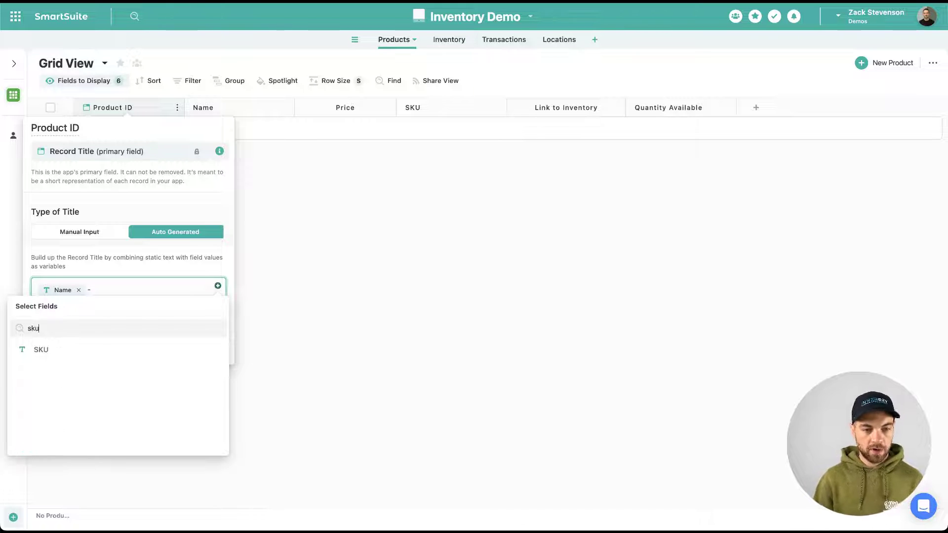
click(96, 349)
click(192, 353)
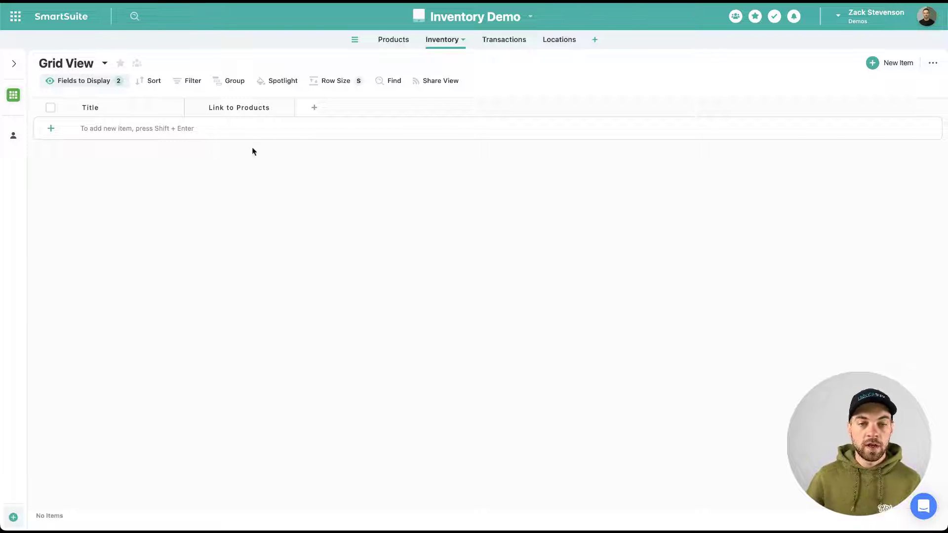
Step: Add a Link to Locations field to Inventory, allowing only one location per record
click(314, 107)
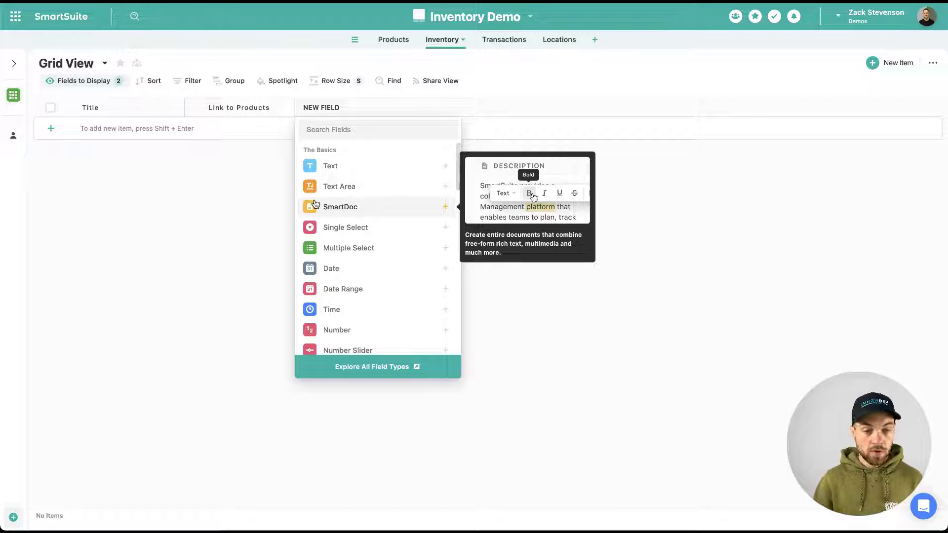
text(link)
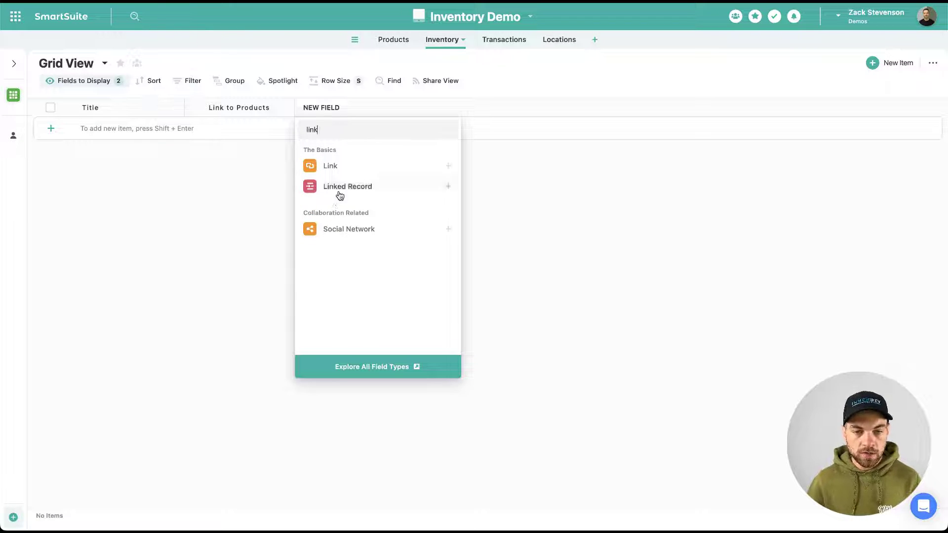
click(335, 190)
click(295, 388)
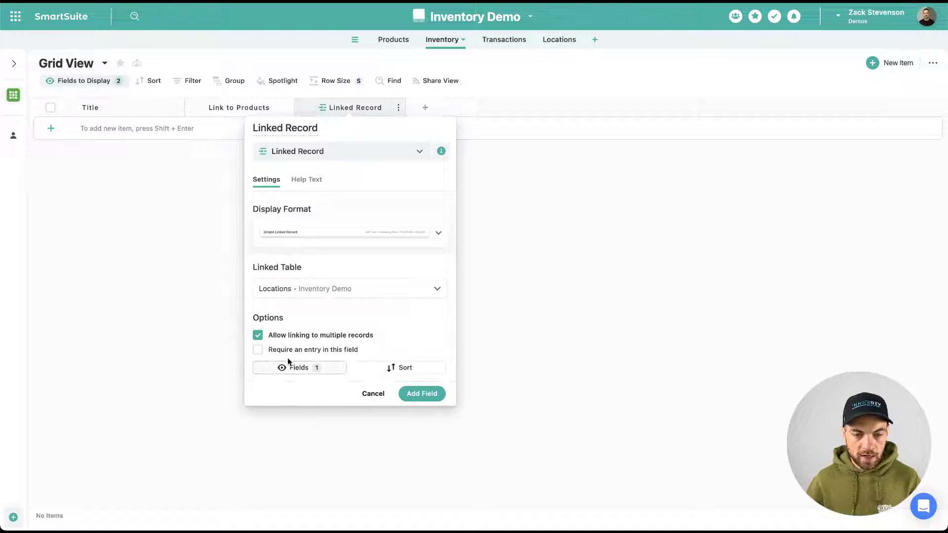
click(260, 338)
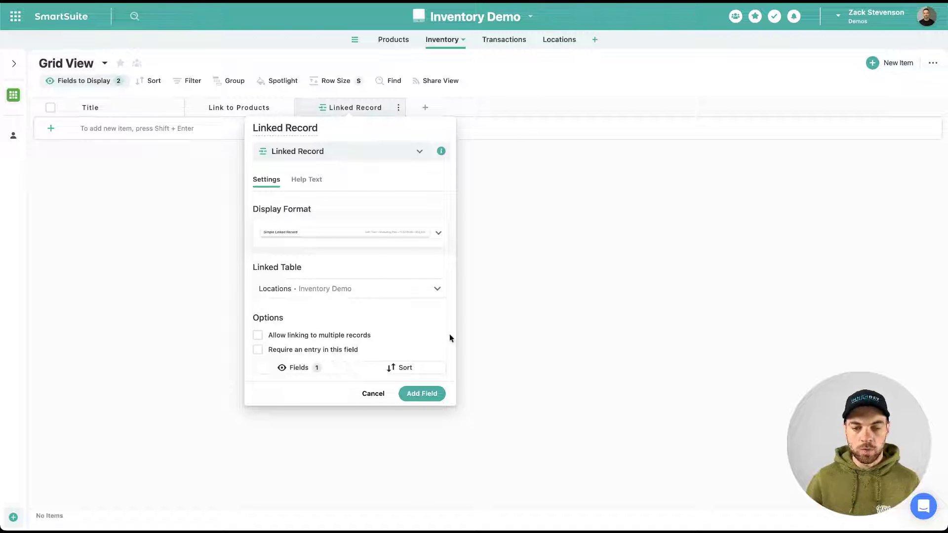
click(419, 395)
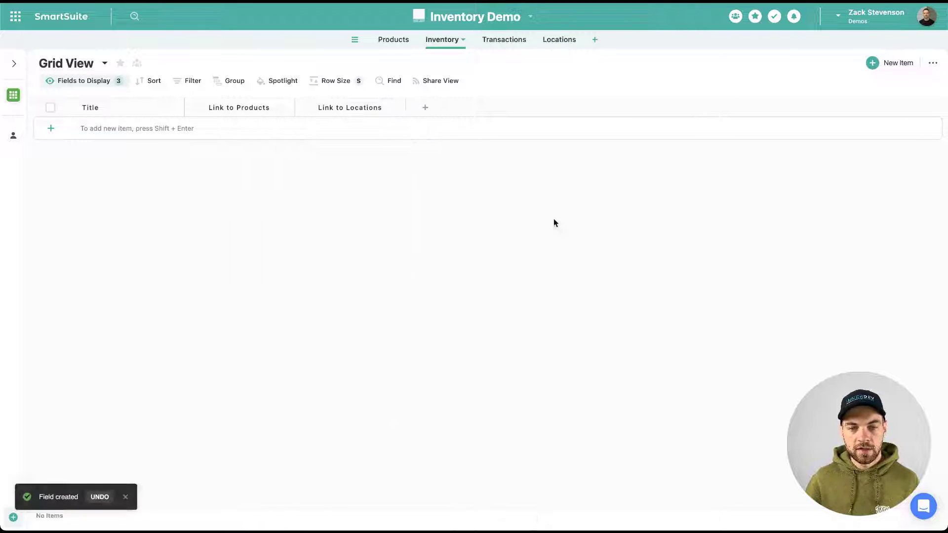
Step: Show the Link to Inventory field in the Locations grid
click(556, 42)
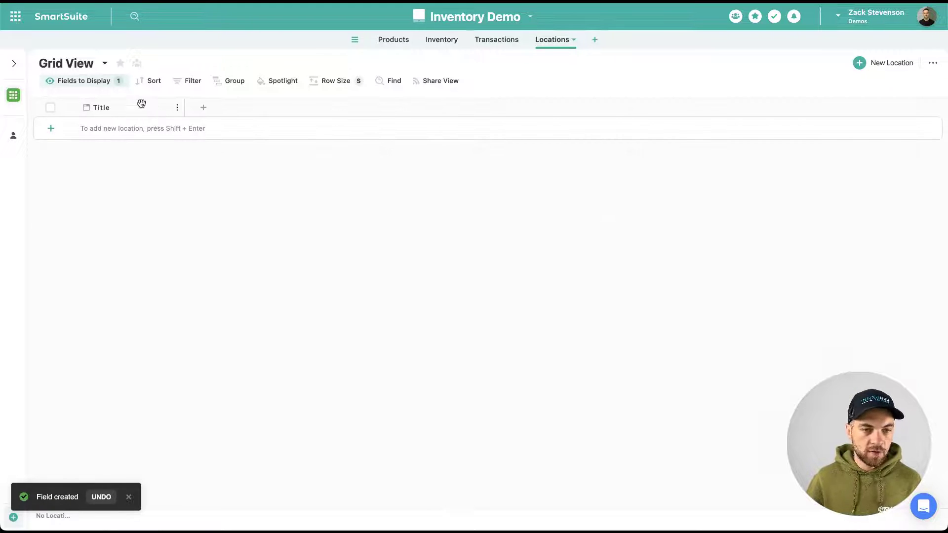
click(103, 81)
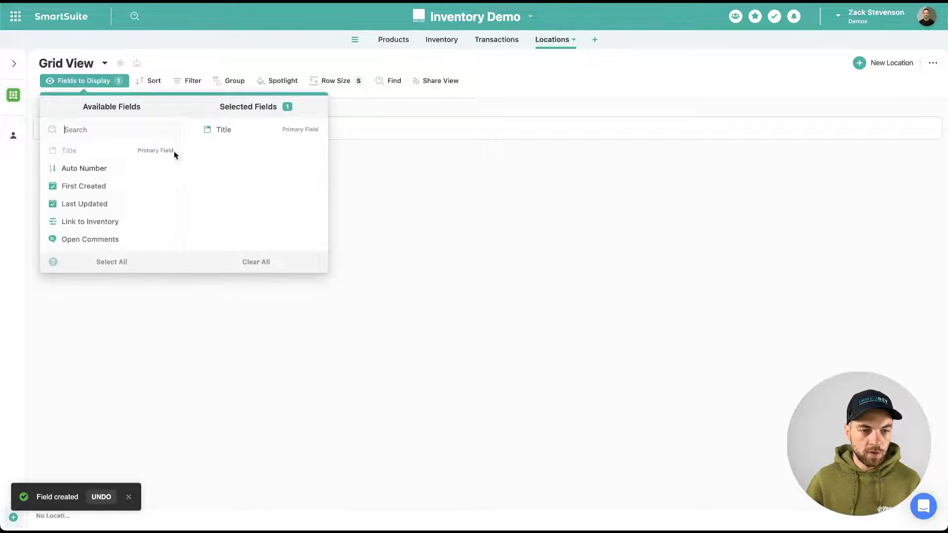
click(114, 225)
click(359, 339)
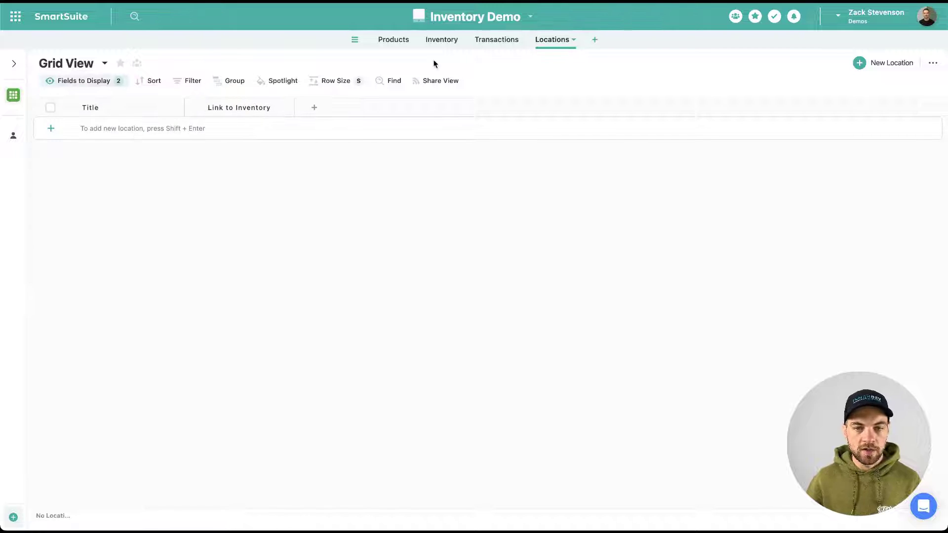
click(442, 44)
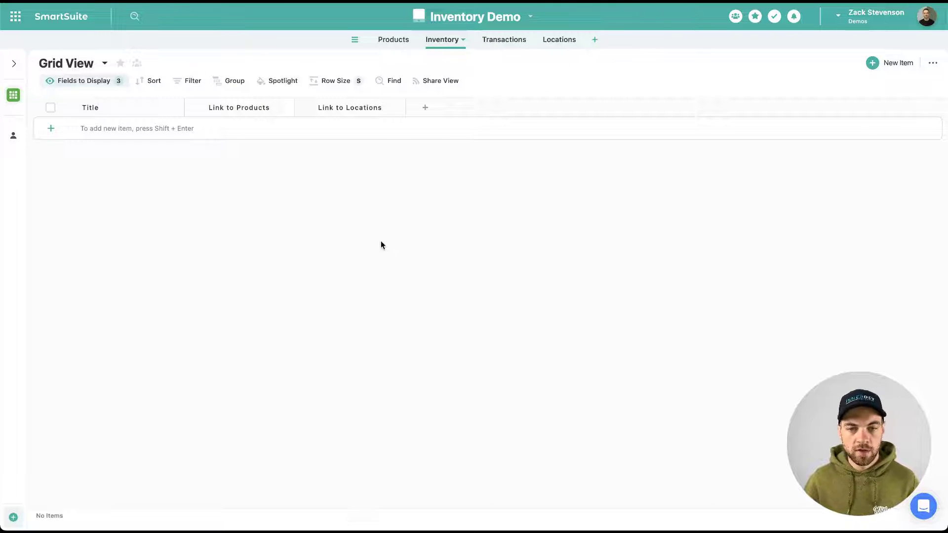
Step: Add a Linked Record field Link to Transactions to Inventory, linked to Transactions
click(425, 108)
text(lin)
click(444, 207)
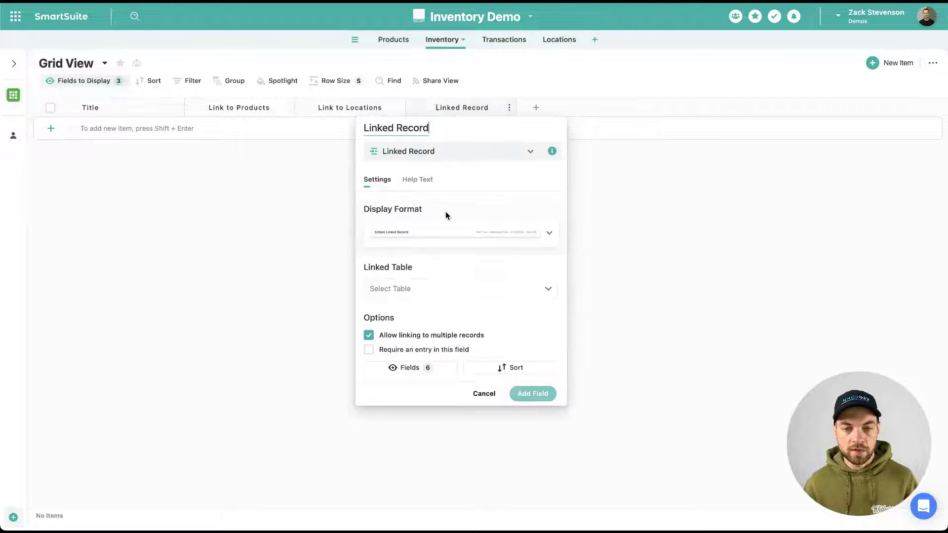
click(403, 288)
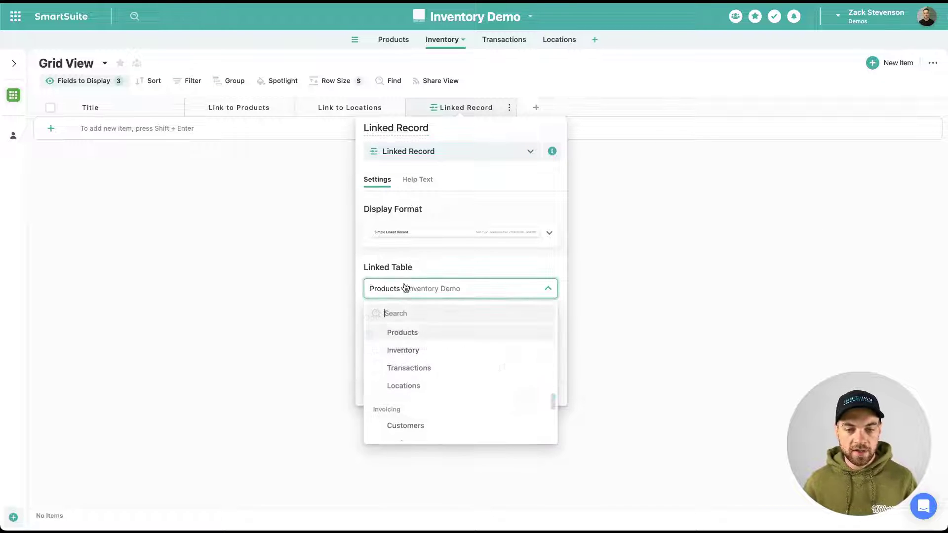
click(413, 368)
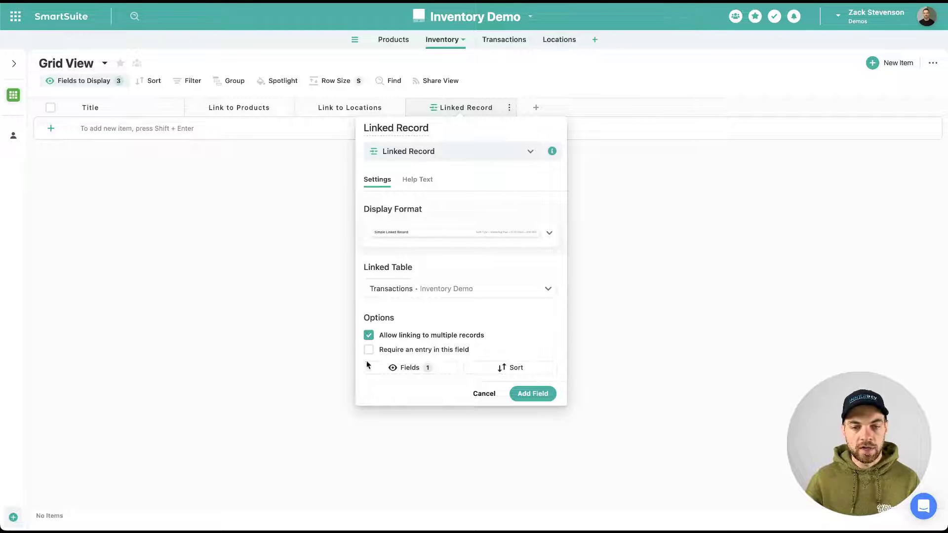
click(532, 398)
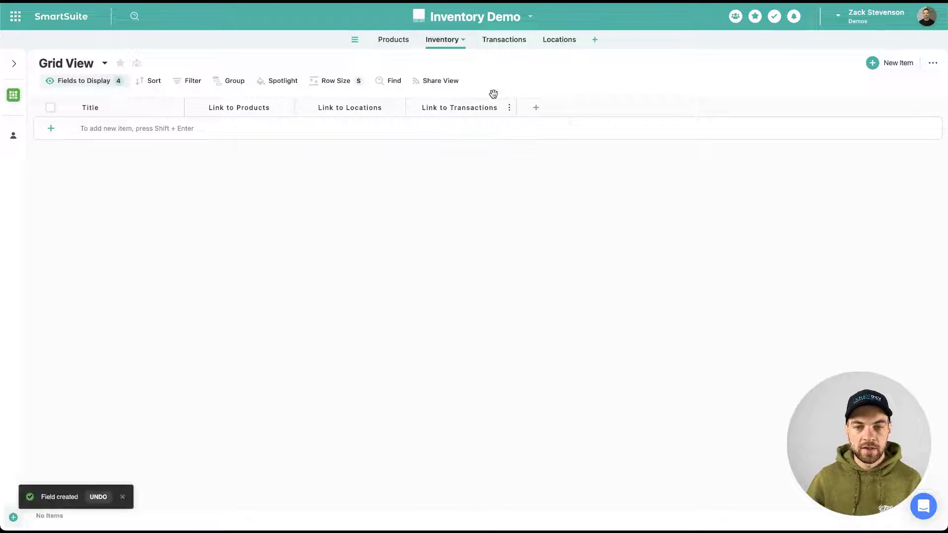
Step: Check that Transactions displays the Link to Inventory field
click(504, 39)
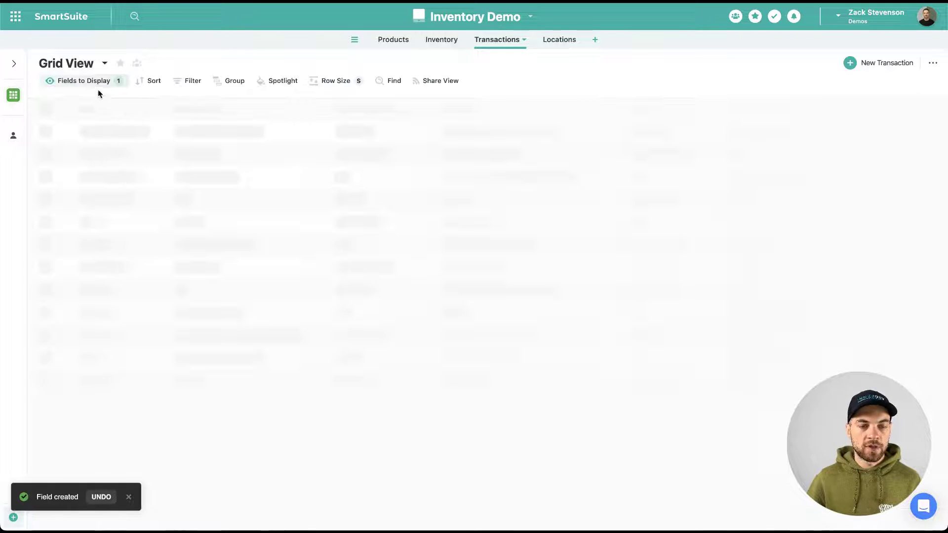
click(99, 87)
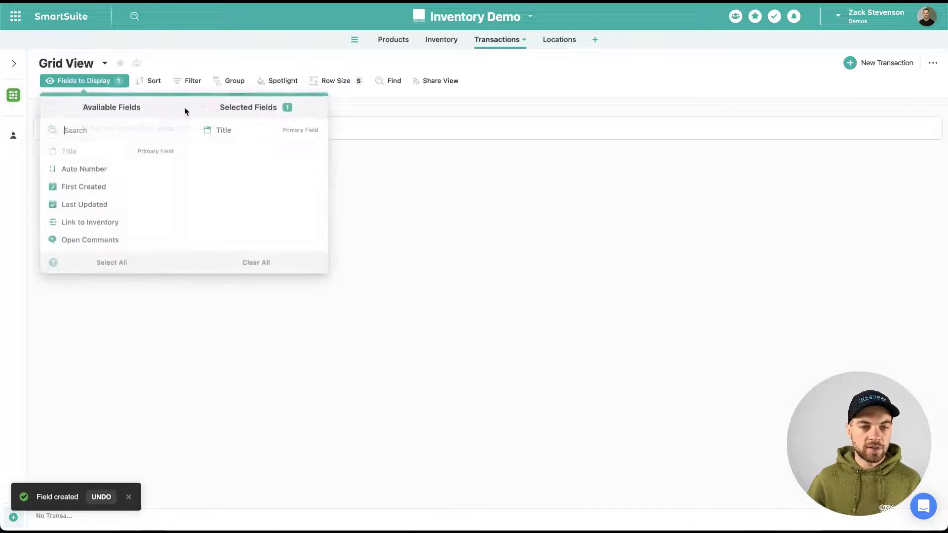
click(487, 295)
Step: Add a text field Quantity Available to Inventory, fixing the misspelled name via spelling suggestion
click(442, 41)
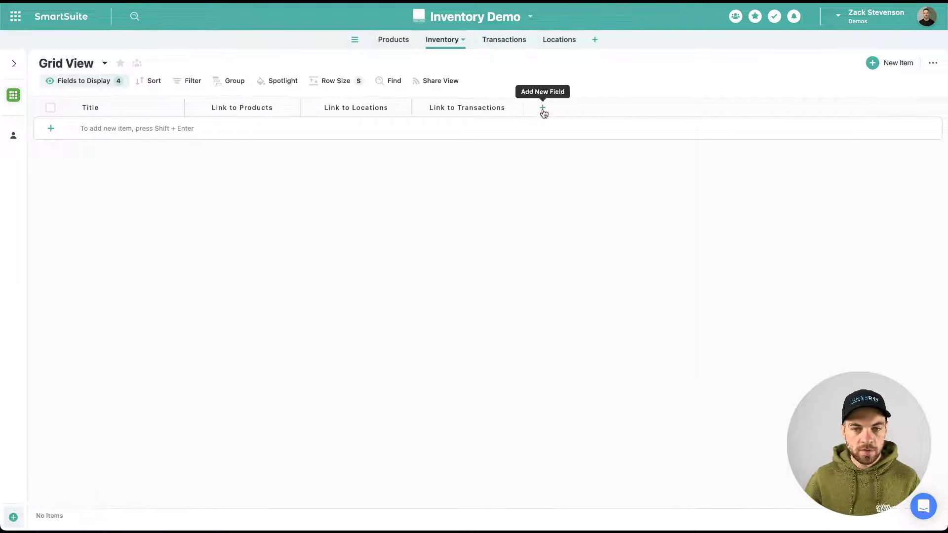
click(544, 110)
click(561, 166)
drag(501, 128, 473, 124)
text(Quani)
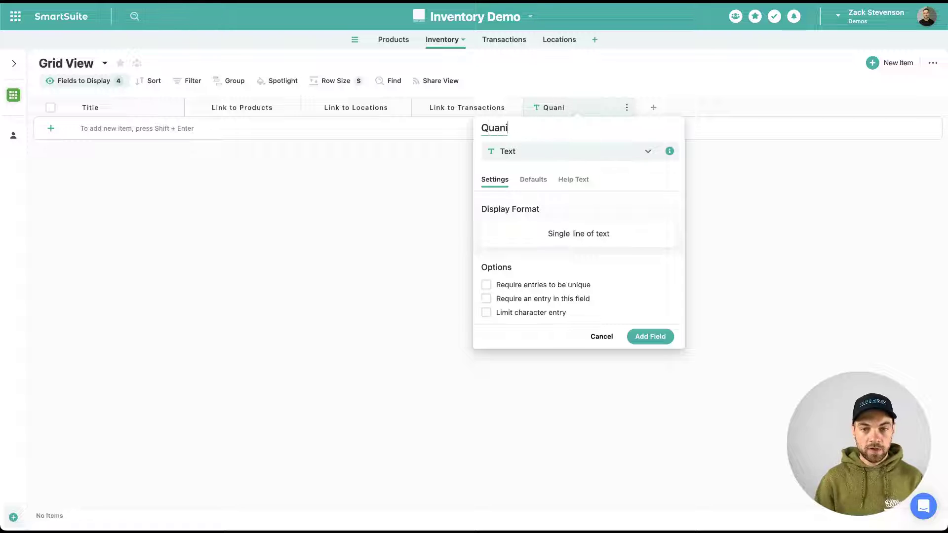
text(tity Avail)
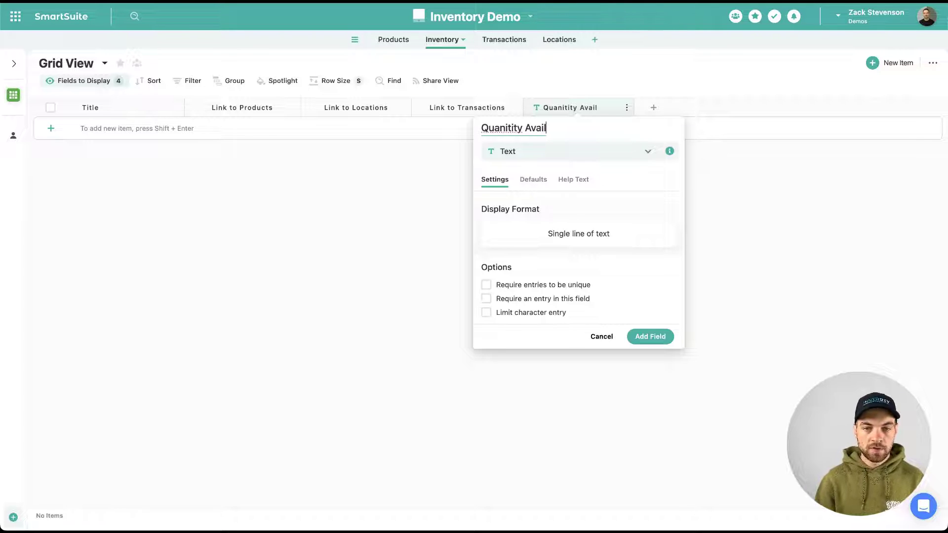
text(able)
right_click(491, 128)
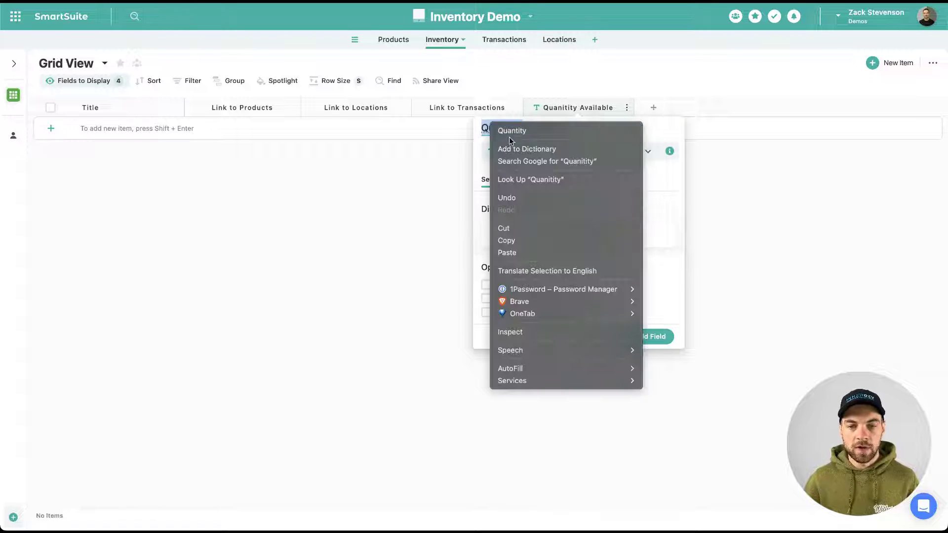
click(518, 131)
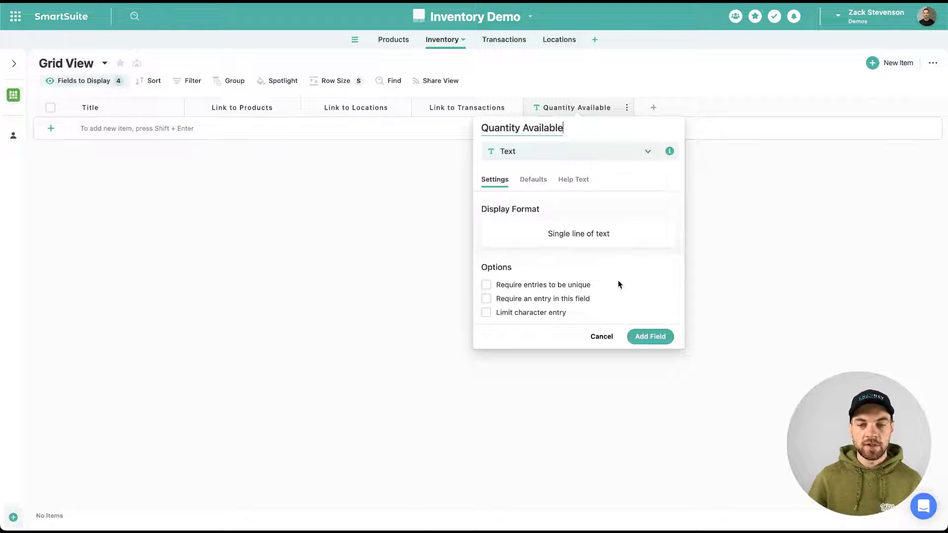
click(647, 340)
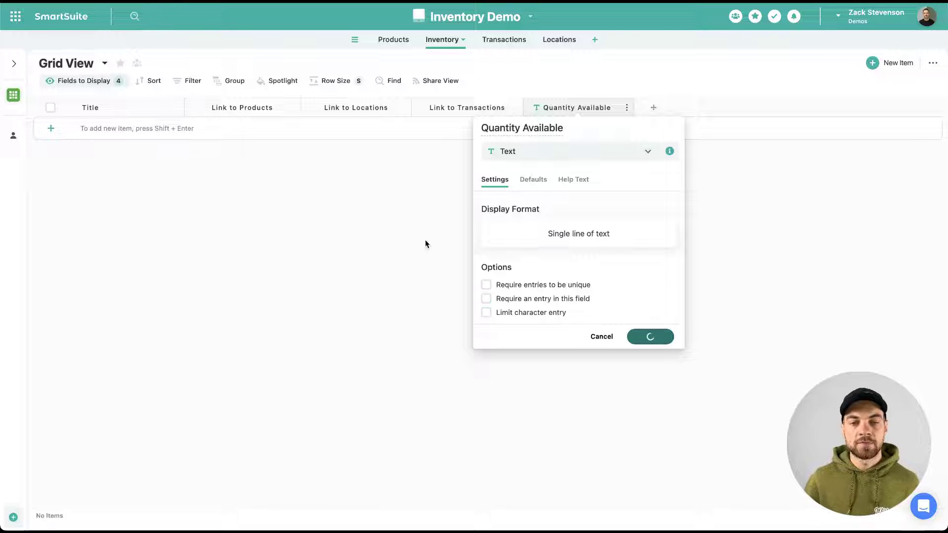
Step: Rename Inventory's Title field to Inventory ID and make it Auto Generated
click(148, 106)
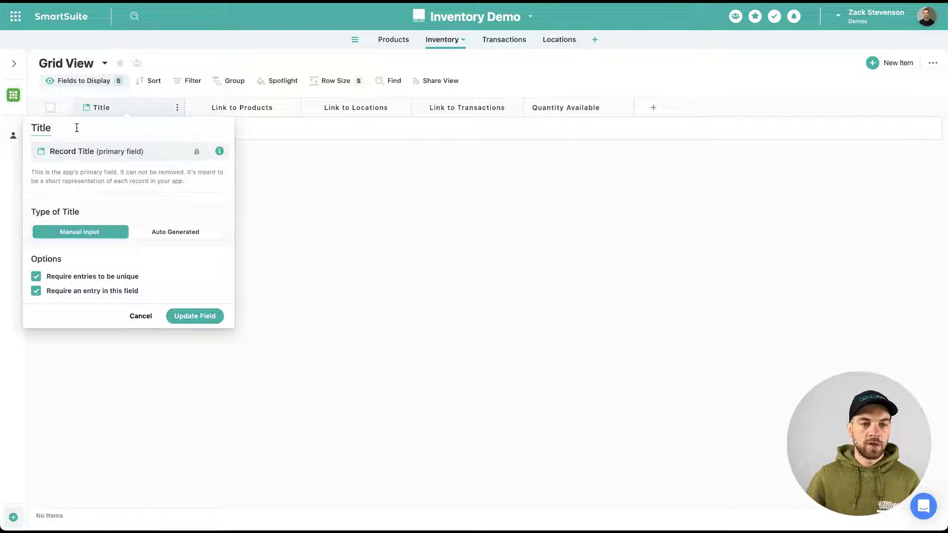
drag(76, 127, 24, 127)
text(Inventory ID)
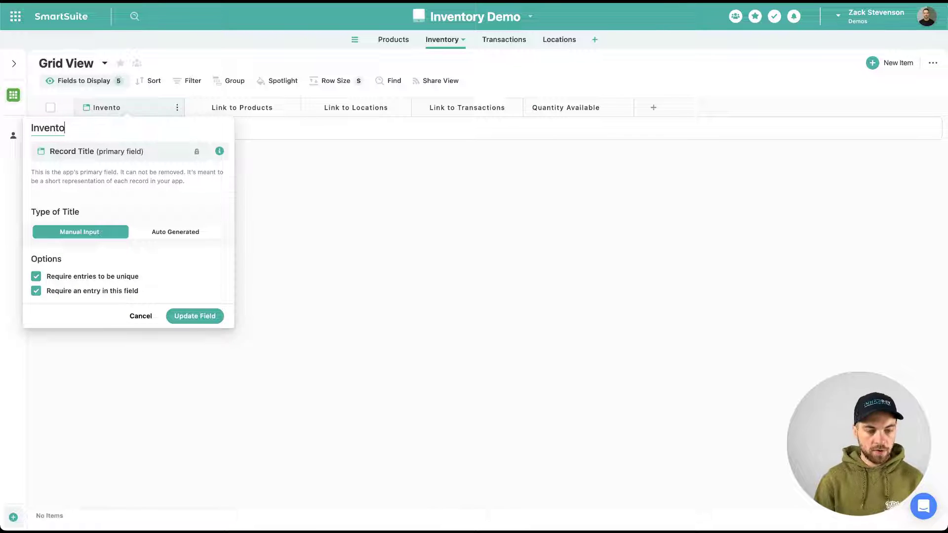
click(191, 233)
click(492, 314)
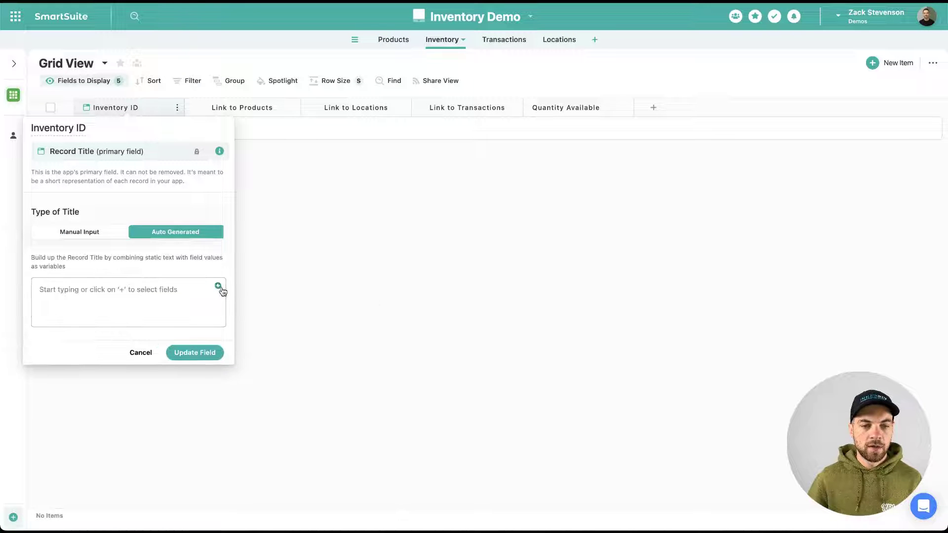
Step: Build the Inventory ID template as Link to Products - Link to Locations
click(218, 288)
text(prod)
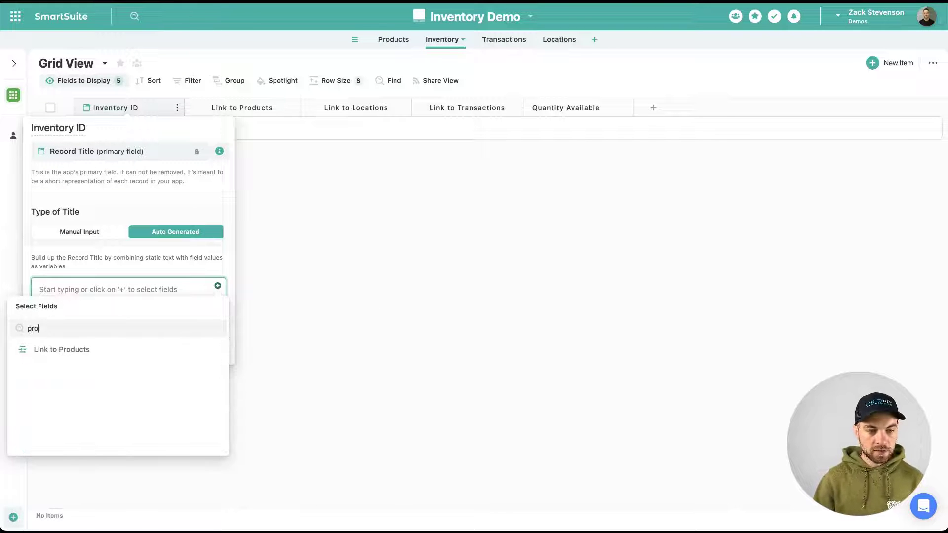
click(186, 350)
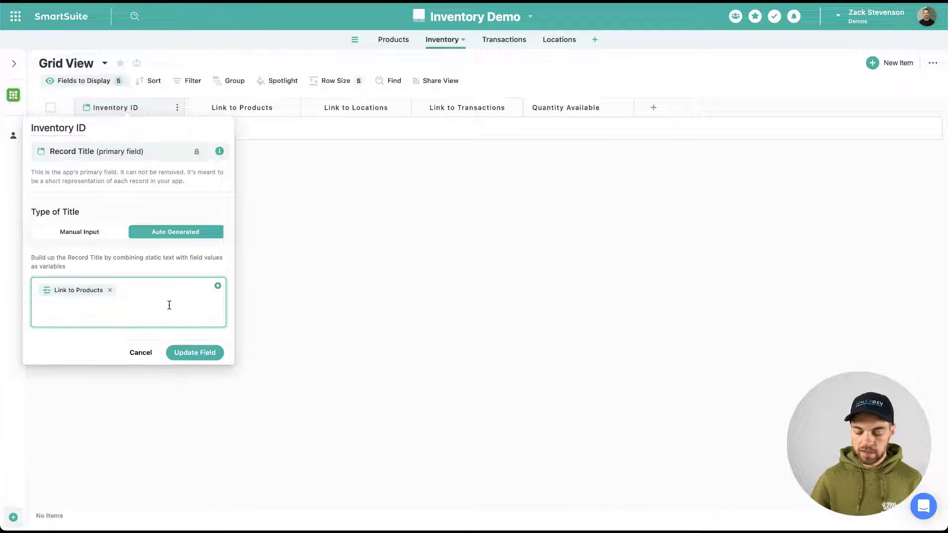
text(-)
click(217, 286)
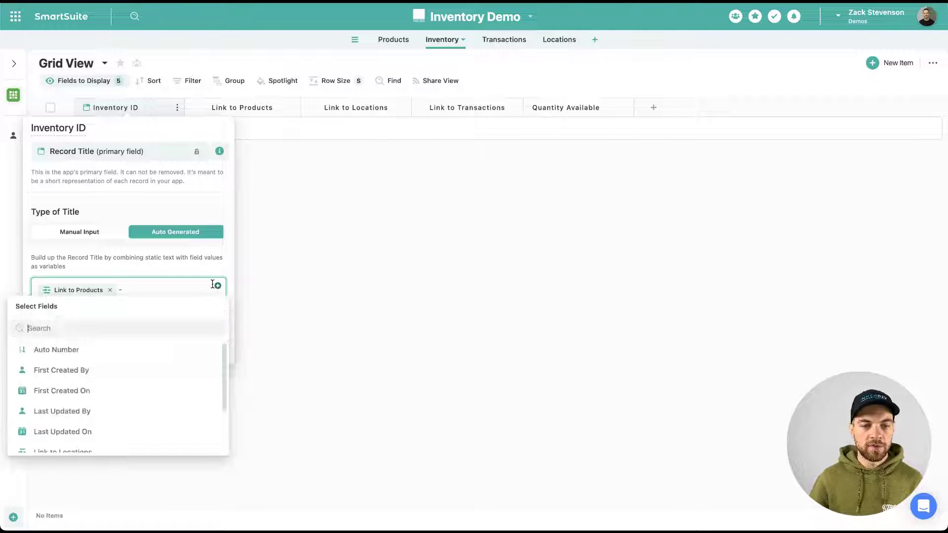
text(loca)
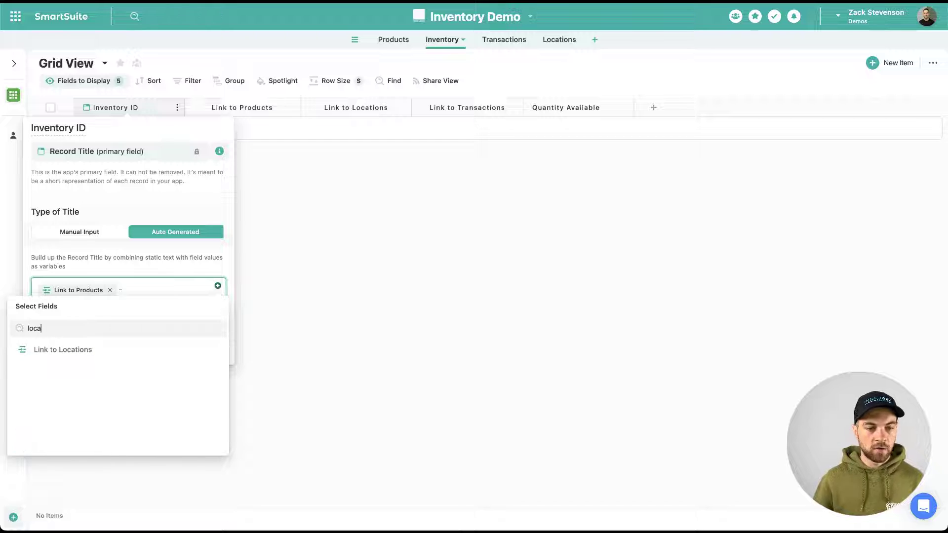
click(168, 350)
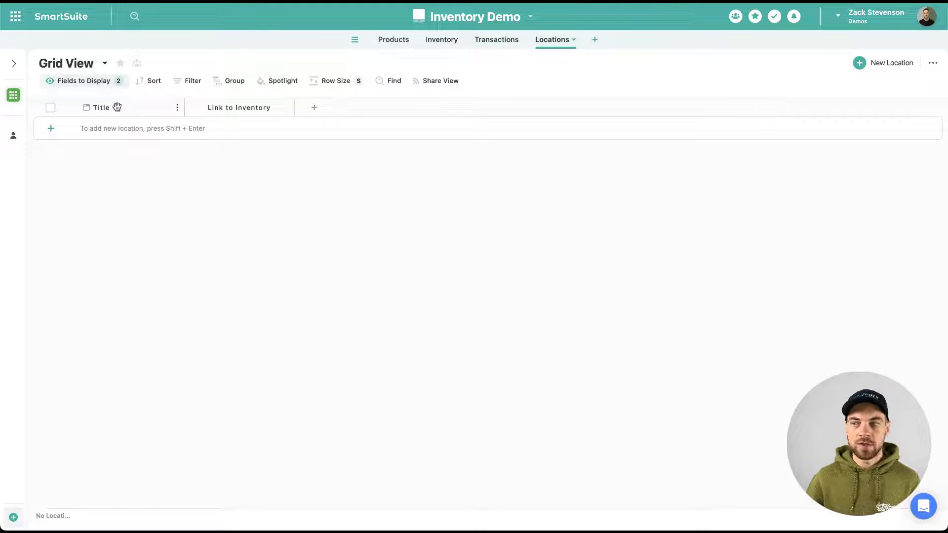
Step: Rename the Locations title field to 'Location' and name the first record 'Warehouse 1'
click(117, 105)
drag(94, 127, 33, 127)
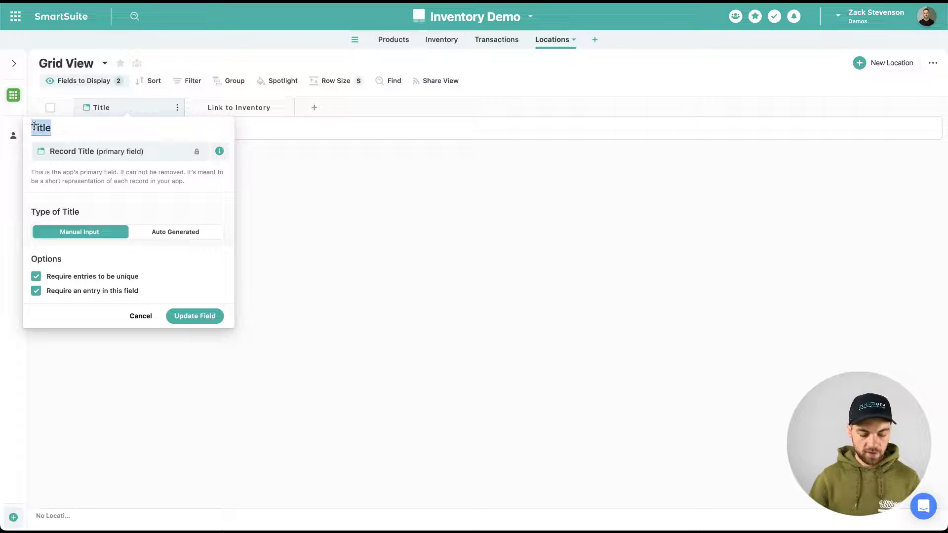
text(Location)
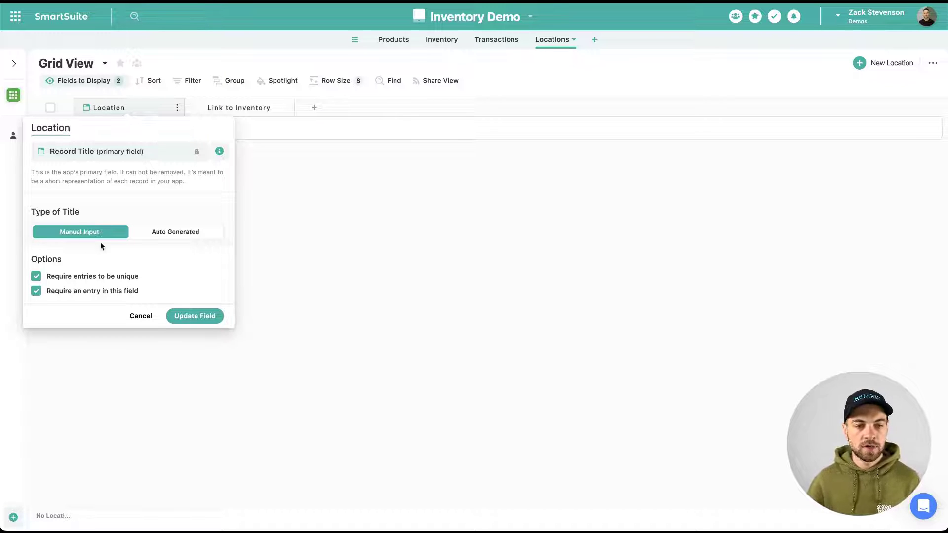
double_click(104, 128)
text(Wareho)
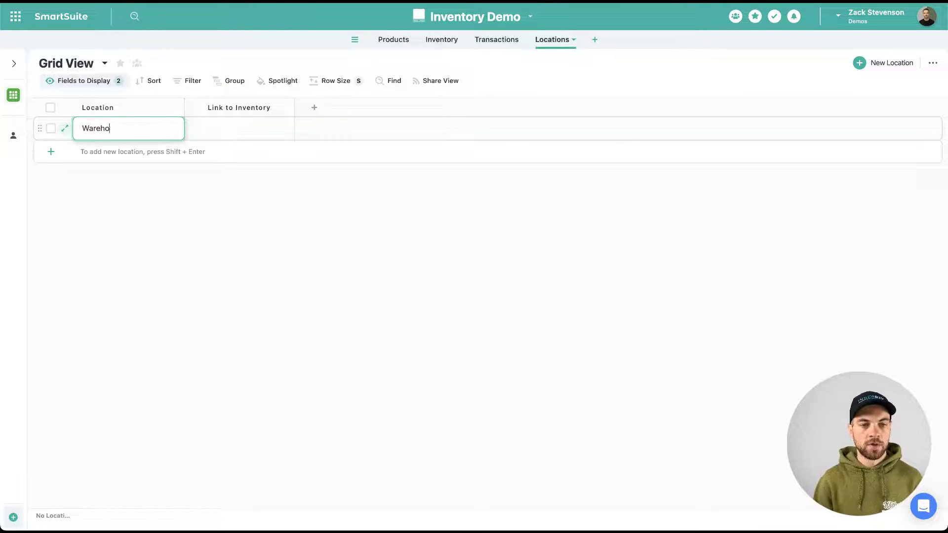
text(use 1)
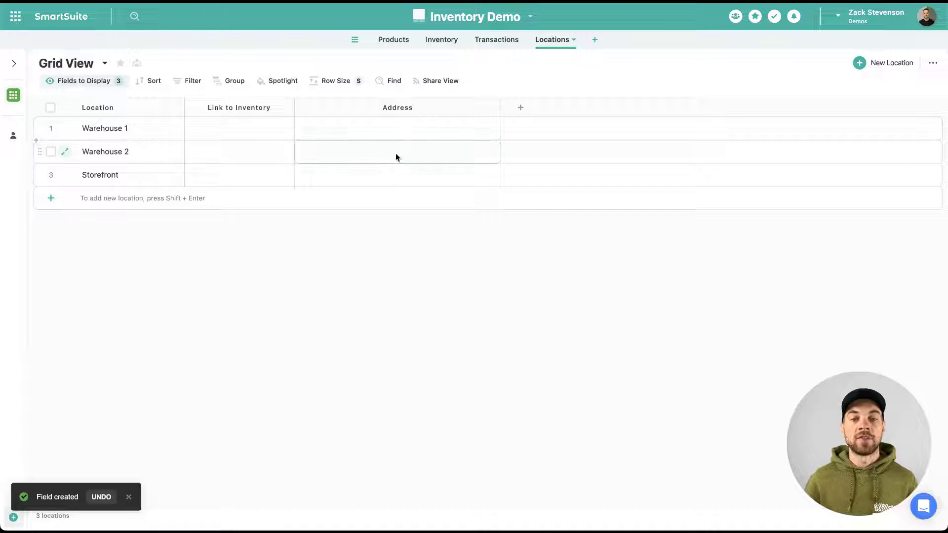
Step: Set Warehouse 1's address to 123 William Street and view it on the map
click(390, 129)
click(369, 129)
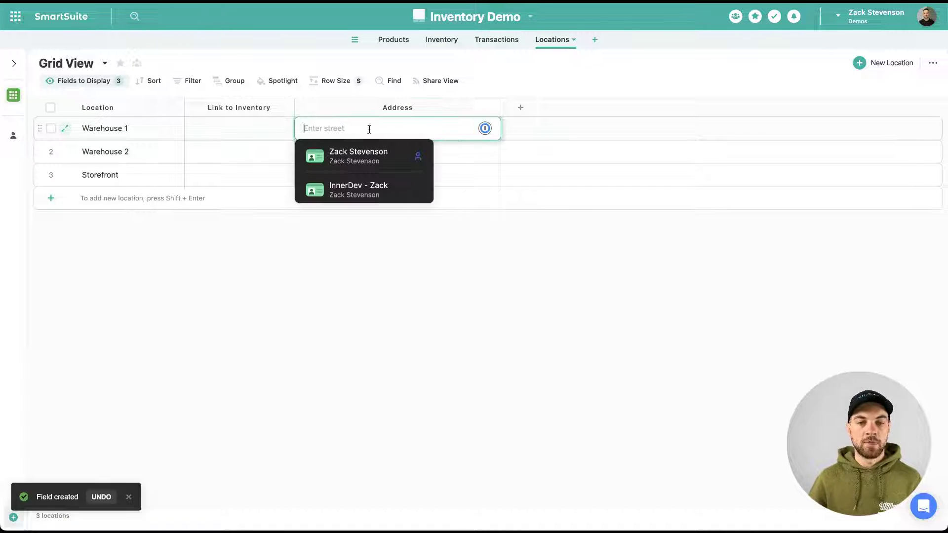
text(123)
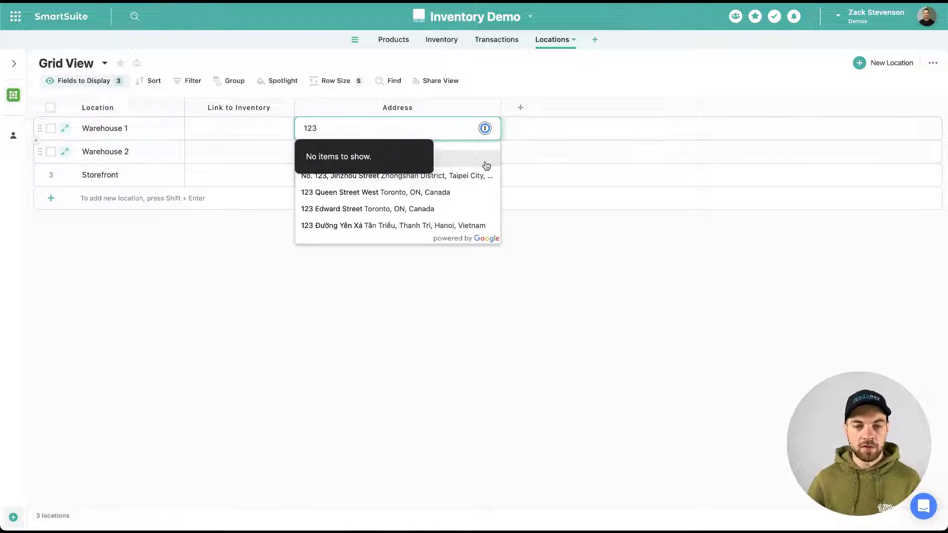
click(487, 163)
click(475, 302)
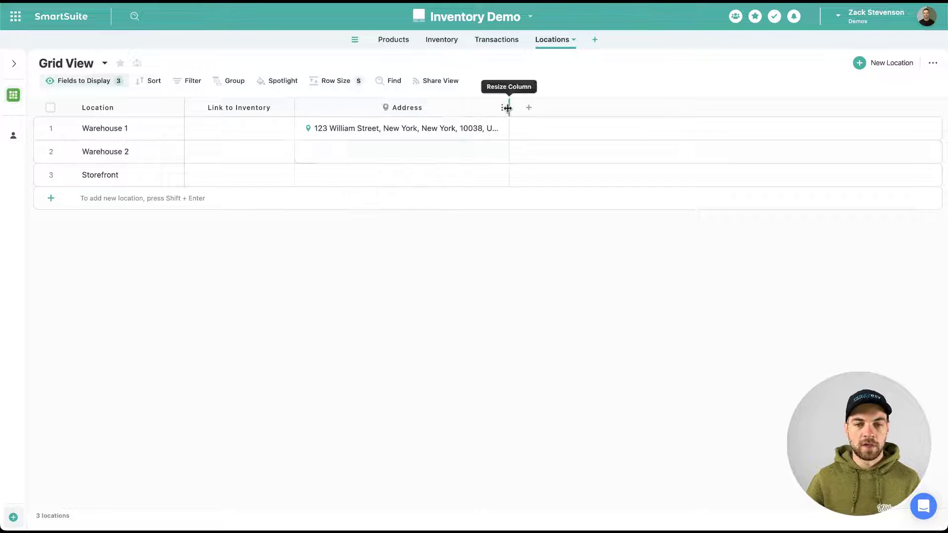
click(307, 128)
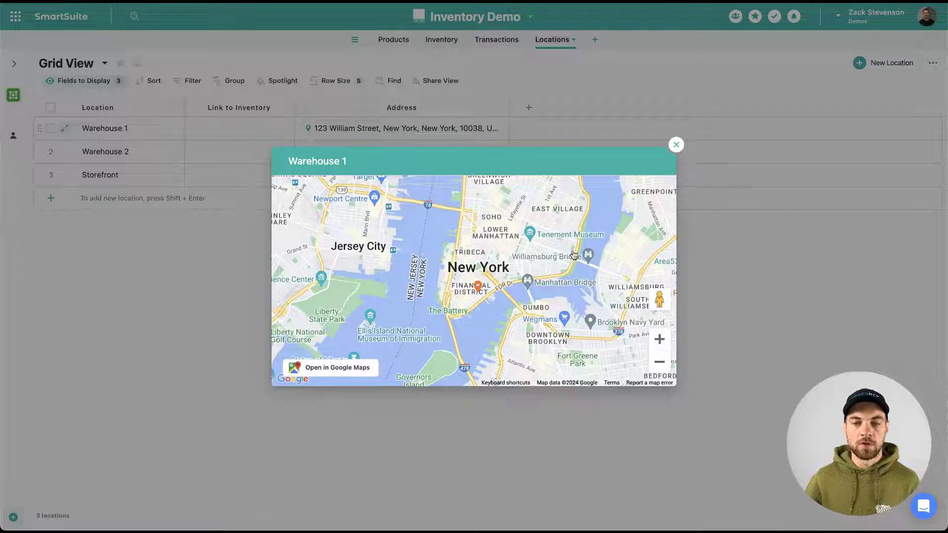
Step: Close the map preview and rename the Transactions table's Title field to 'Transaction ID'
click(676, 148)
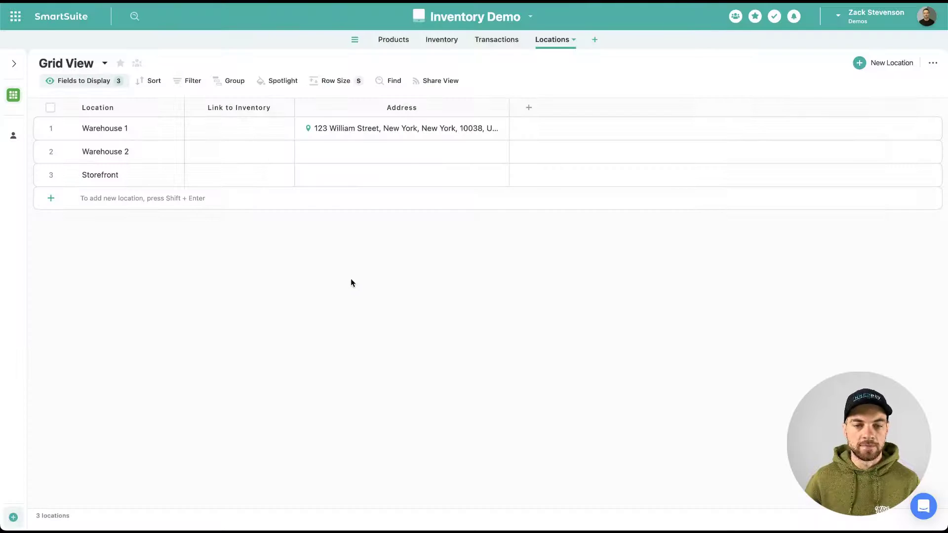
click(497, 39)
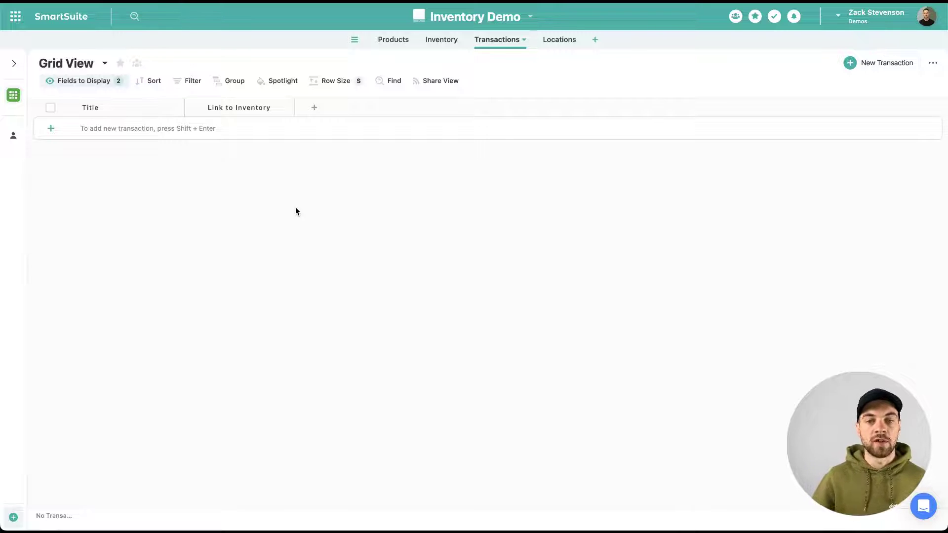
click(120, 108)
drag(63, 127, 23, 129)
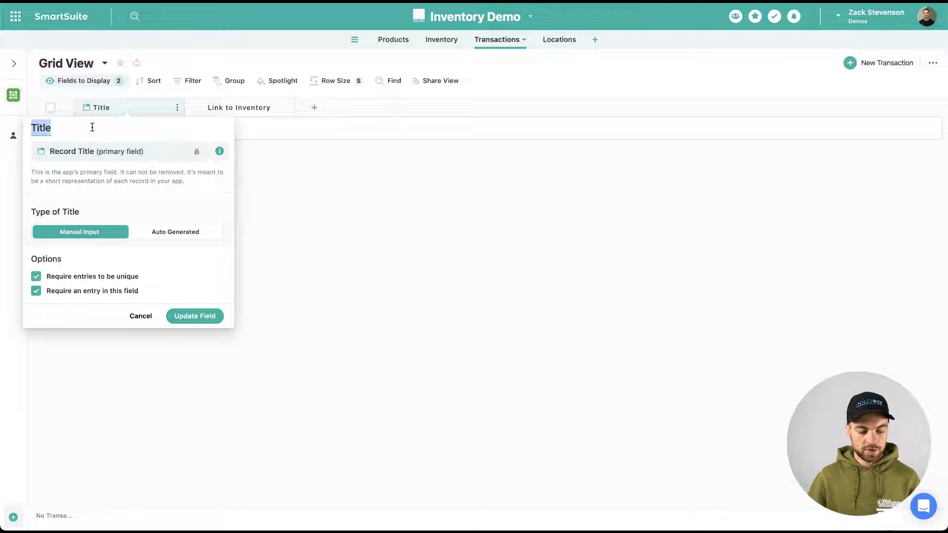
text(Transaction ID)
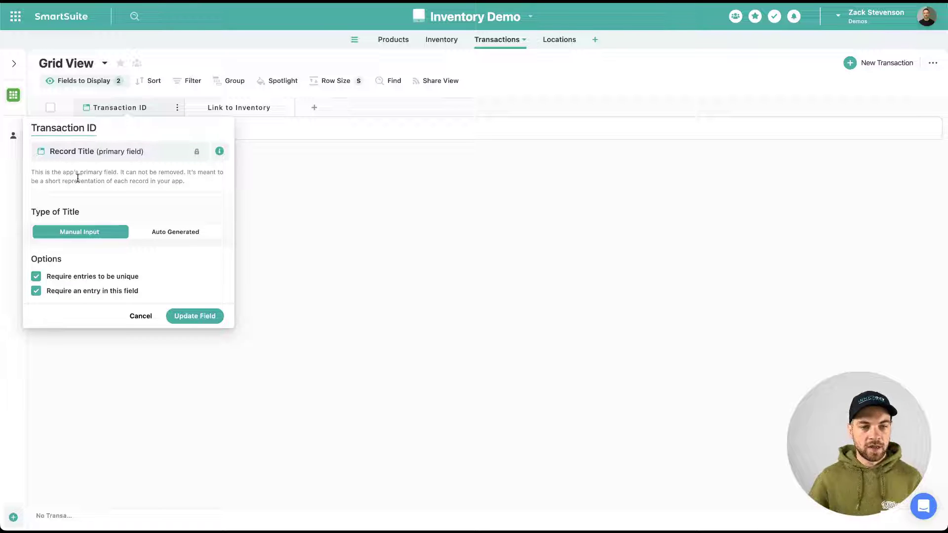
click(202, 317)
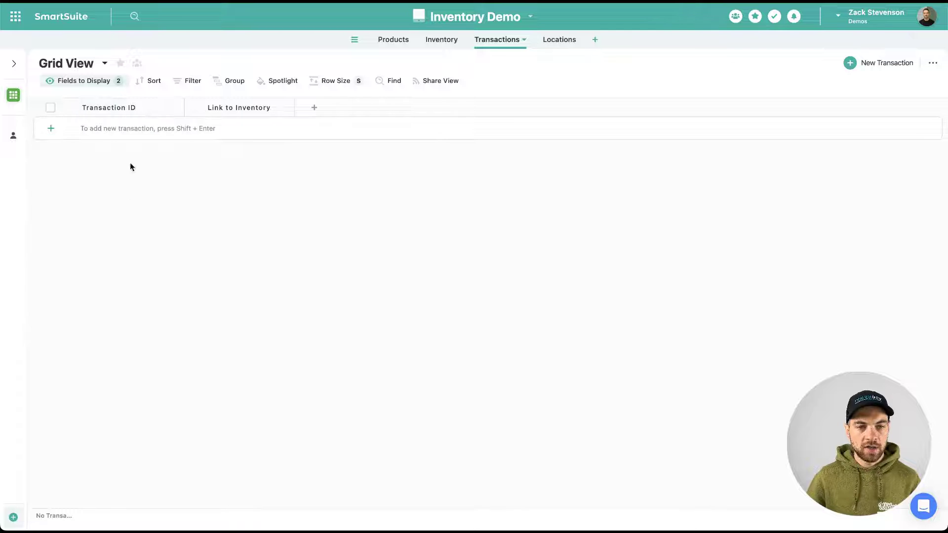
Step: Add a Number field named 'Quantity' that allows negative numbers, and narrow its column
click(315, 107)
text(num)
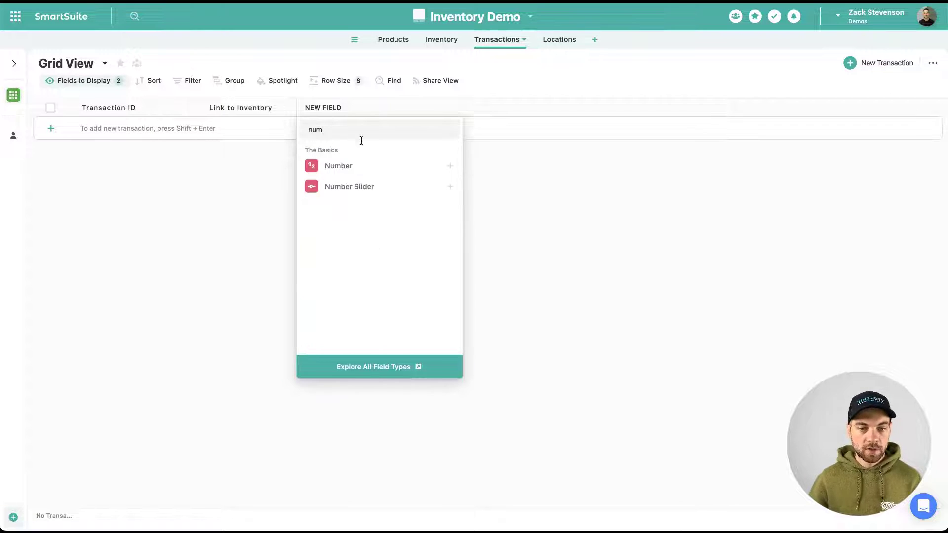
click(354, 166)
double_click(273, 128)
text(Quantity)
key(Return)
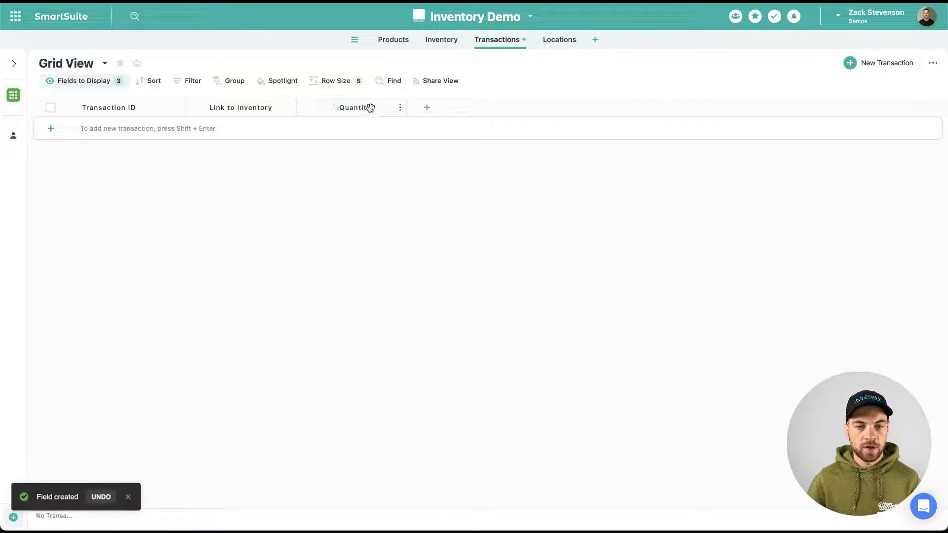
click(369, 108)
click(260, 357)
click(400, 410)
drag(407, 107, 392, 178)
Step: Add a Date field whose default date is Today, and narrow its column
click(419, 107)
text(date)
click(445, 165)
click(412, 183)
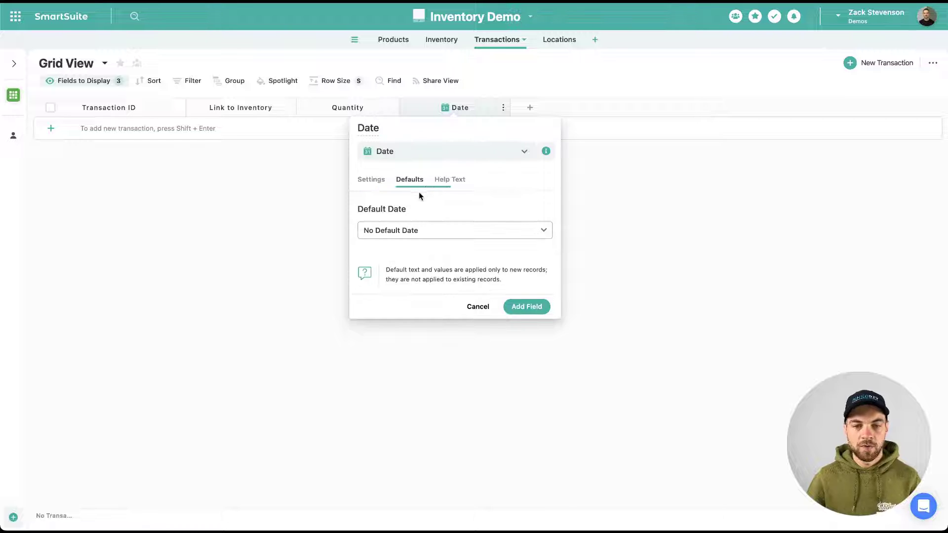
click(417, 232)
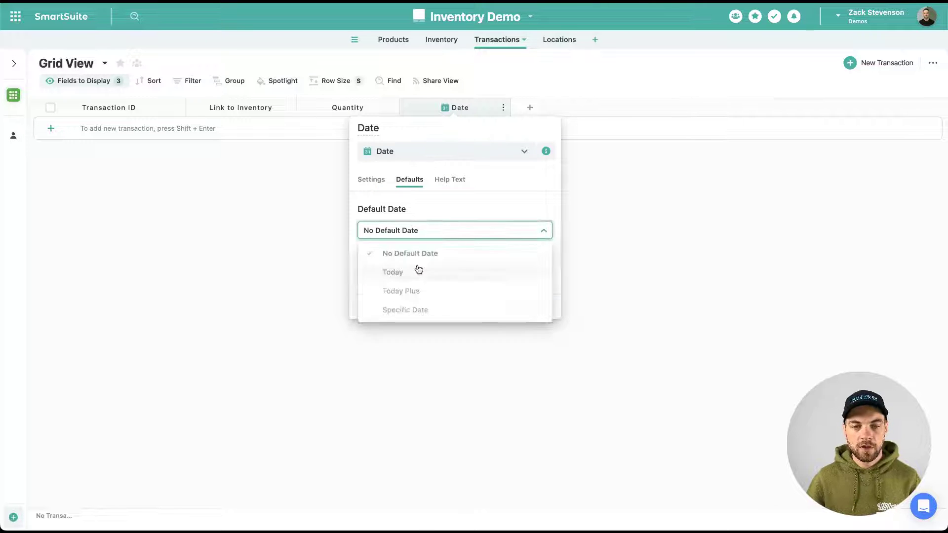
click(404, 272)
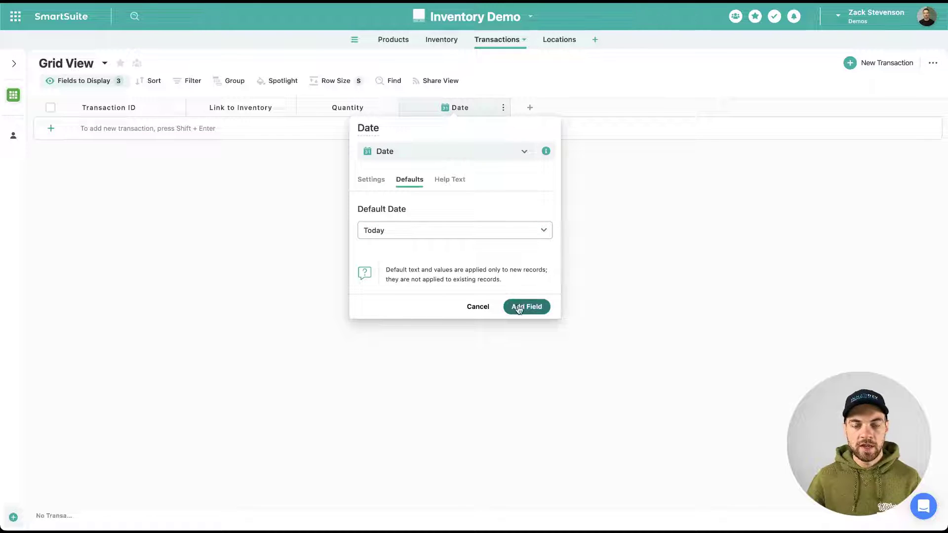
click(512, 310)
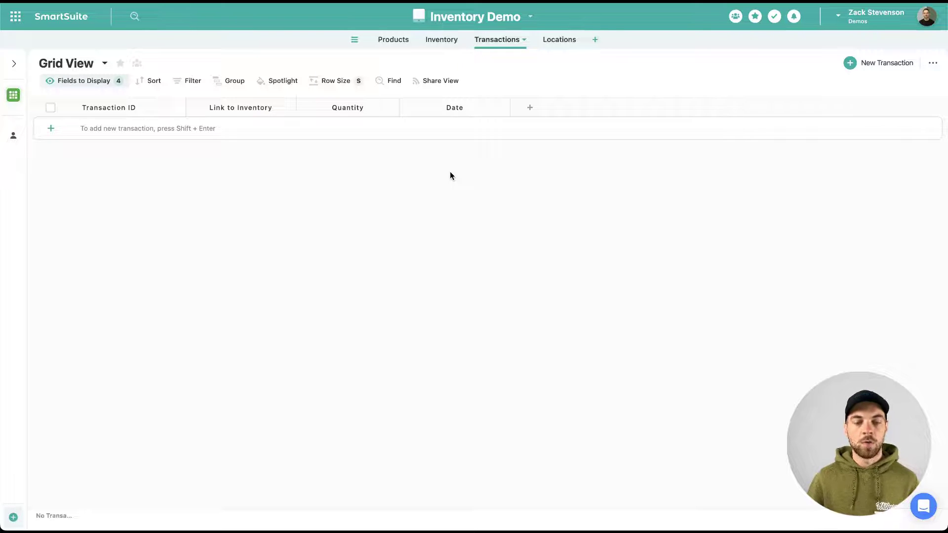
drag(509, 106, 500, 105)
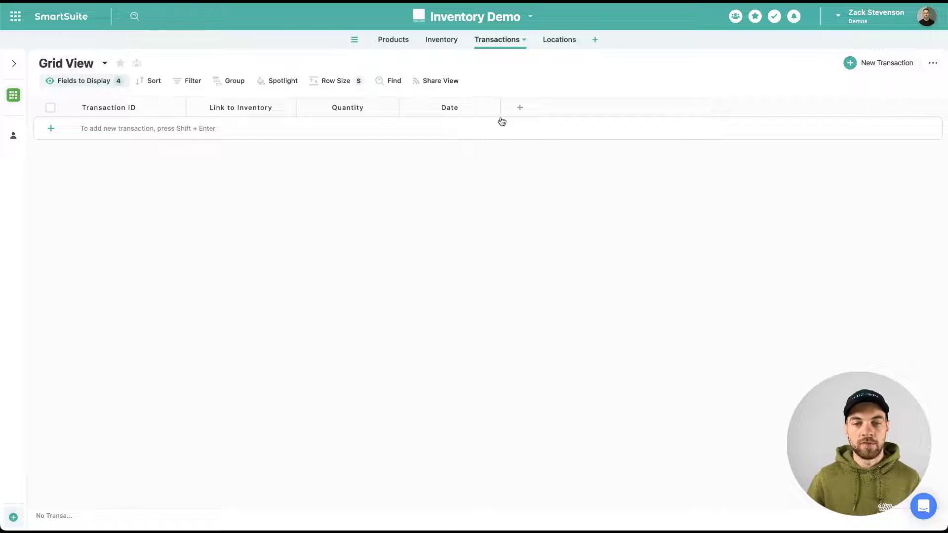
Step: Set up a single-select field named 'Type' with choices Order, Sale and Adjustment
click(522, 114)
text(singl)
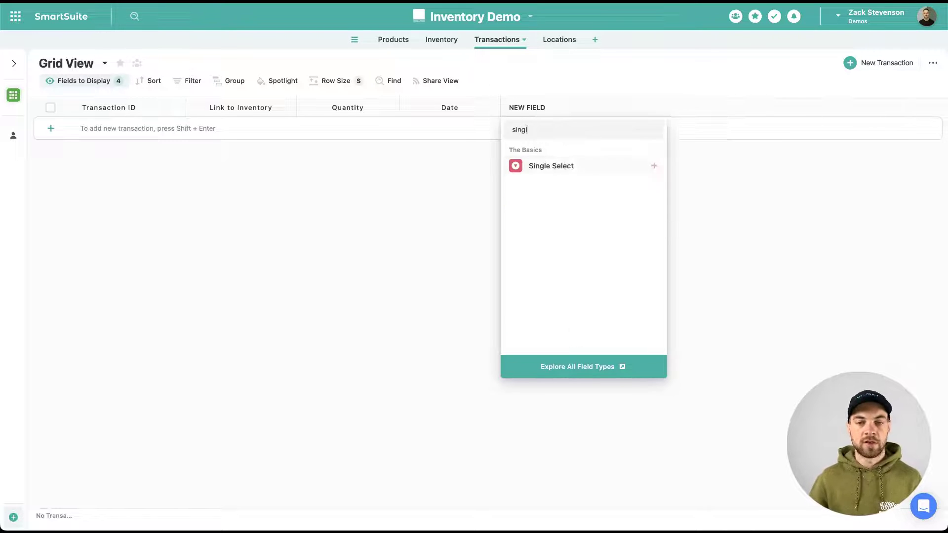
click(518, 166)
drag(519, 129, 460, 127)
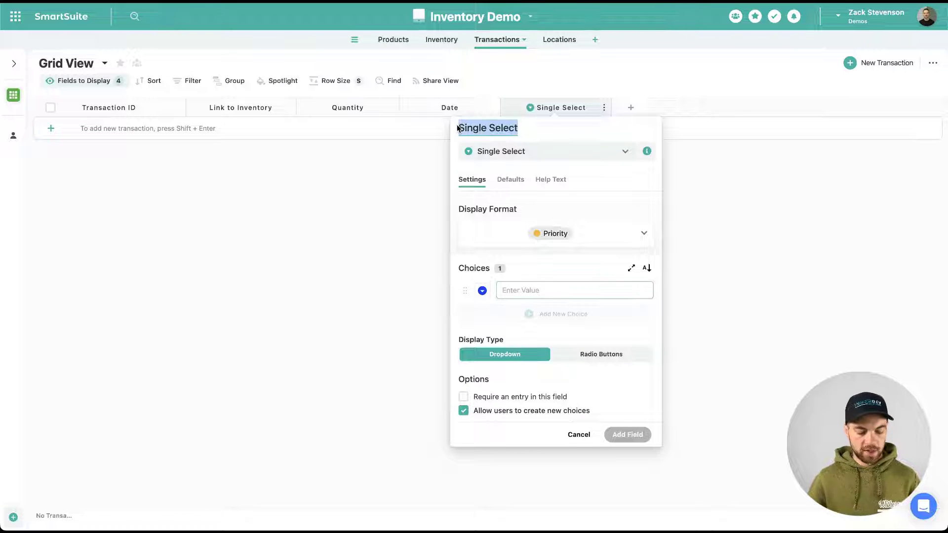
text(Type)
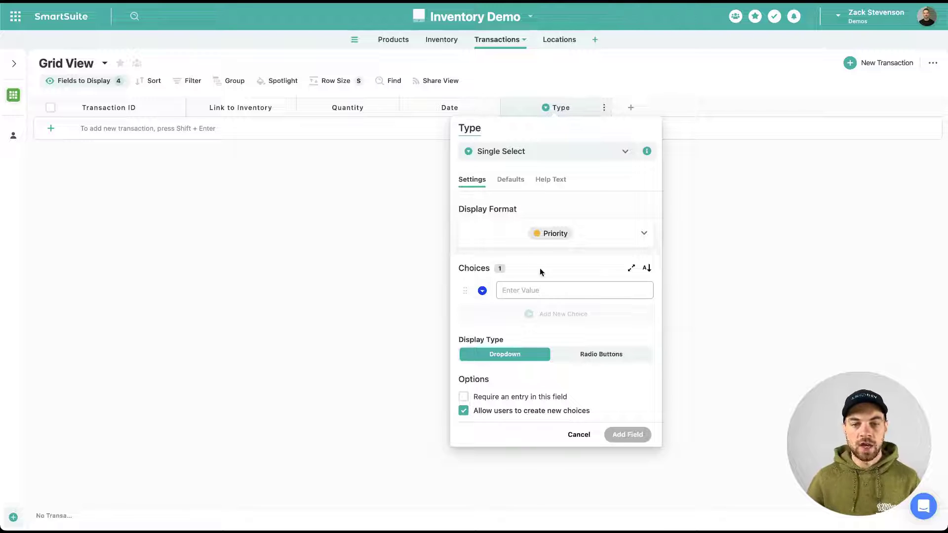
click(537, 284)
text(Order)
key(Return)
text(Sale)
key(Return)
text(Adjustment)
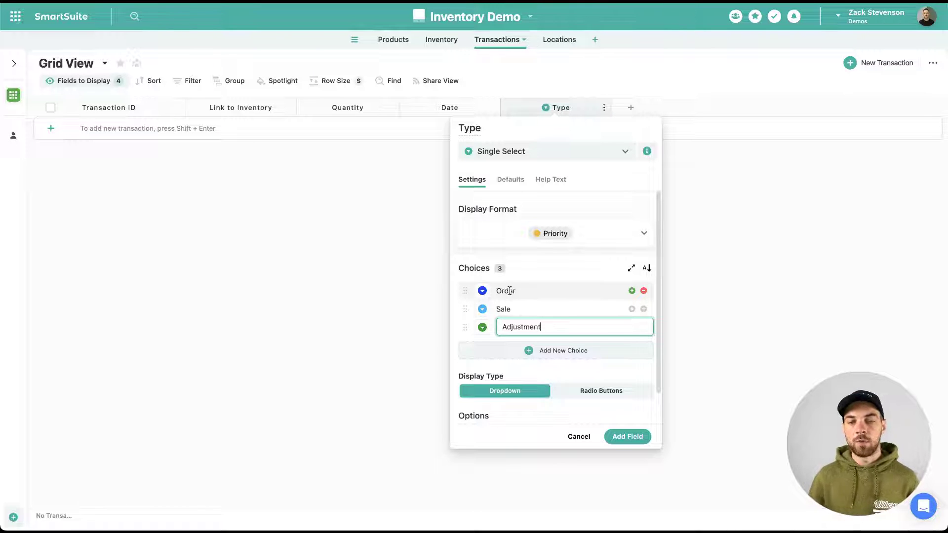
Step: Save the Type field and start a Formula field named 'Inventory Change'
click(628, 437)
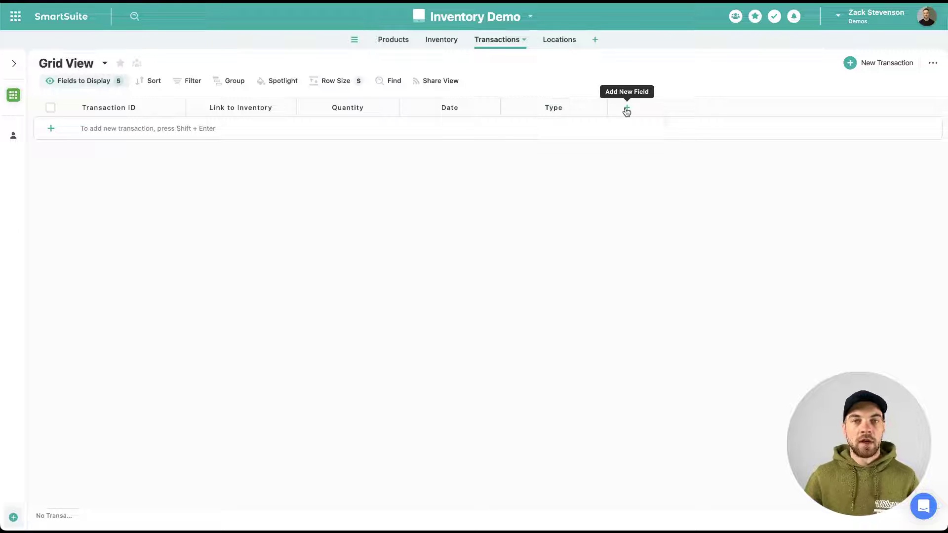
click(626, 109)
text(form)
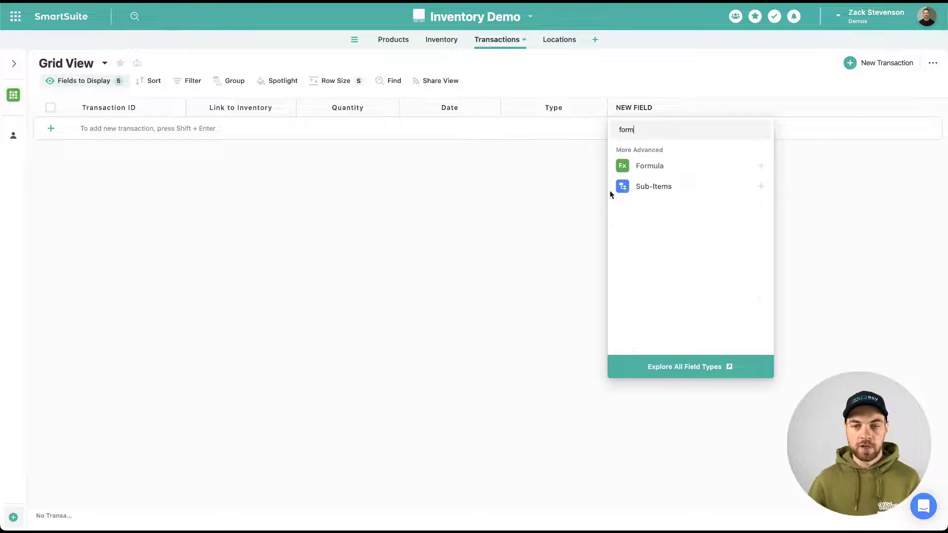
click(630, 166)
drag(432, 183, 360, 184)
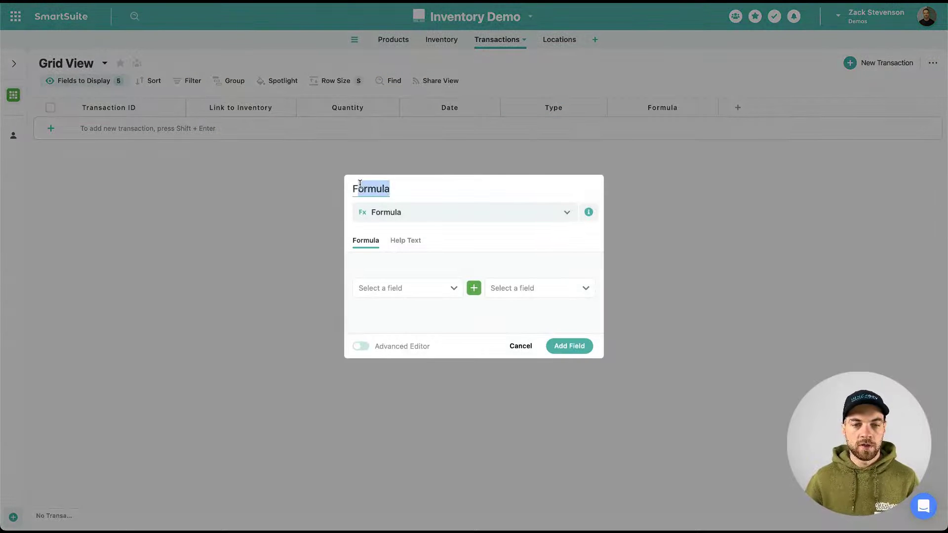
key(BackSpace)
key(BackSpace)
text(Inventory Change)
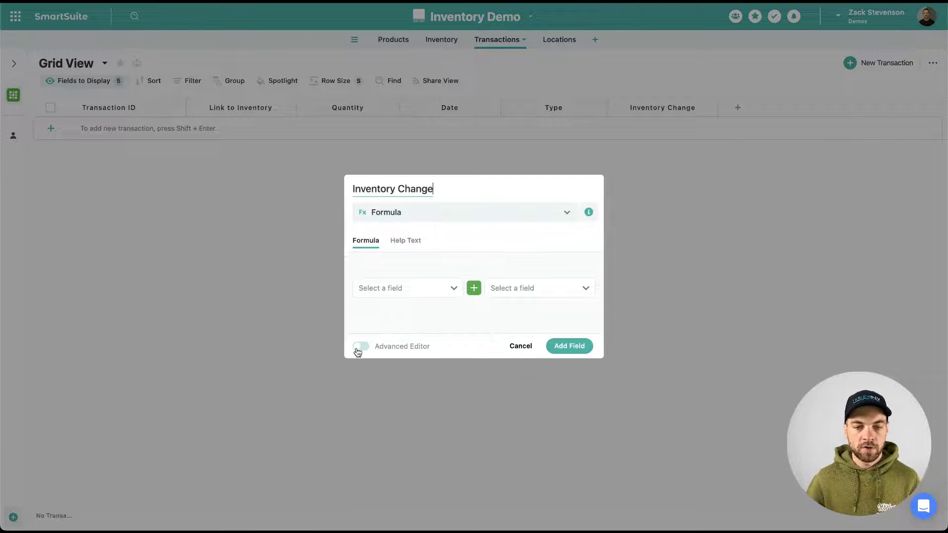
Step: Write the formula IF([Type]="Sale", [Quantity]*-1, [Quantity]) in the full formula editor
click(360, 347)
click(377, 188)
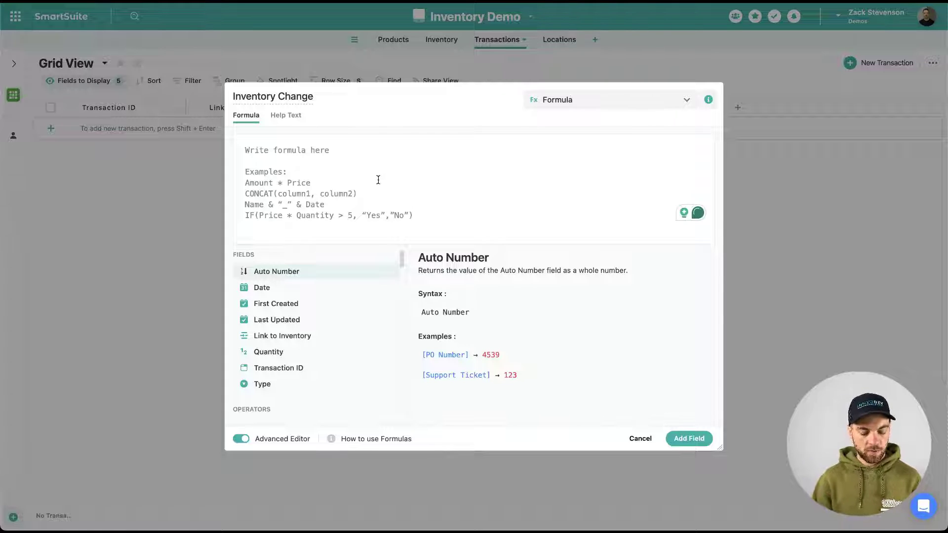
text(if)
click(313, 383)
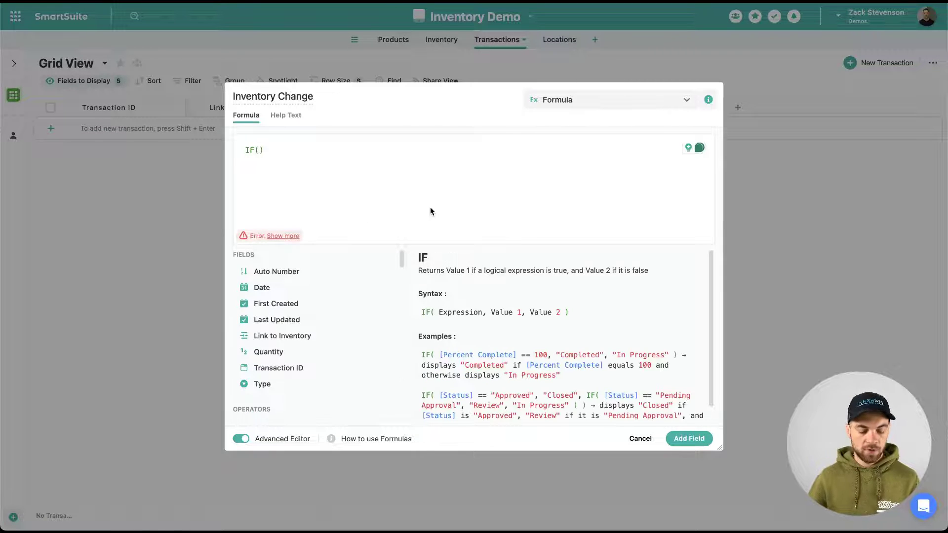
text([type)
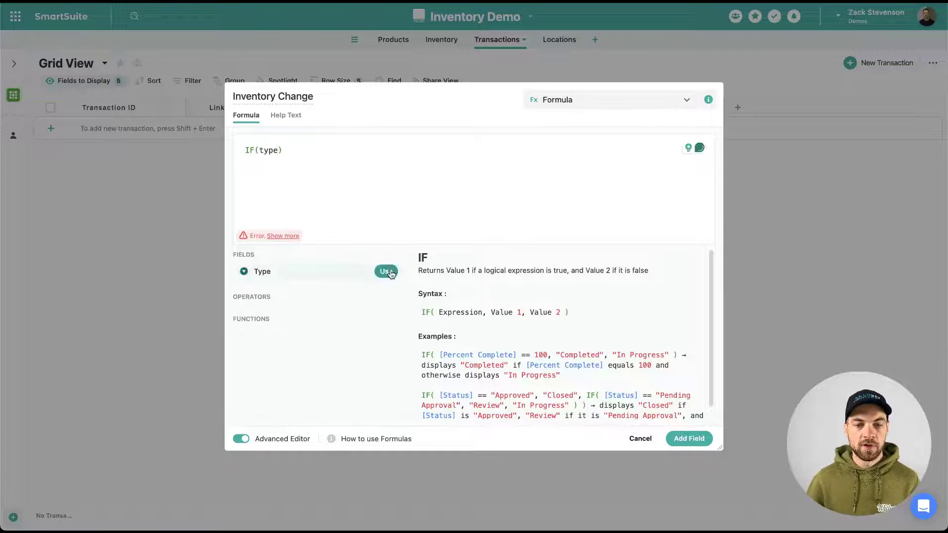
click(387, 271)
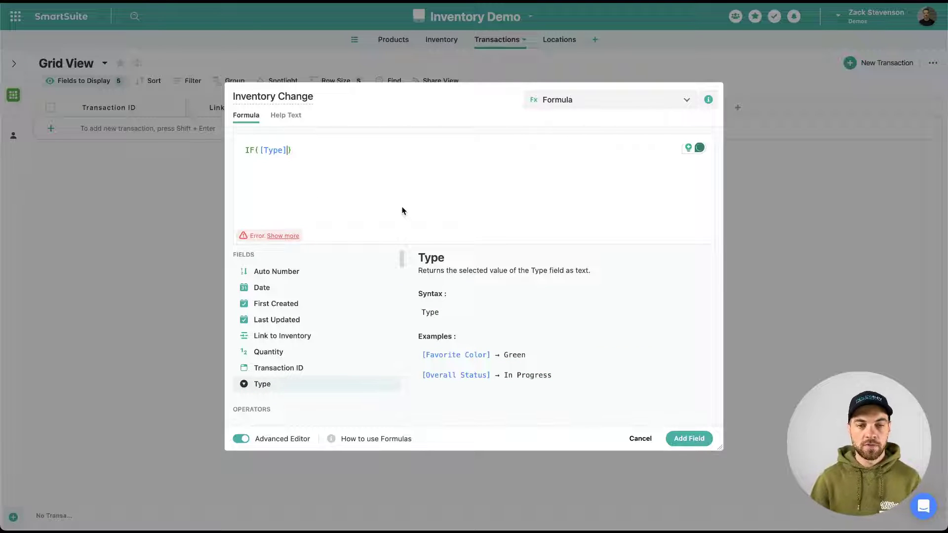
text(="Sale")
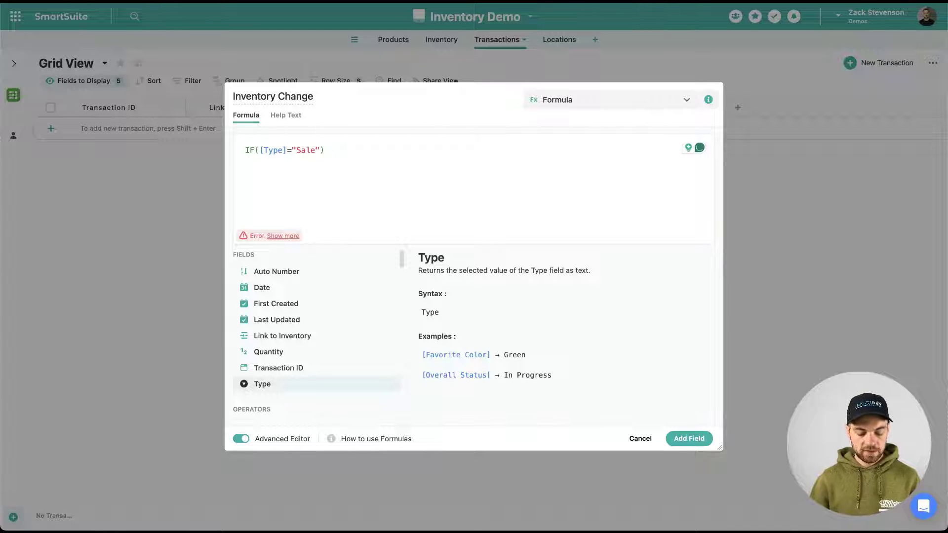
text(, qua)
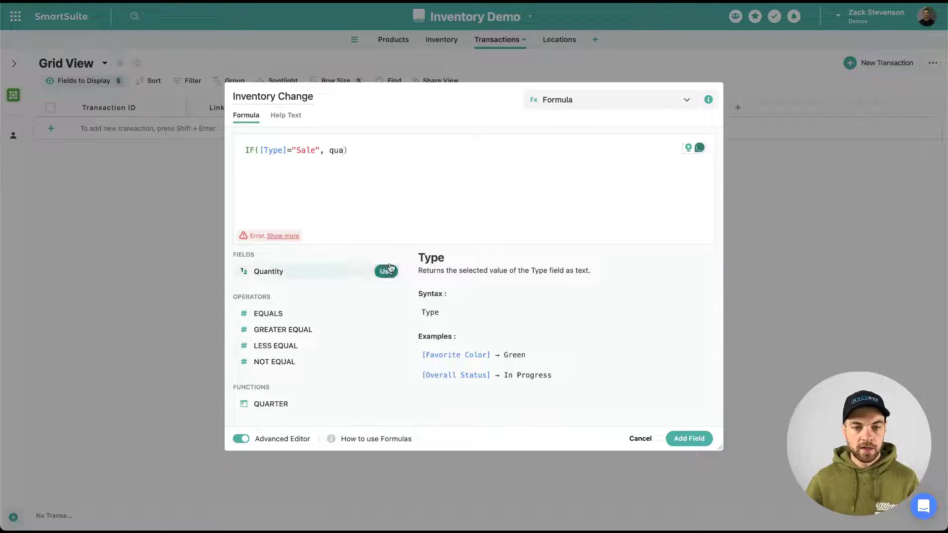
click(390, 273)
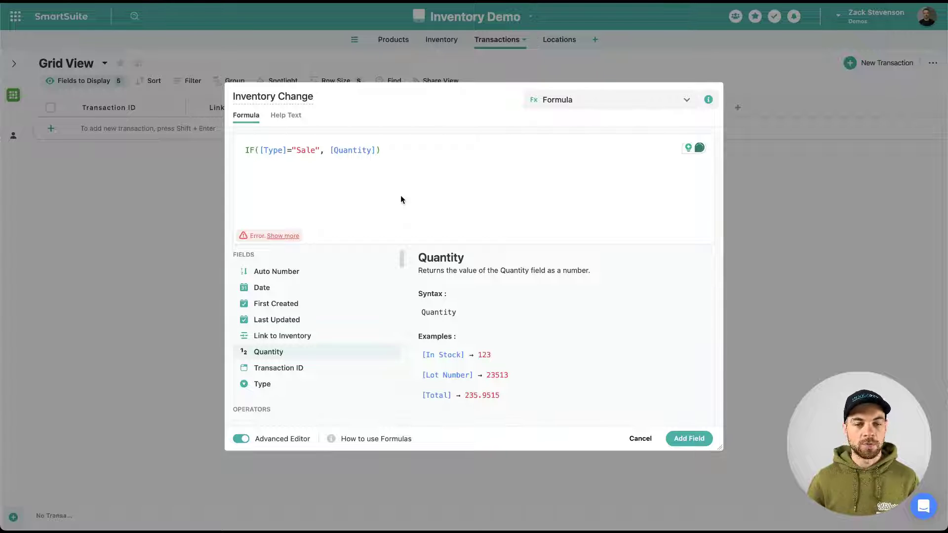
text(*-1)
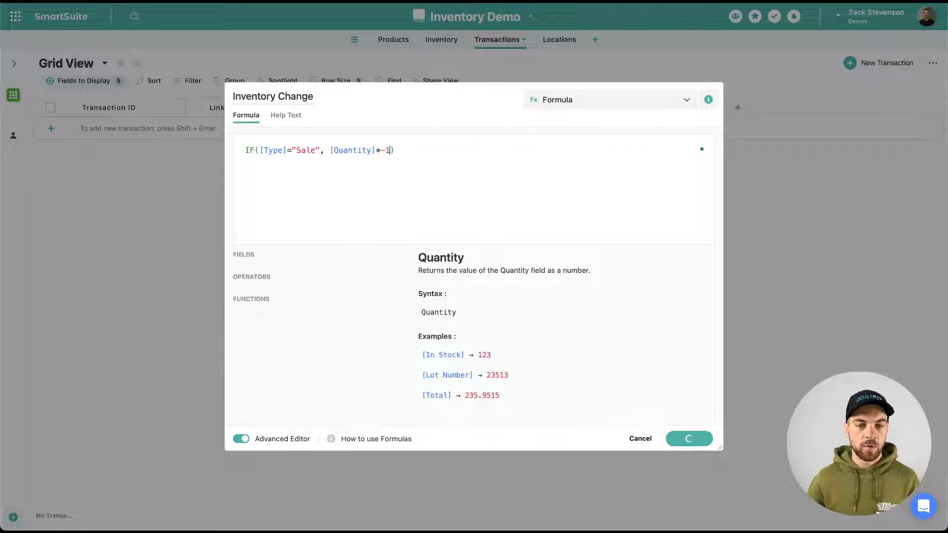
text(, )
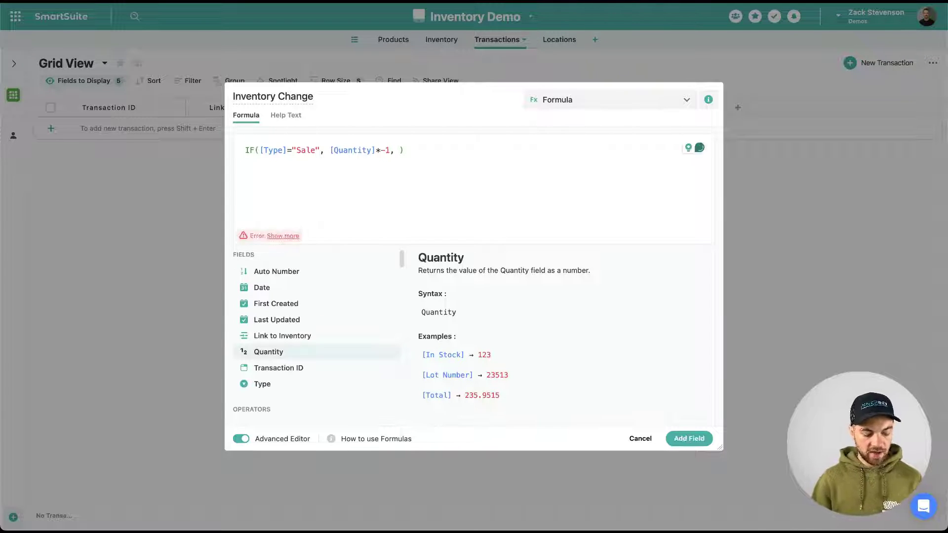
text(quan)
click(385, 271)
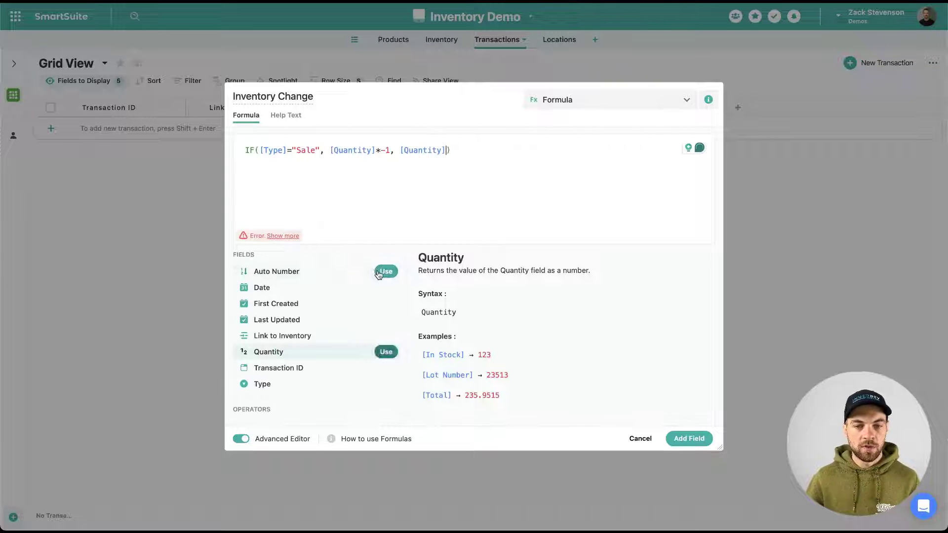
Step: Save Inventory Change, then auto-generate Transaction ID from Link to Inventory, a dash and Date
click(689, 438)
click(121, 109)
click(180, 233)
key(Return)
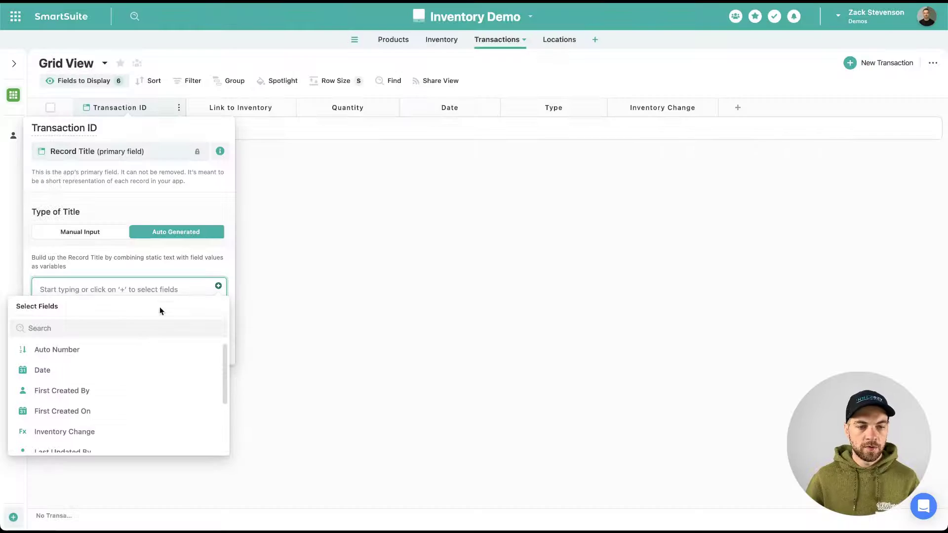
text(inv)
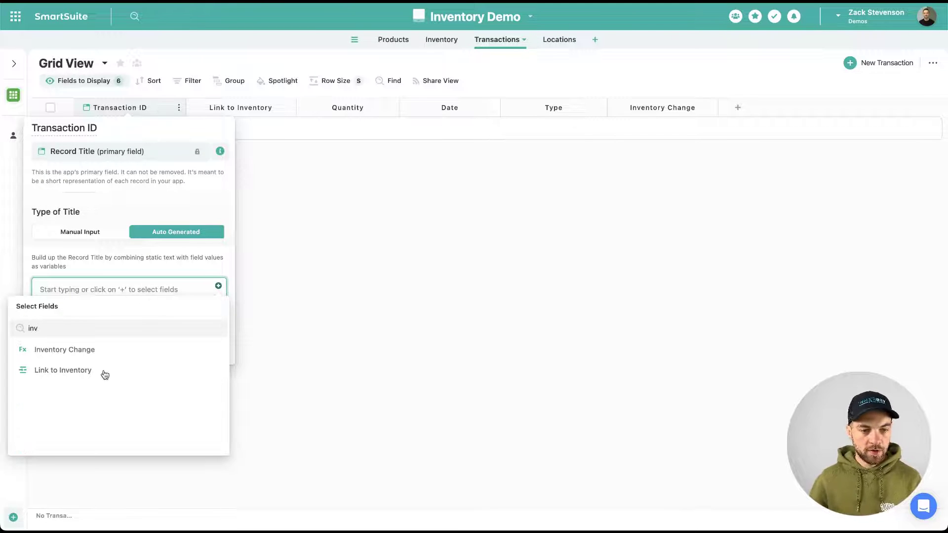
click(101, 372)
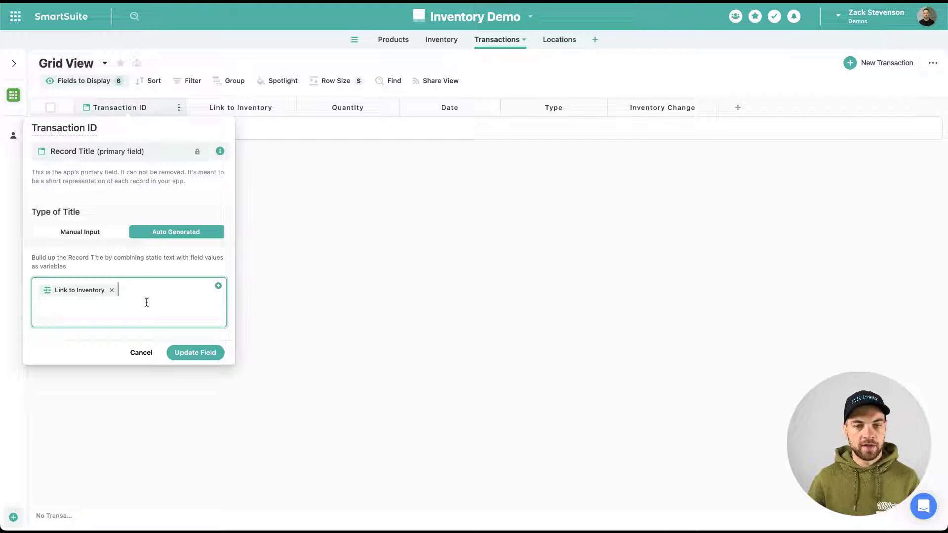
text(-)
click(219, 286)
text(date)
click(99, 349)
click(219, 354)
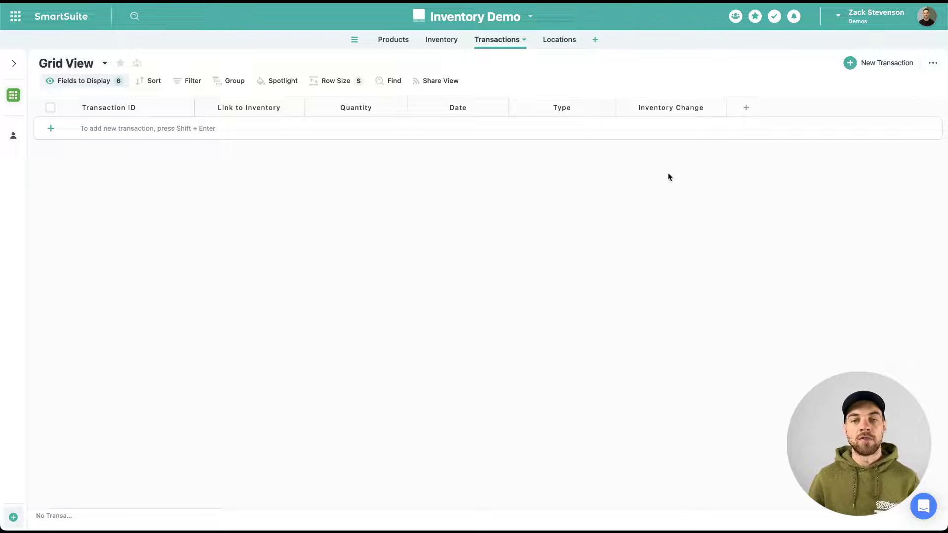
Step: Add an Inventory item linking the Eco-friendly Notebook product to the Warehouse 2 location
click(434, 47)
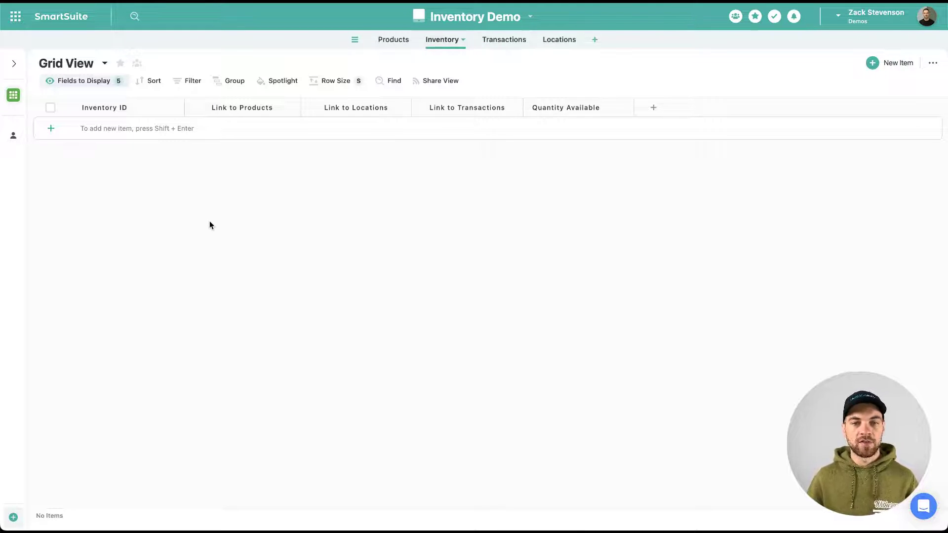
click(51, 129)
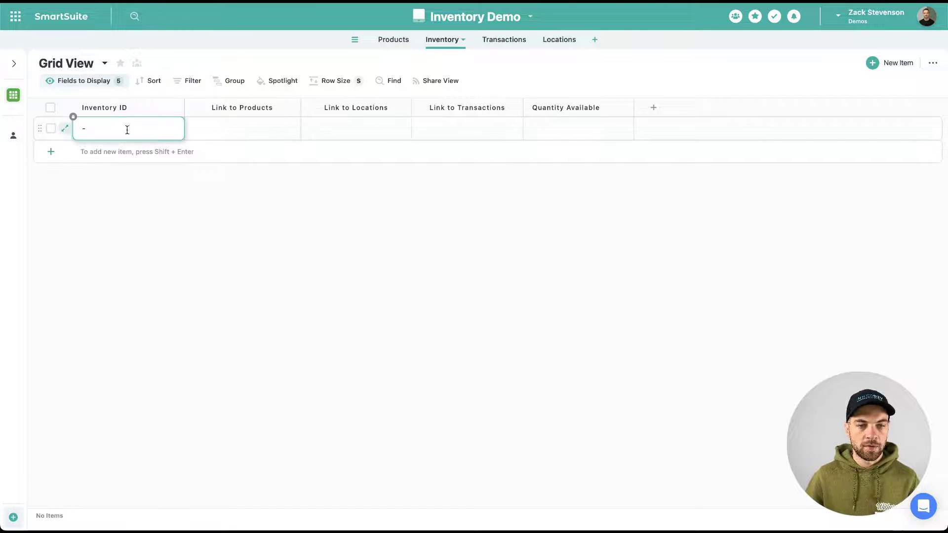
click(212, 137)
click(195, 128)
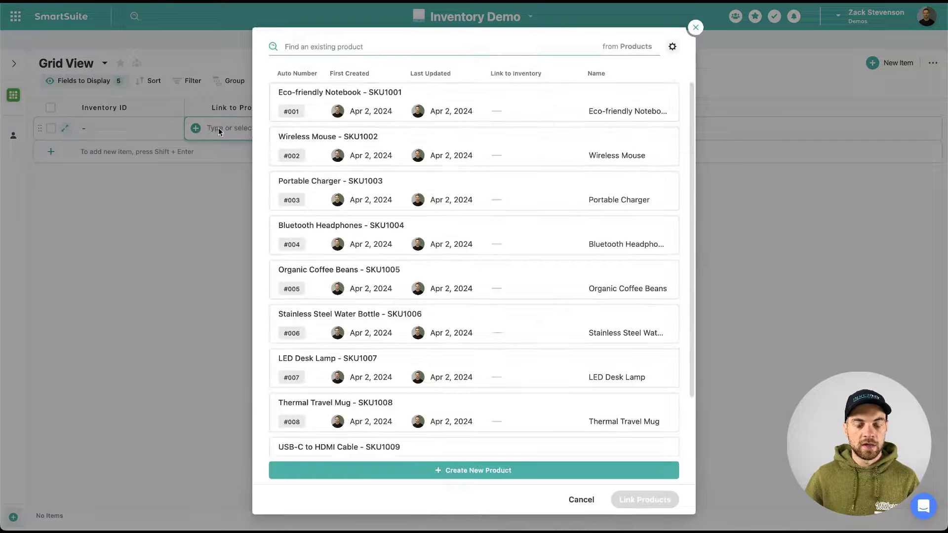
click(376, 108)
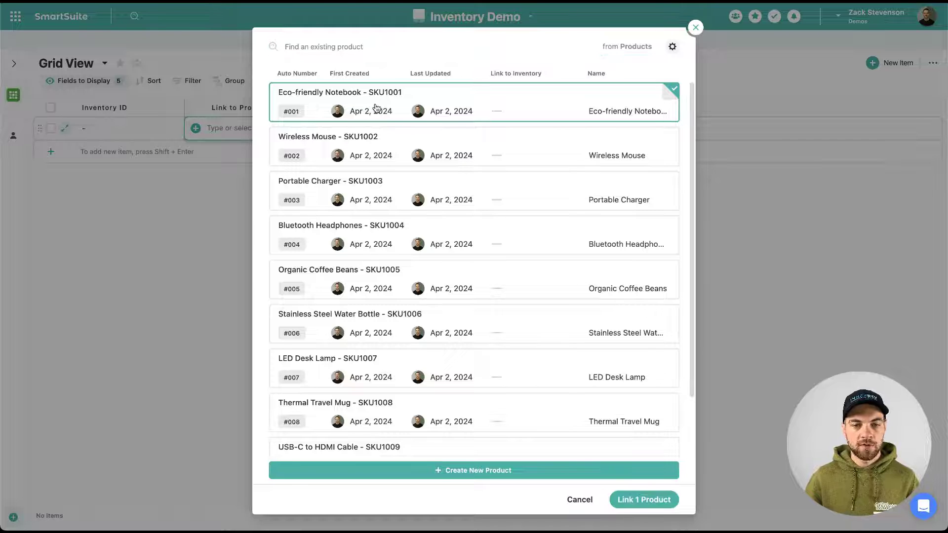
click(637, 500)
click(353, 134)
click(313, 128)
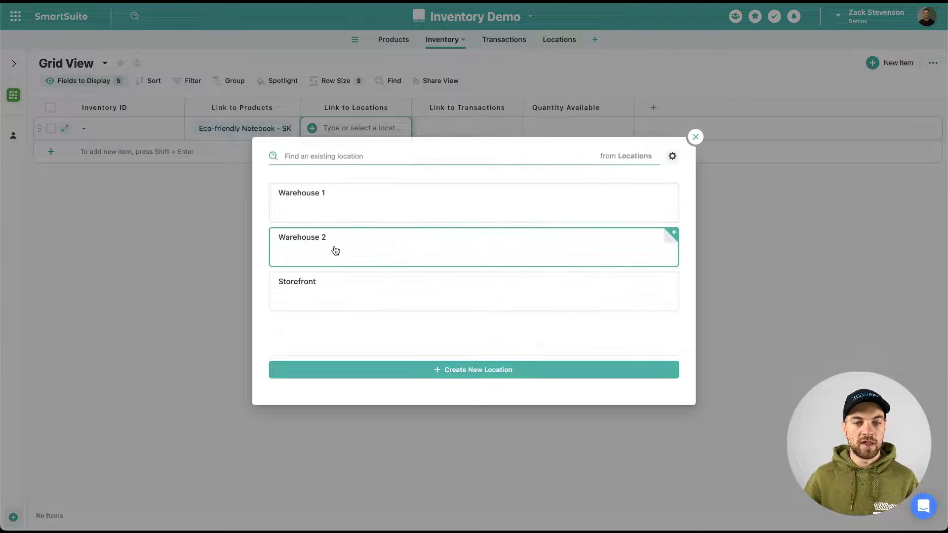
click(342, 251)
click(459, 129)
click(546, 123)
Step: Delete the Quantity Available text field from the Inventory table
click(547, 107)
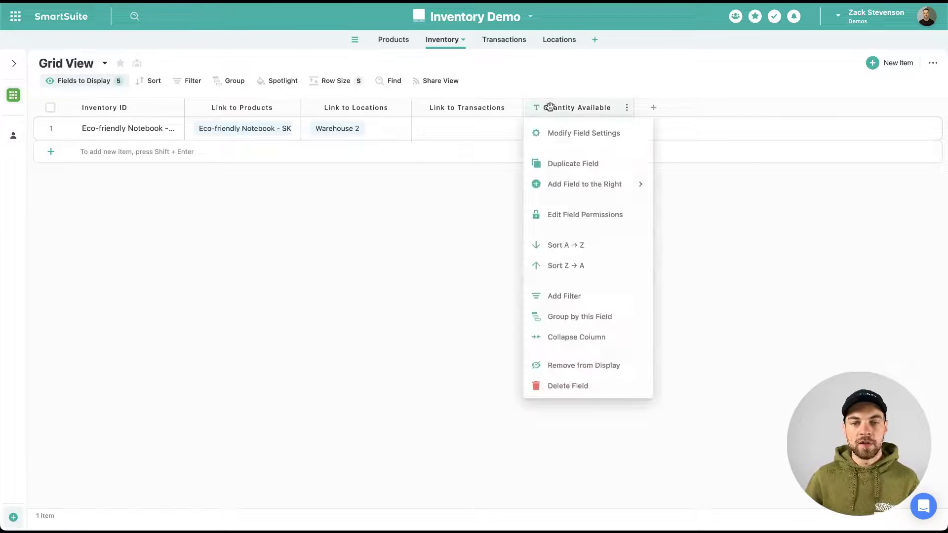
click(568, 386)
click(513, 322)
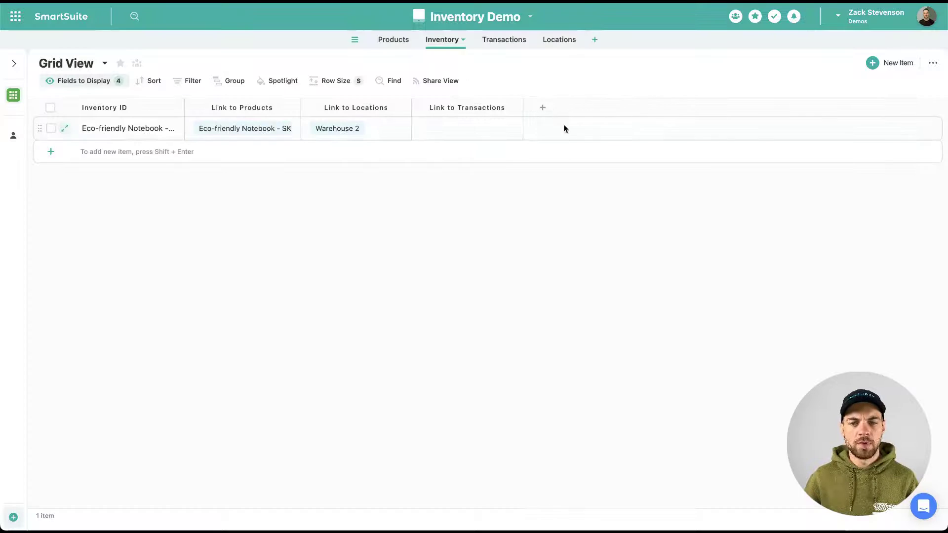
Step: Add a Rollup field summing Inventory Change over Link to Transactions
click(557, 118)
text(r)
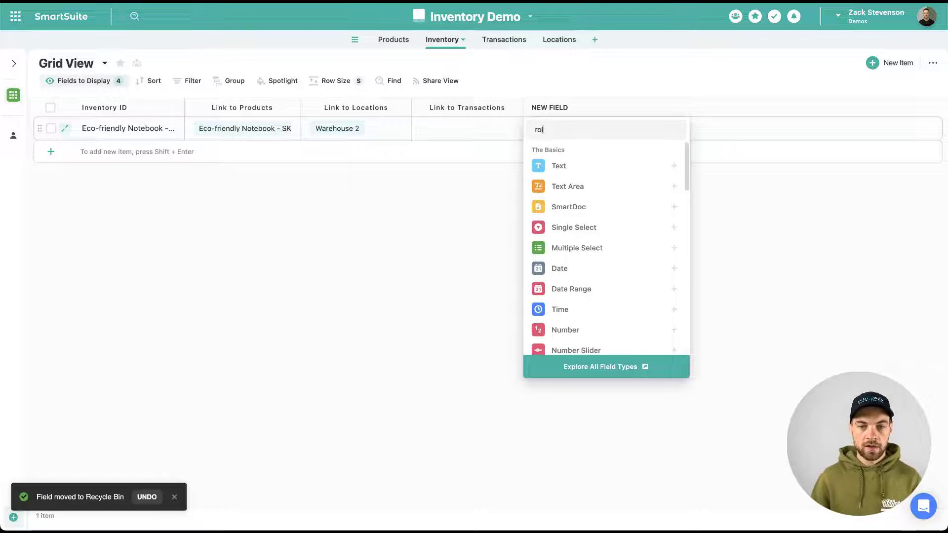
text(ol)
click(566, 165)
click(546, 237)
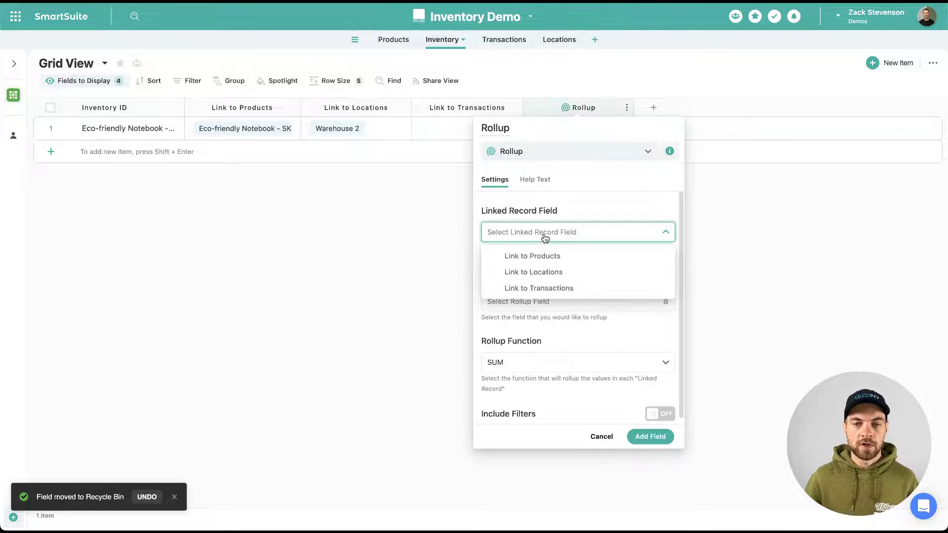
click(543, 290)
click(576, 306)
click(543, 363)
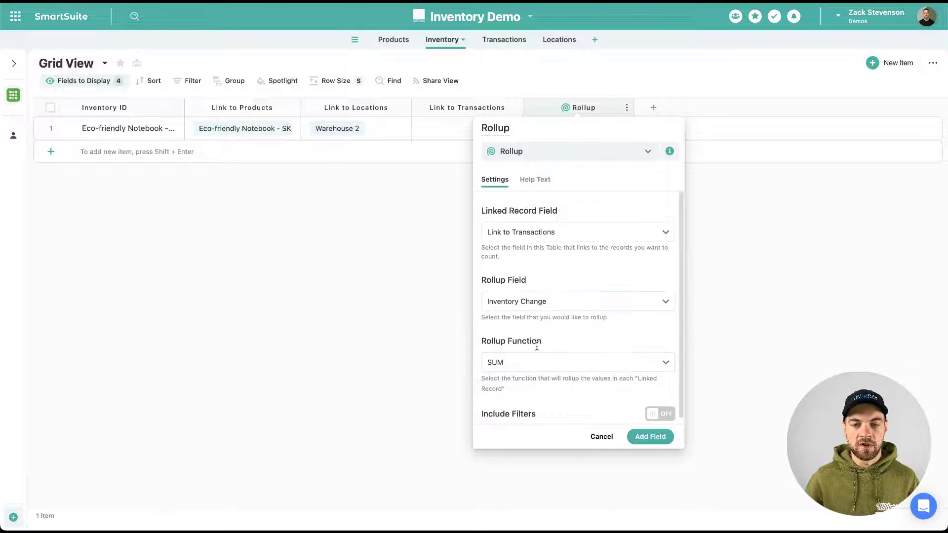
click(650, 436)
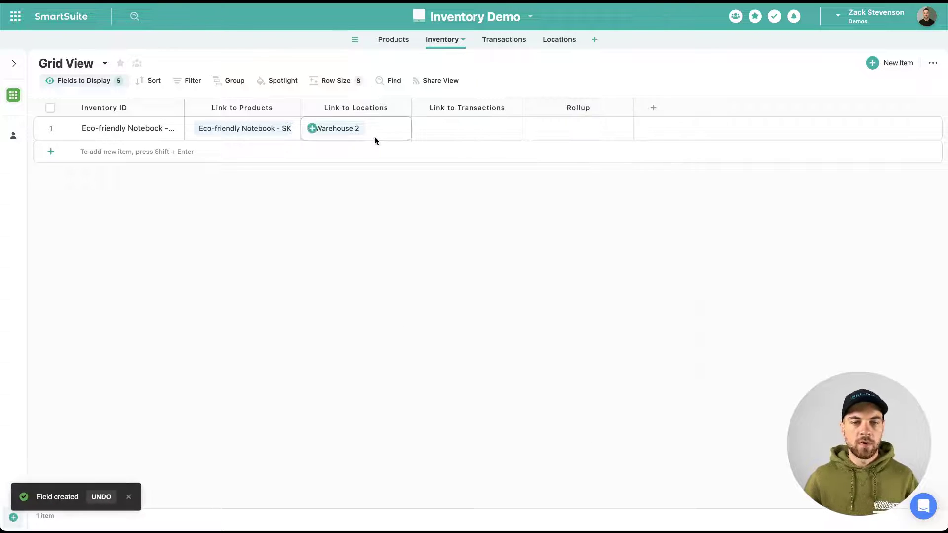
Step: Rename the Rollup field to 'Quantity Available' and widen the Link to Products and Quantity Available columns
drag(301, 108, 331, 107)
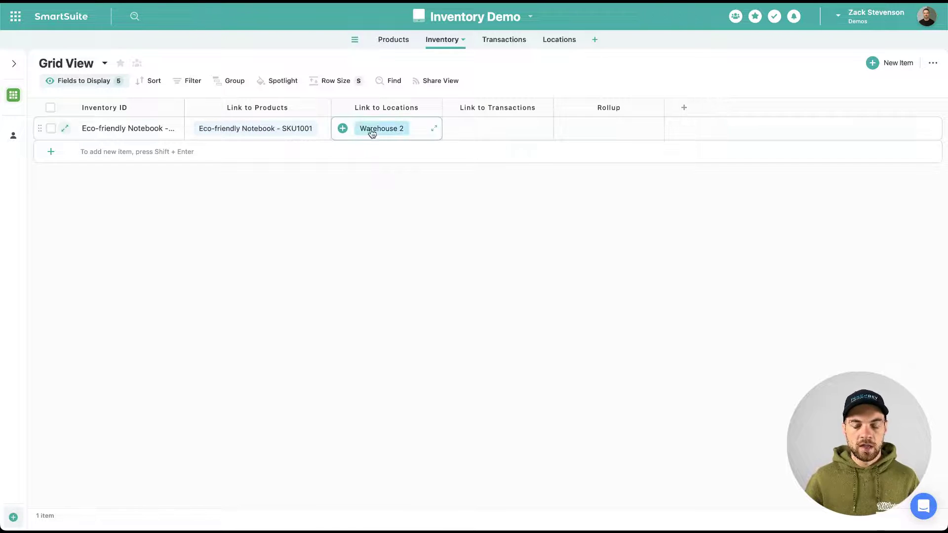
double_click(607, 106)
key(Escape)
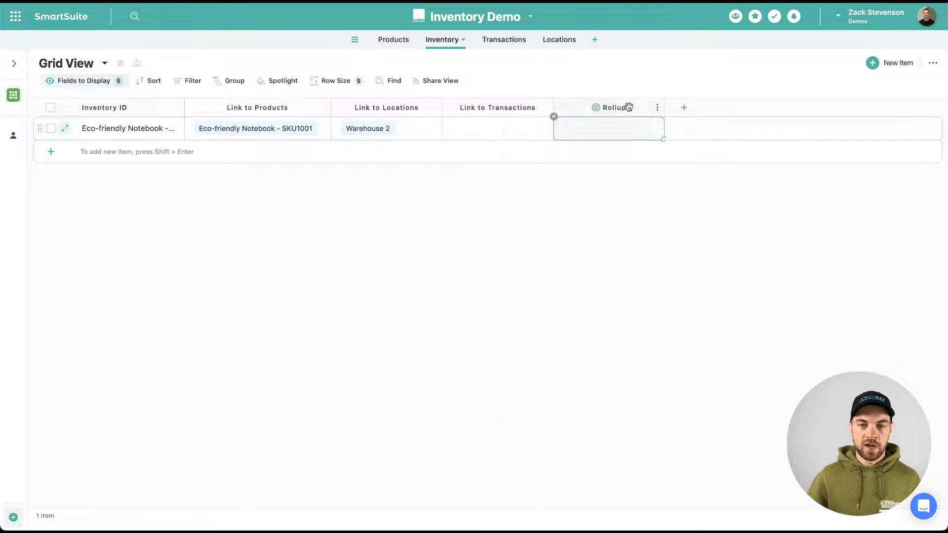
double_click(628, 105)
double_click(531, 127)
text(Quantity Available)
key(Return)
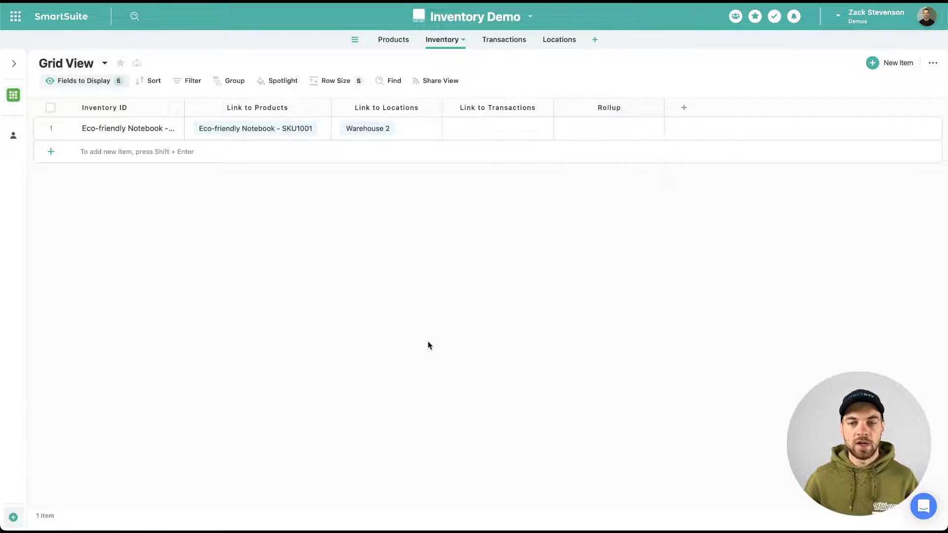
drag(665, 110, 670, 111)
click(588, 135)
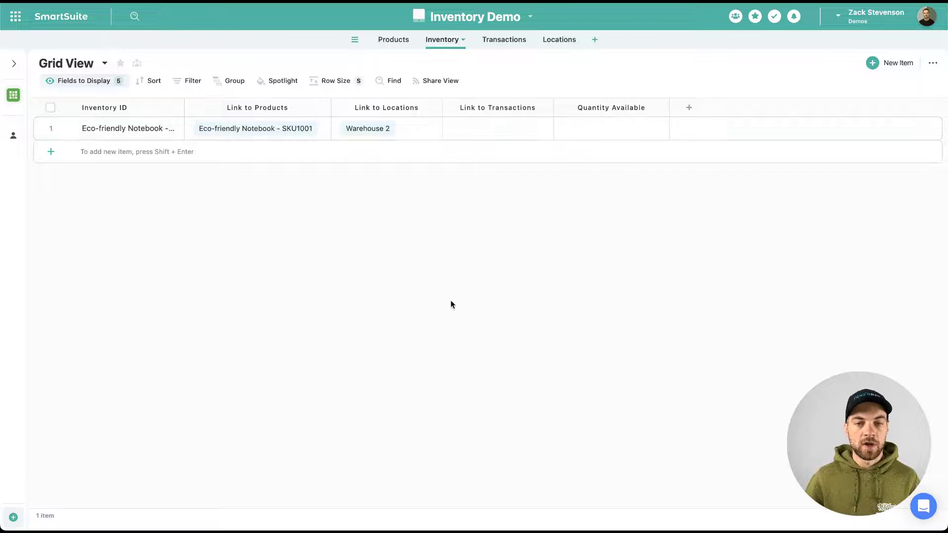
Step: Add a transaction linking the Eco-friendly Notebook item with Quantity 10 and Type Order
click(498, 39)
click(51, 128)
click(209, 131)
click(206, 129)
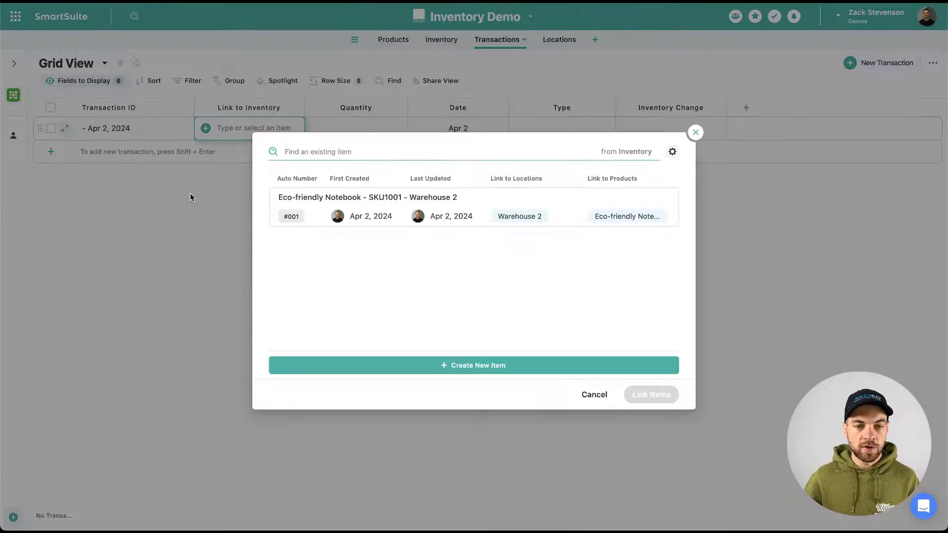
click(404, 198)
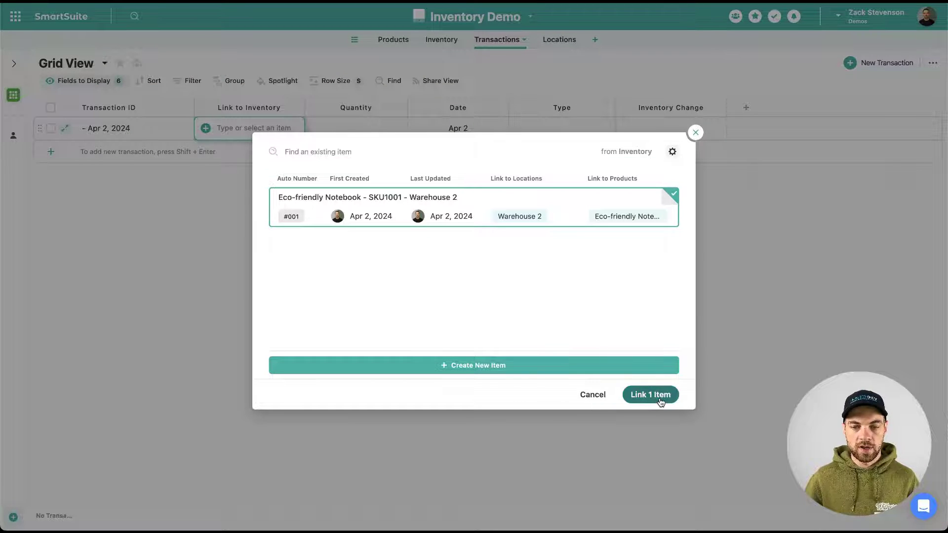
click(661, 404)
click(378, 128)
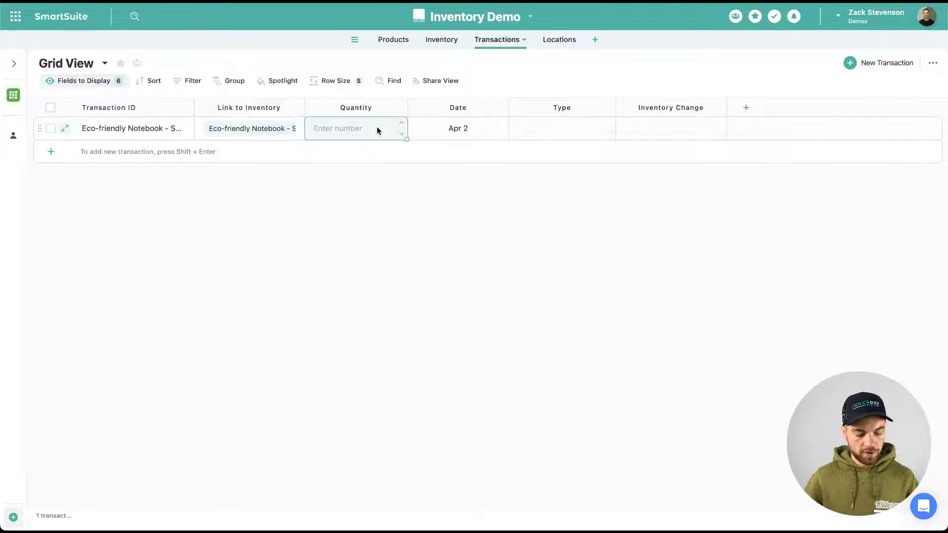
text(10)
click(586, 130)
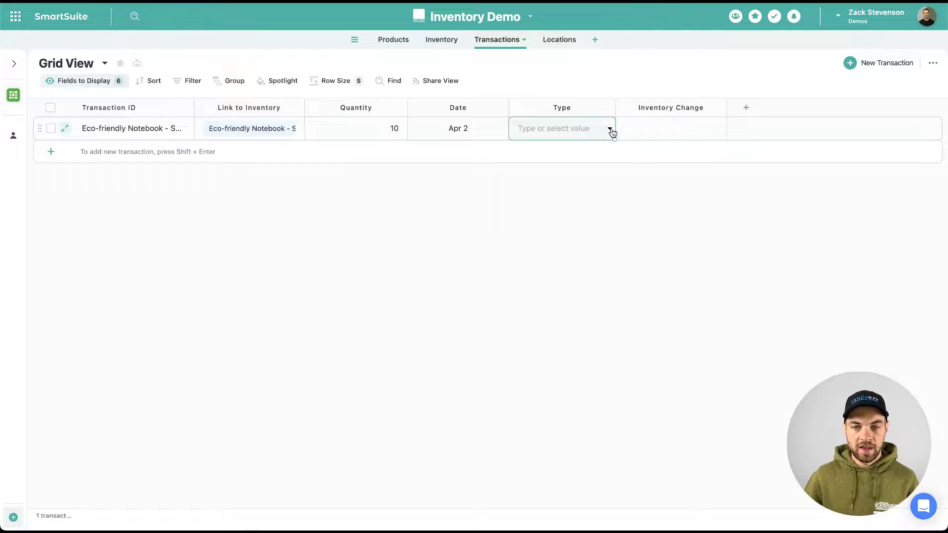
click(611, 130)
click(550, 185)
click(510, 249)
Step: Narrow the Inventory Change and Type columns, check the computed change, and view Inventory's stock
drag(726, 107, 721, 107)
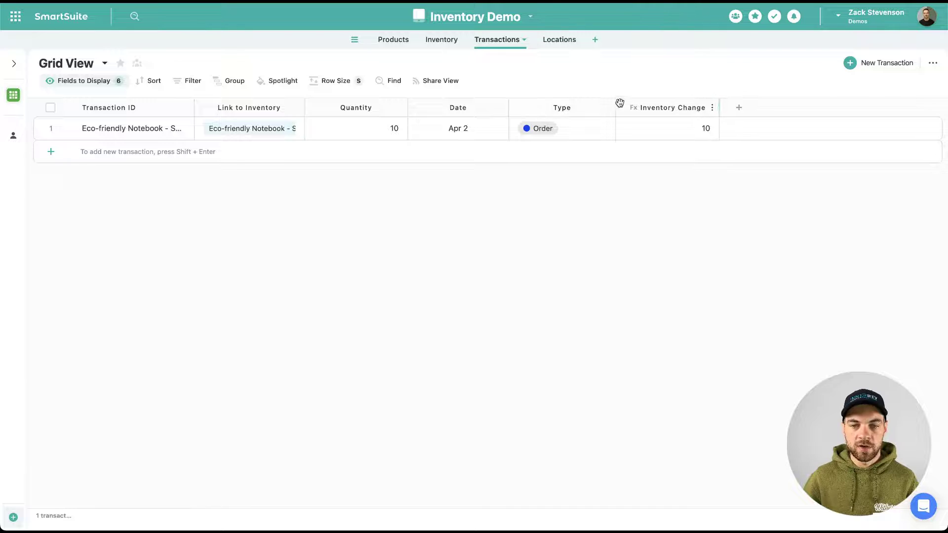
drag(615, 107, 591, 102)
click(658, 124)
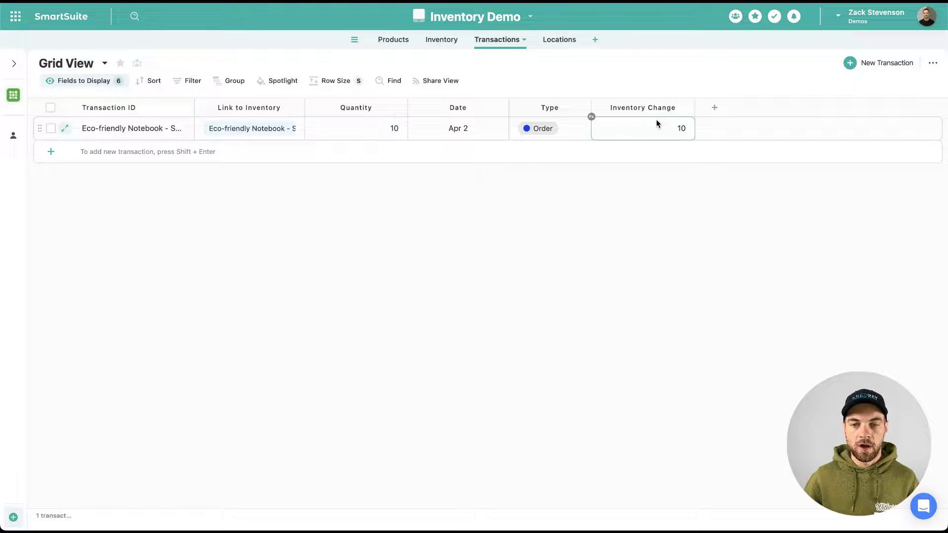
click(428, 41)
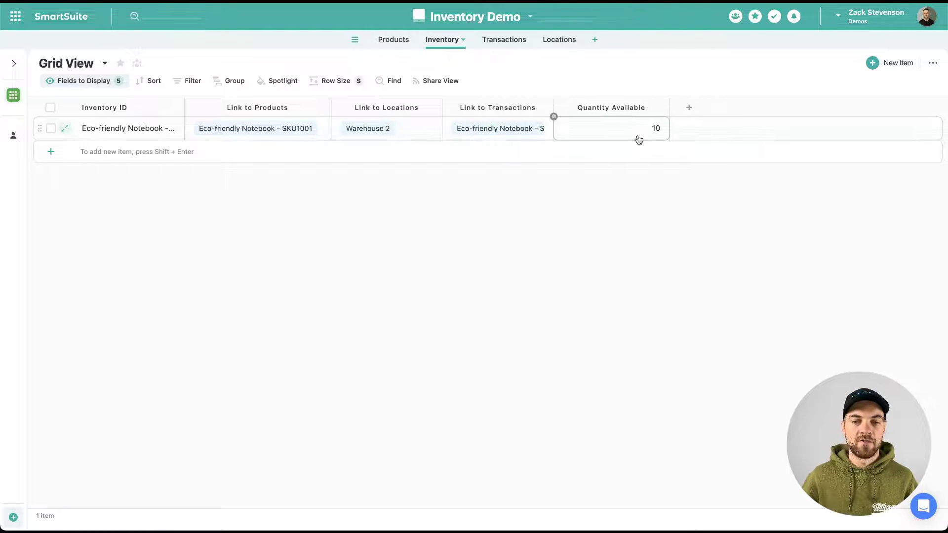
Step: Delete the Text field Quantity Available from the Products table
click(394, 39)
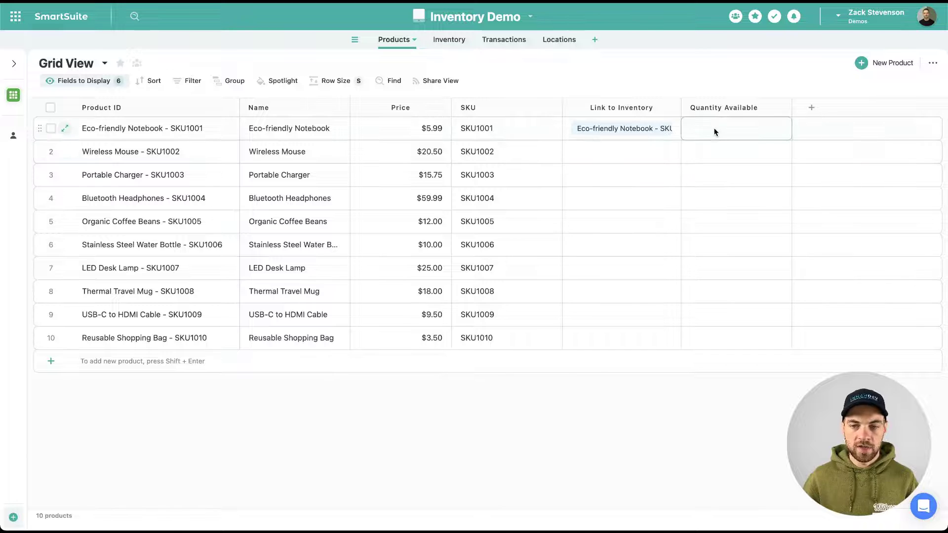
click(716, 106)
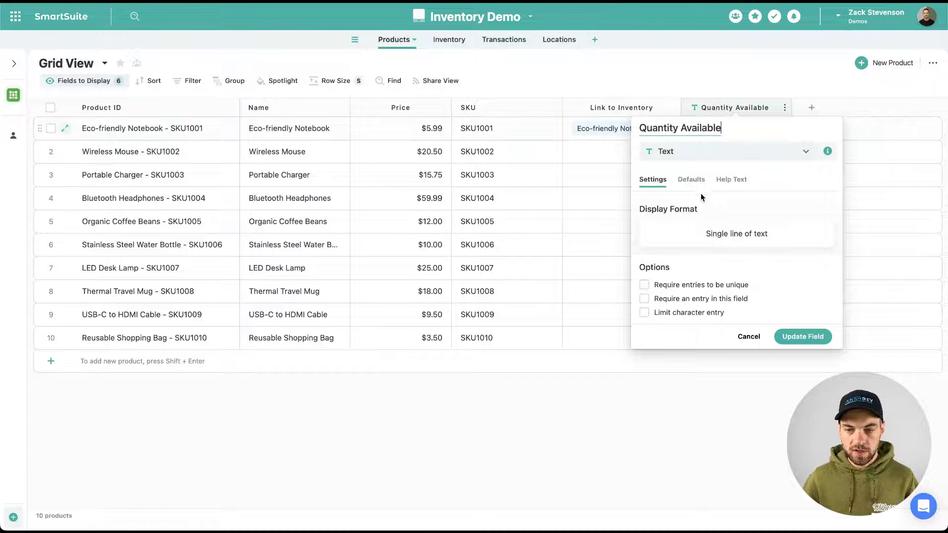
click(716, 157)
key(Escape)
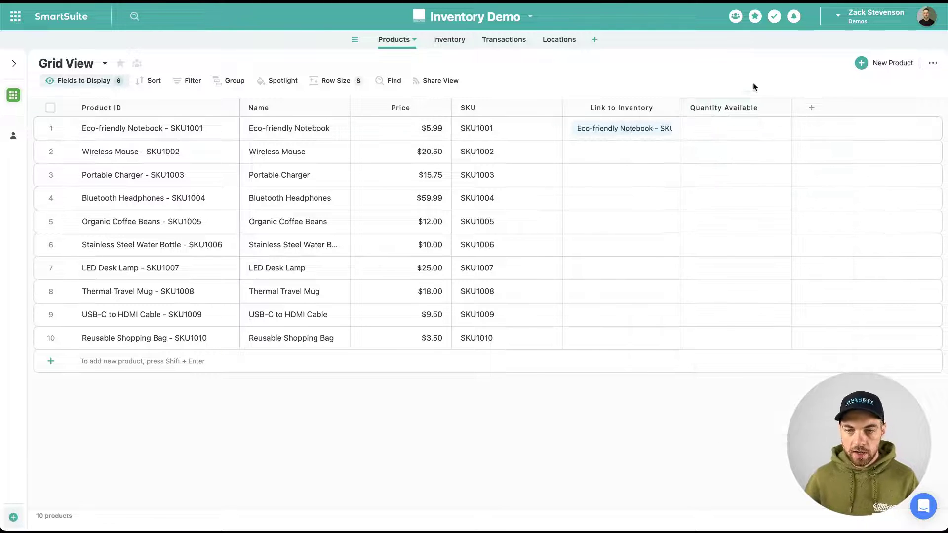
click(785, 107)
click(712, 386)
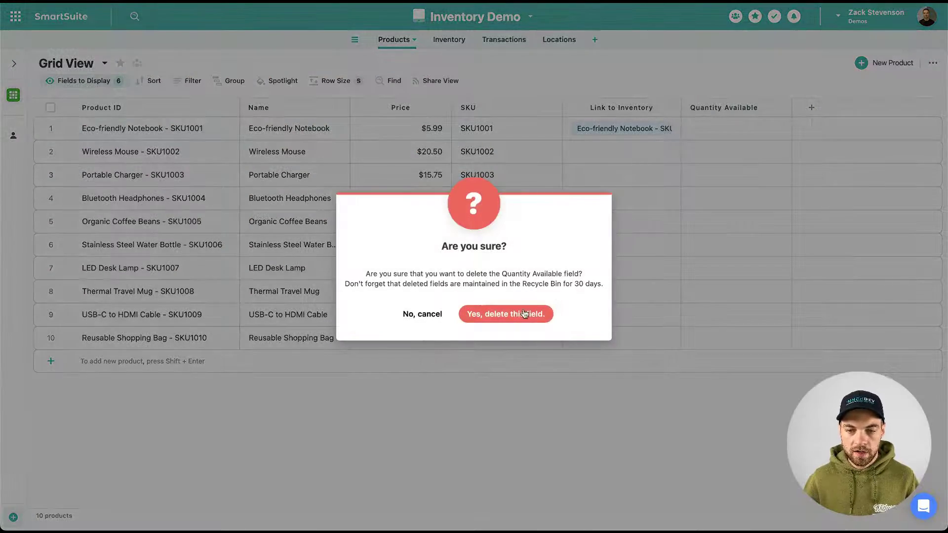
click(506, 314)
Step: Add a Formula field named Quantity Available using the advanced formula editor
click(692, 108)
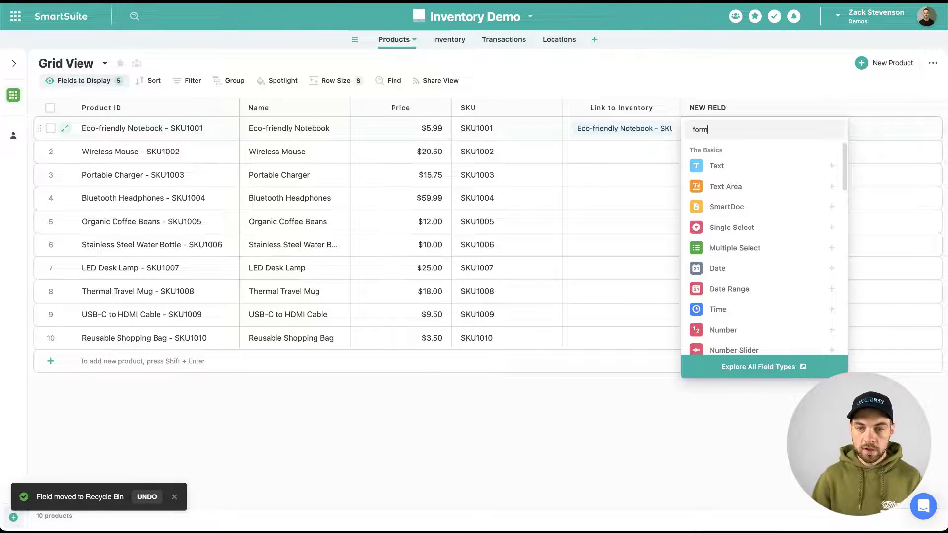
text(form)
click(742, 170)
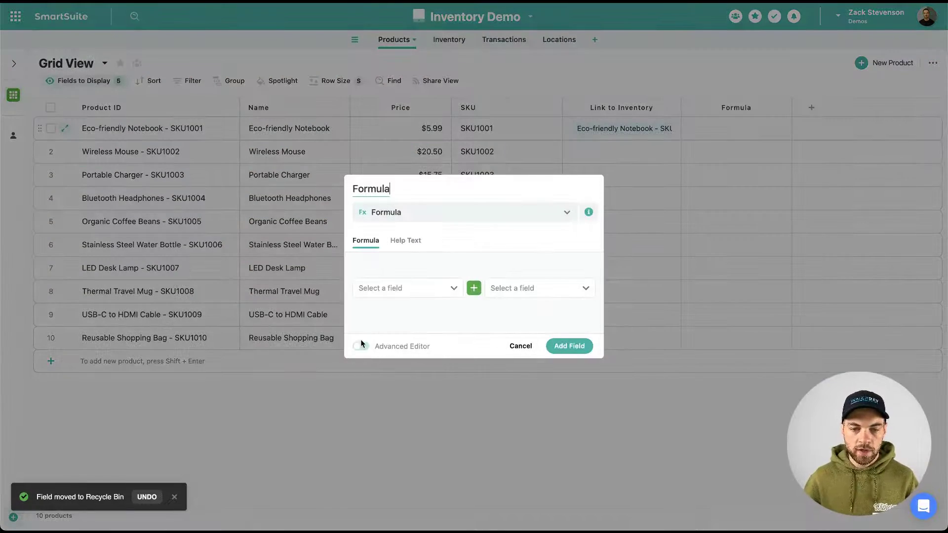
click(361, 346)
double_click(273, 96)
text(Quantity Available)
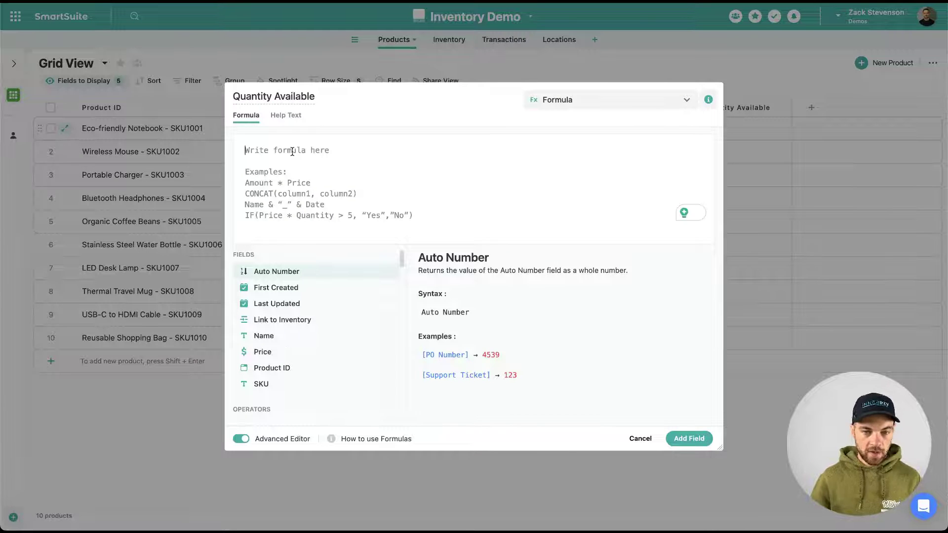
Step: Enter the formula SUM([Link to Inventory].[Quantity Available])
click(292, 151)
text(inve)
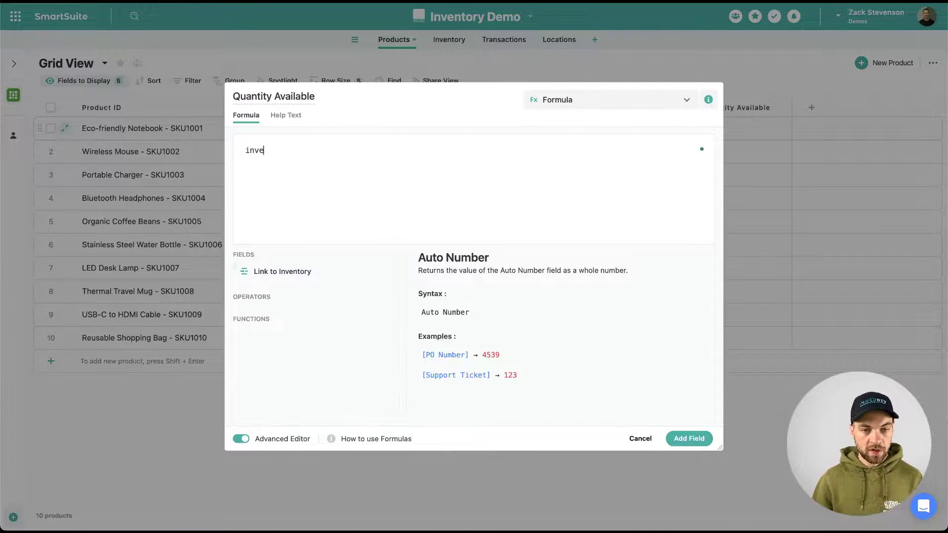
click(386, 271)
text(.)
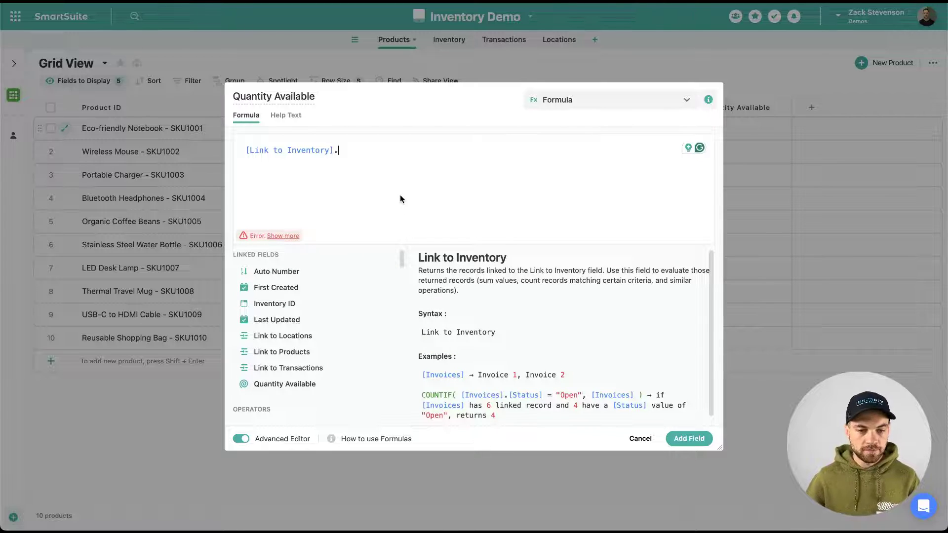
mouse_move(293, 393)
click(386, 385)
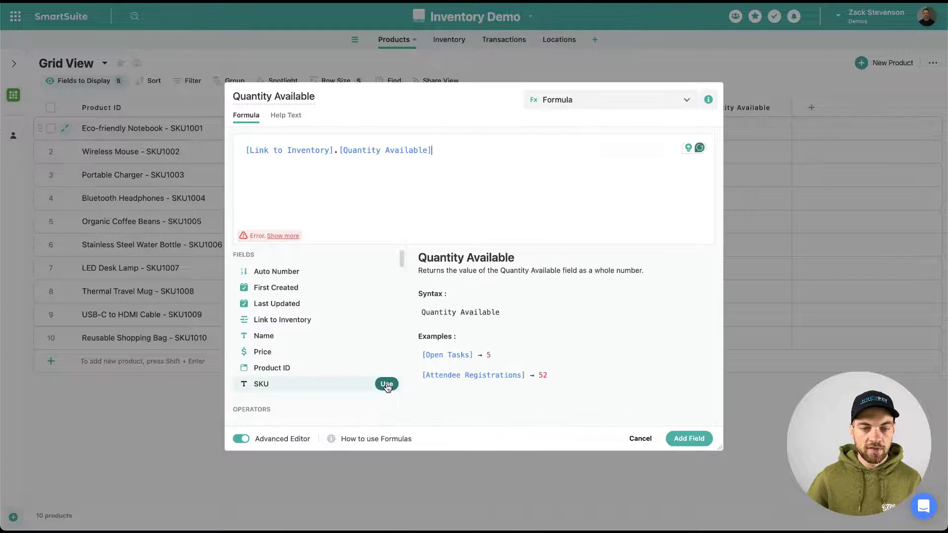
click(249, 150)
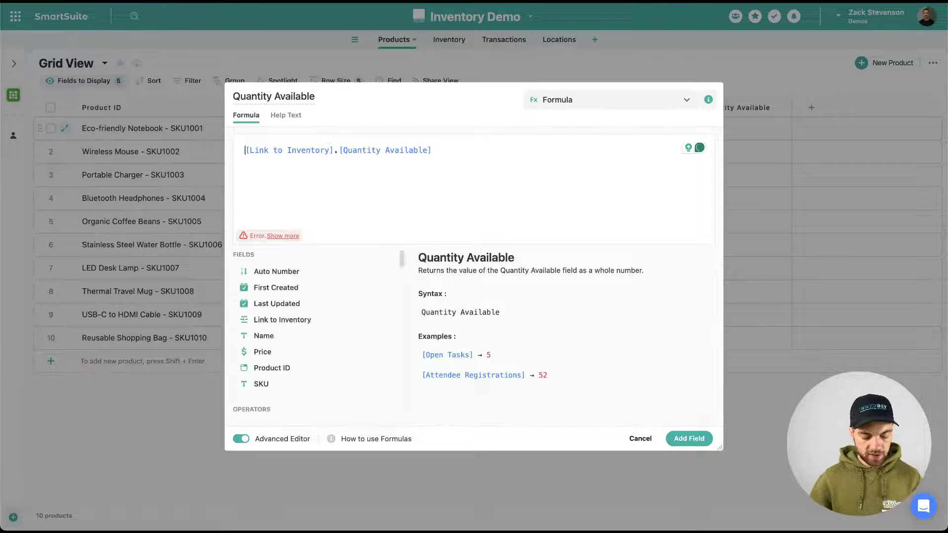
text(sum)
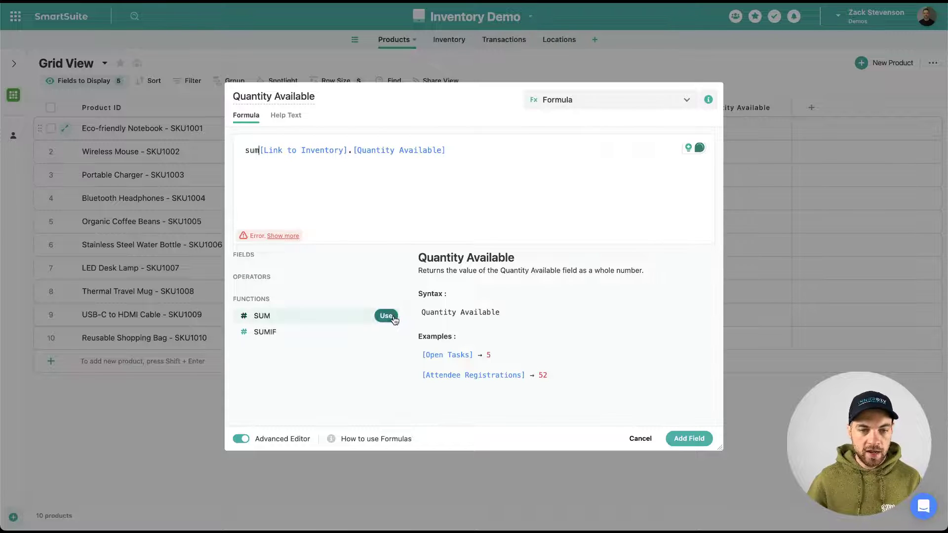
click(387, 316)
click(454, 177)
text())
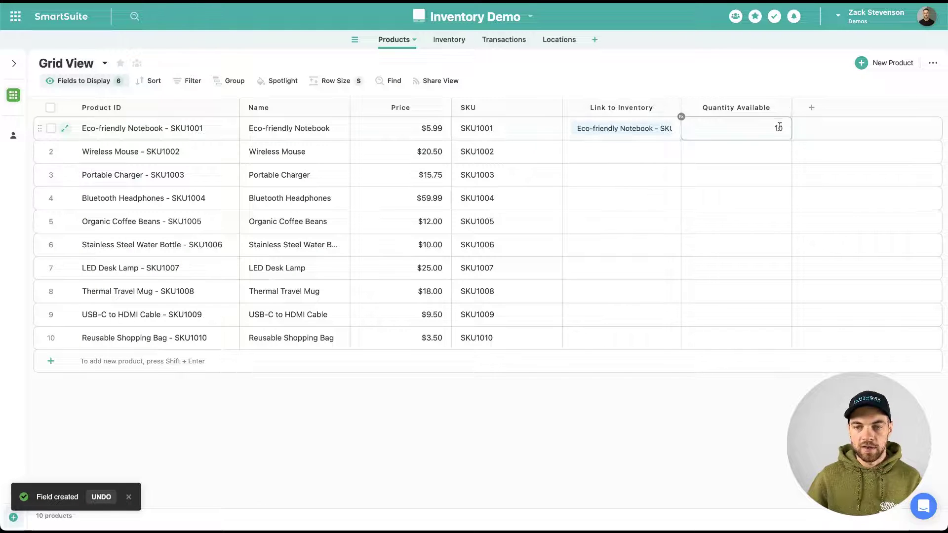
Step: Add a second Inventory record linked to the Eco-friendly Notebook - SKU1001 product
click(449, 40)
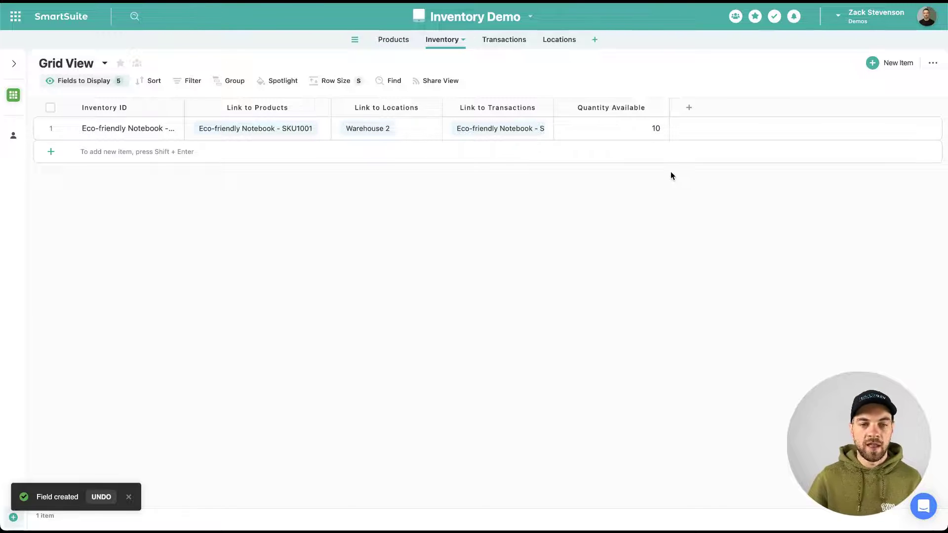
click(51, 151)
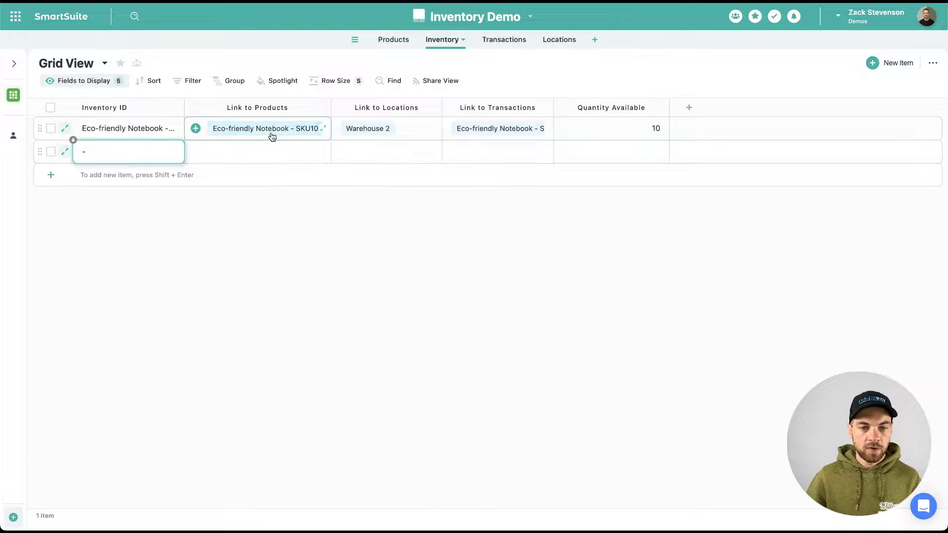
click(299, 148)
click(328, 139)
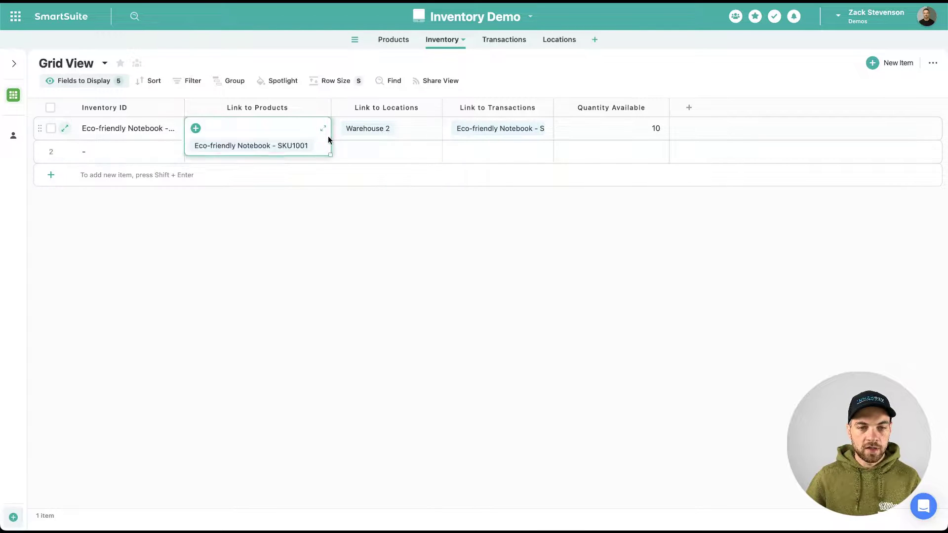
drag(329, 155, 327, 165)
Step: Link Storefront as the new record's location, then go to the Transactions table
click(360, 149)
click(343, 153)
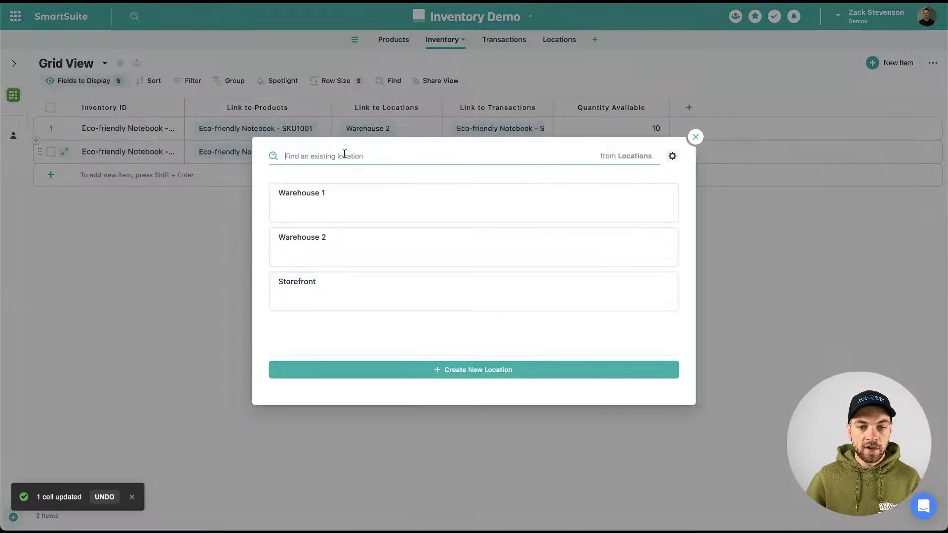
click(314, 293)
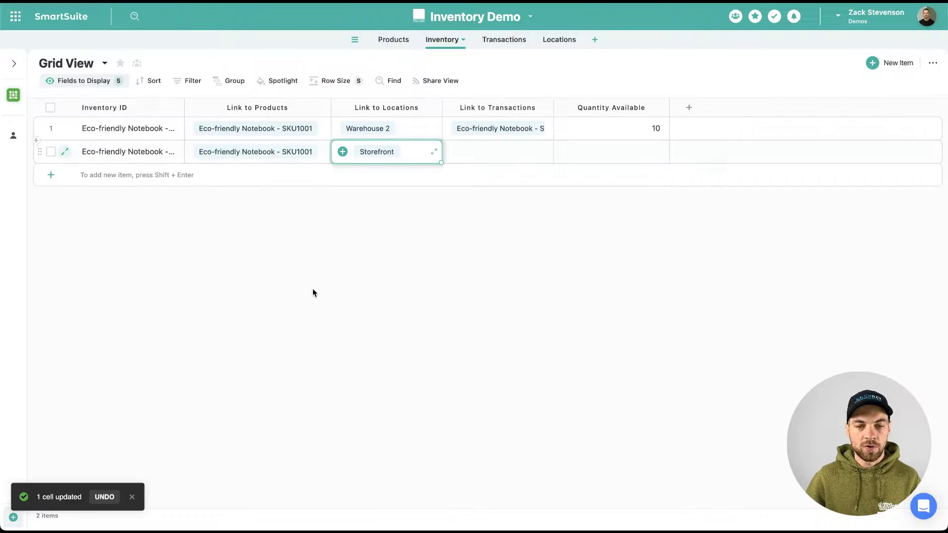
click(572, 149)
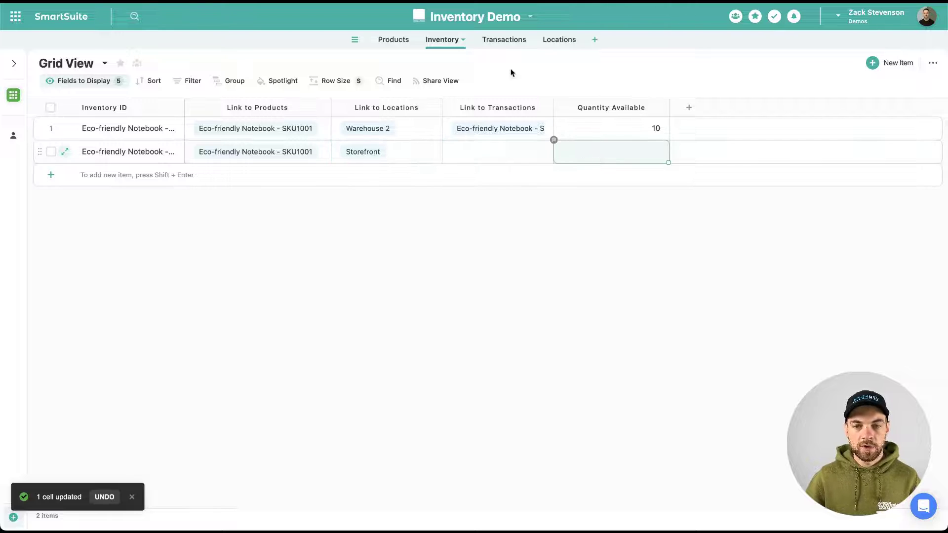
click(505, 40)
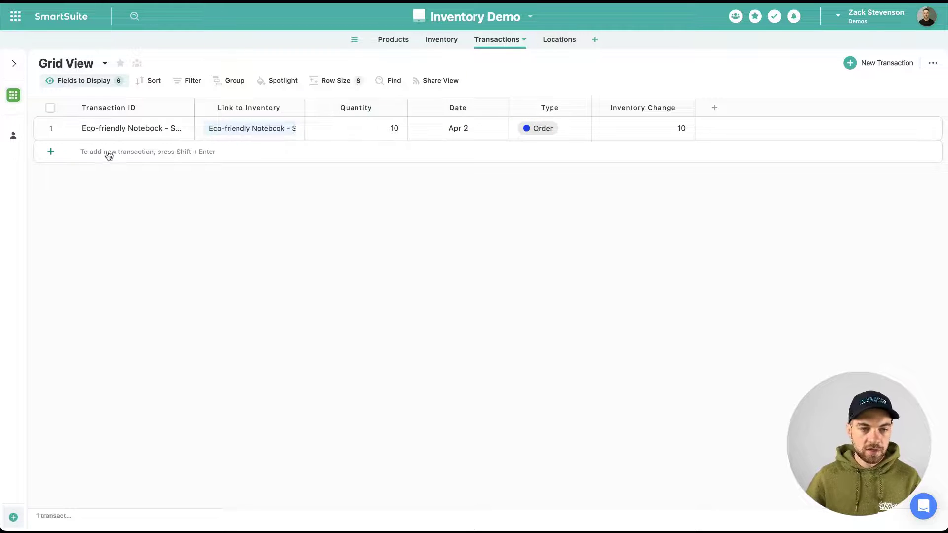
Step: Add an Order transaction of 25 linked to the Storefront notebook inventory item
click(106, 129)
click(51, 153)
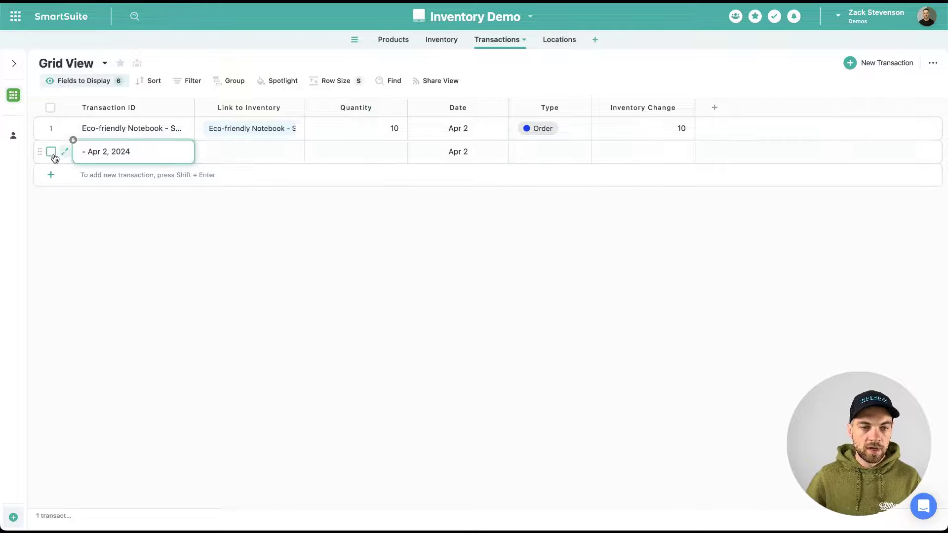
click(222, 152)
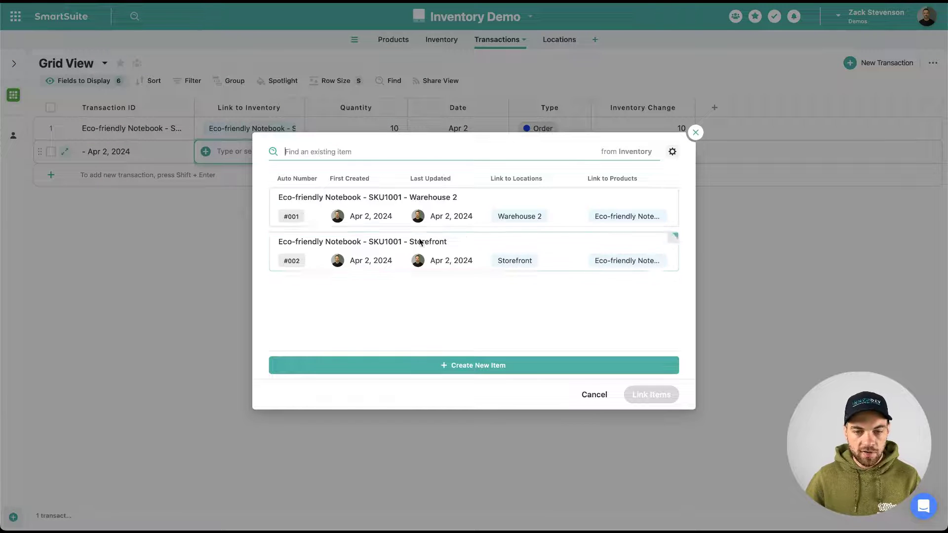
click(430, 246)
click(653, 399)
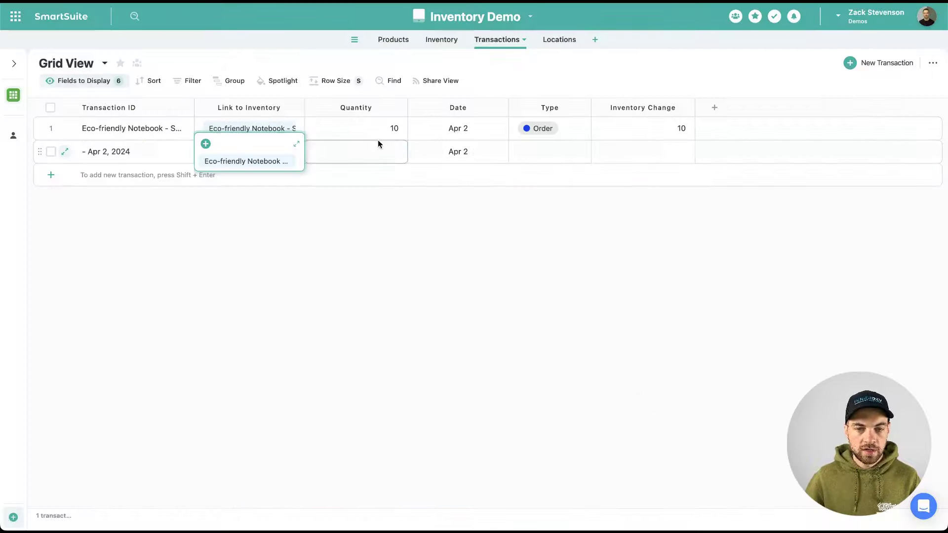
click(376, 153)
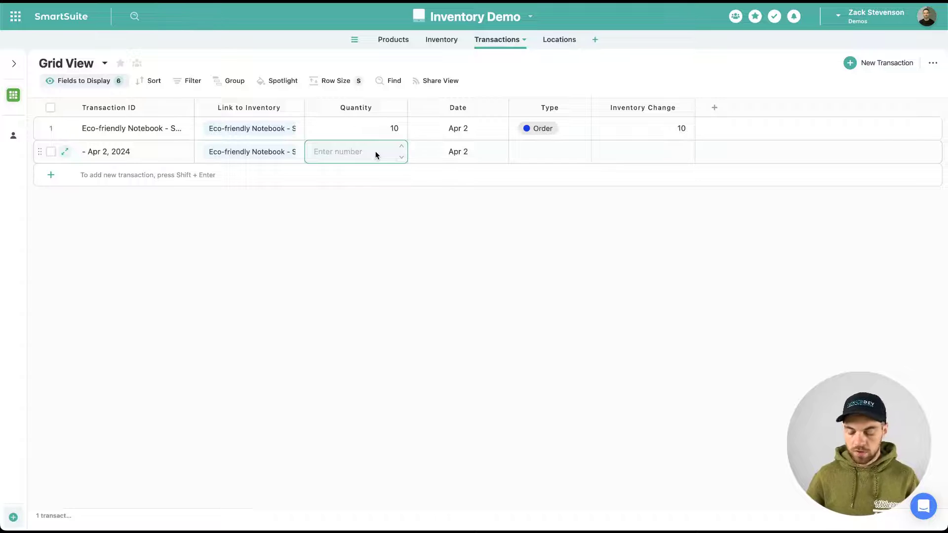
text(25)
click(590, 157)
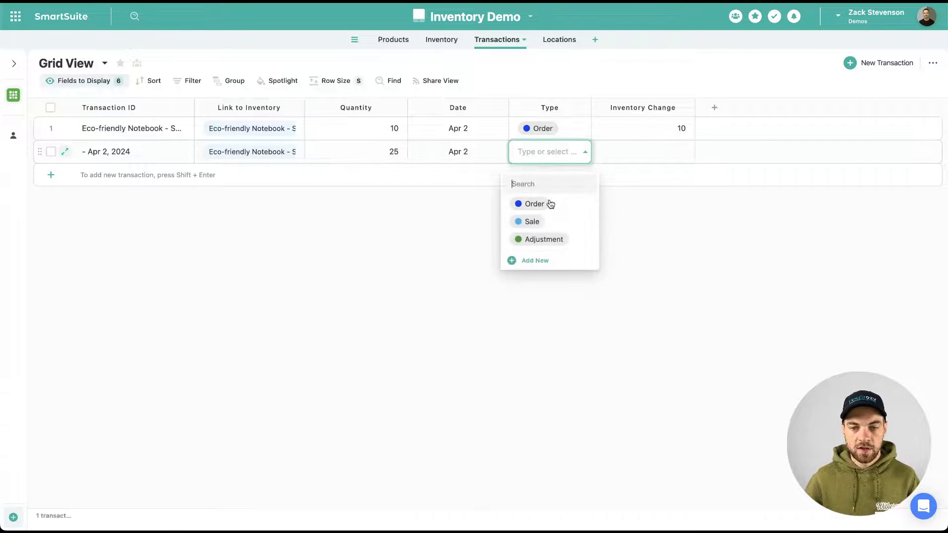
click(541, 205)
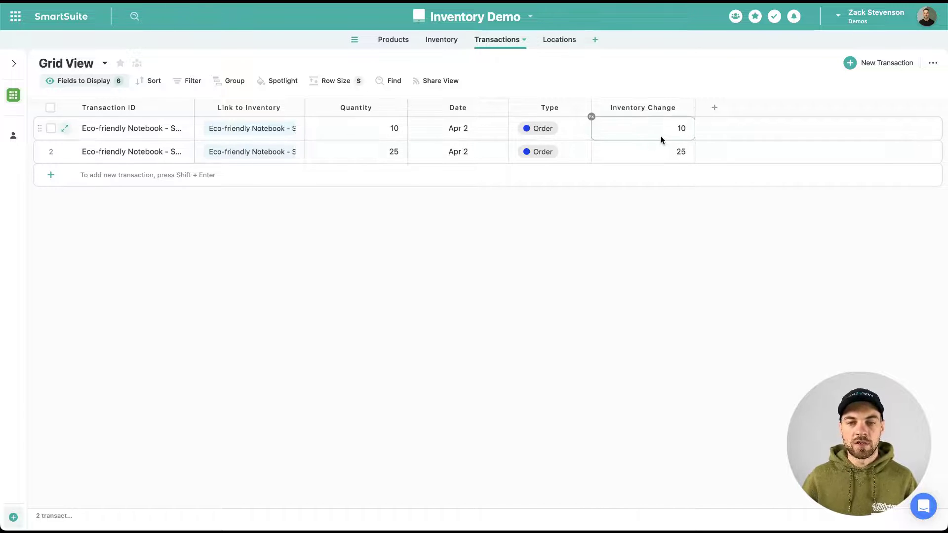
click(442, 40)
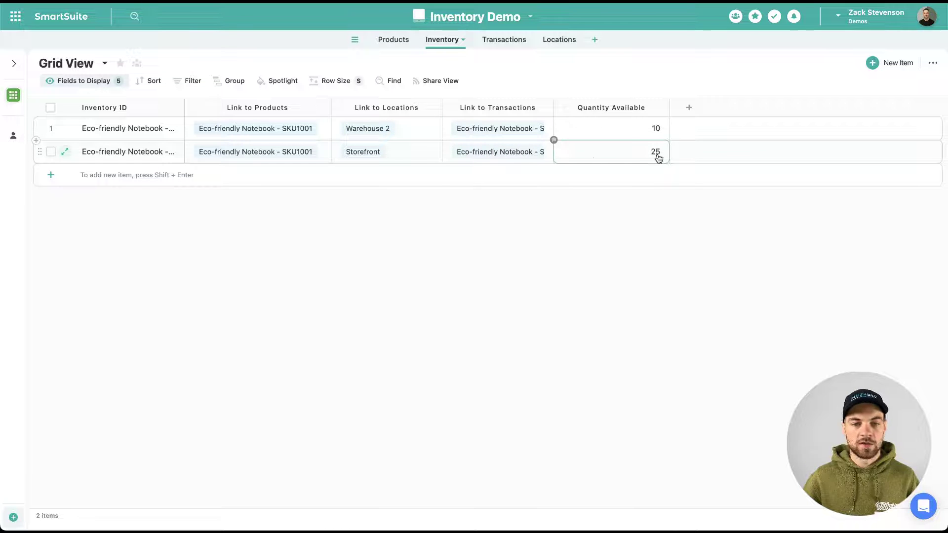
click(394, 40)
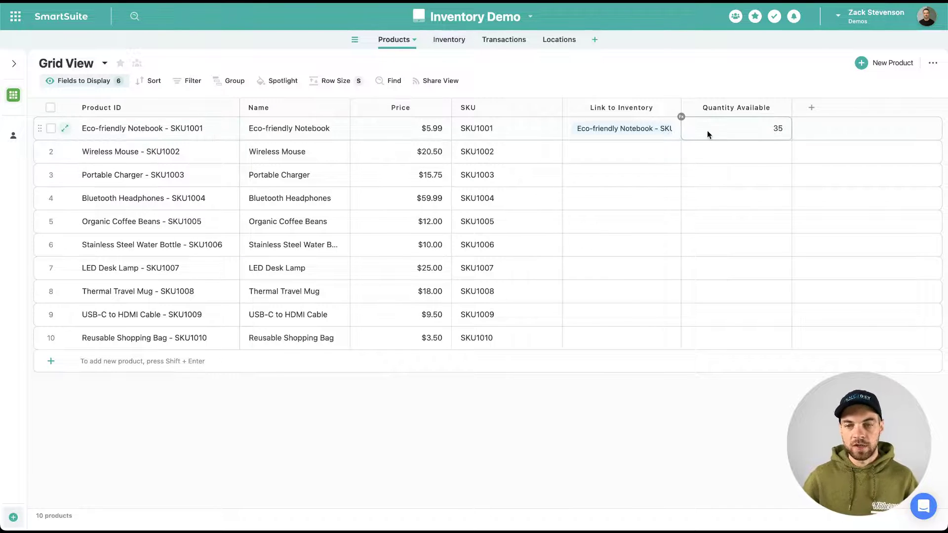
click(504, 39)
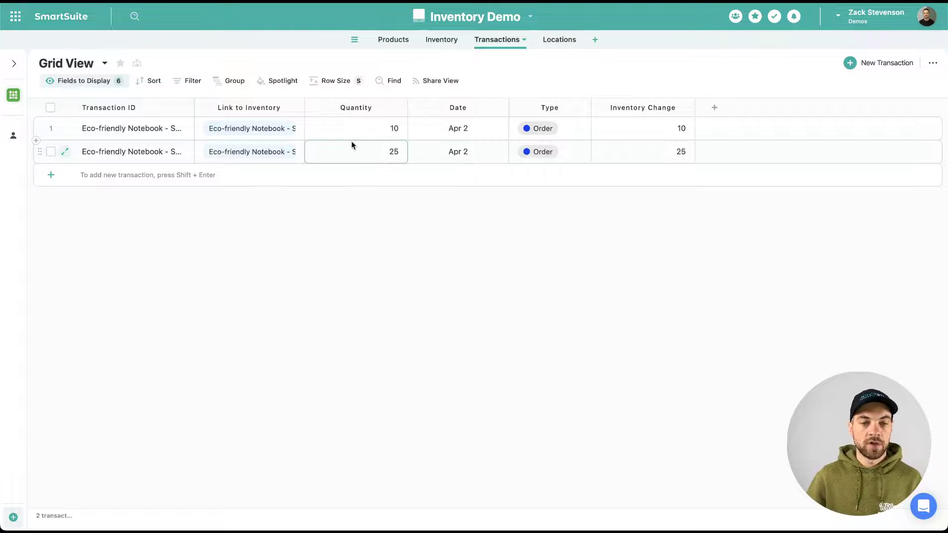
Step: Record a -5 Adjustment transaction for the Warehouse 2 inventory item
click(48, 177)
click(208, 179)
click(206, 176)
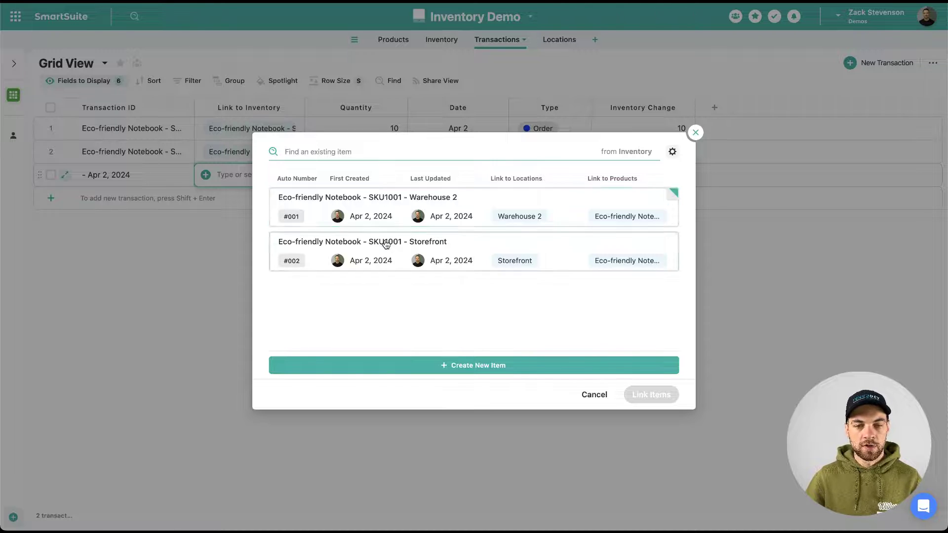
click(375, 204)
click(632, 395)
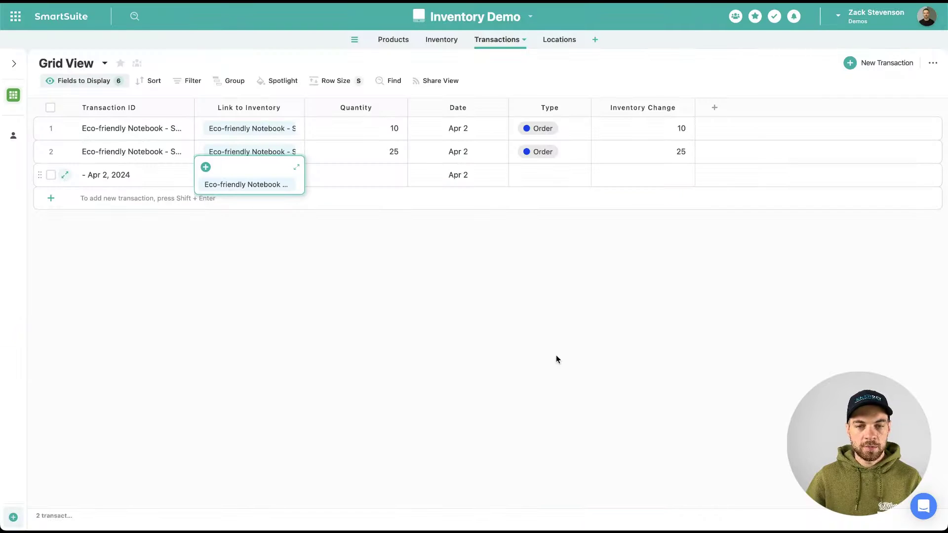
click(372, 177)
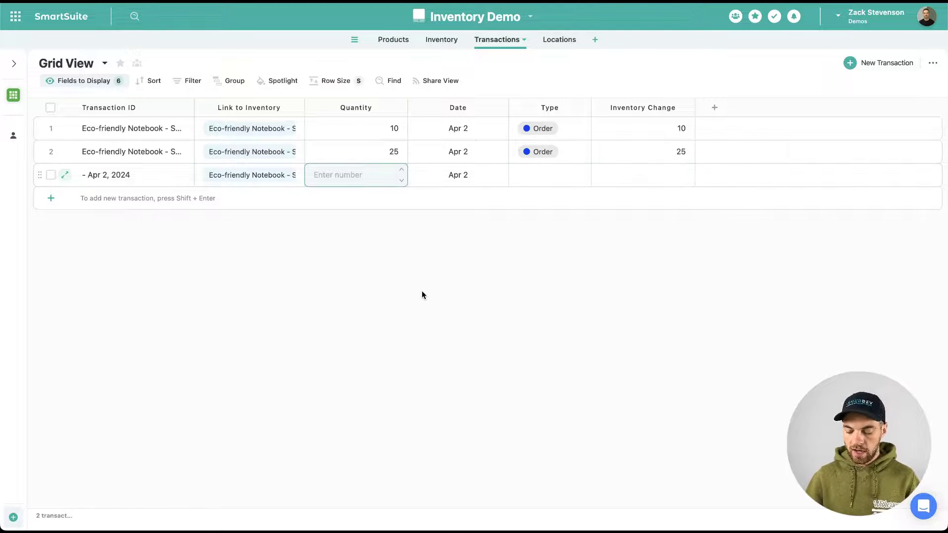
text(-5)
click(578, 178)
click(565, 264)
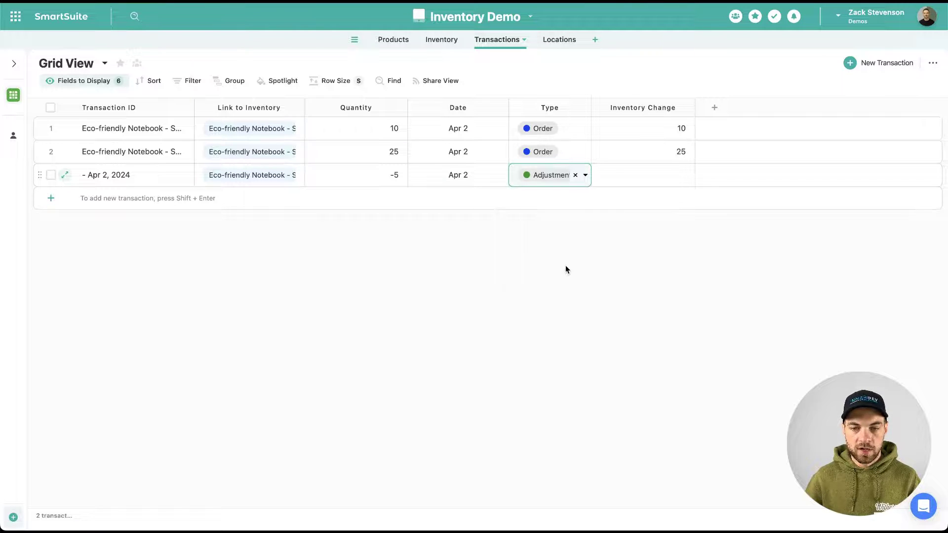
Step: Record a 5 Adjustment transaction for the Storefront inventory item
click(51, 199)
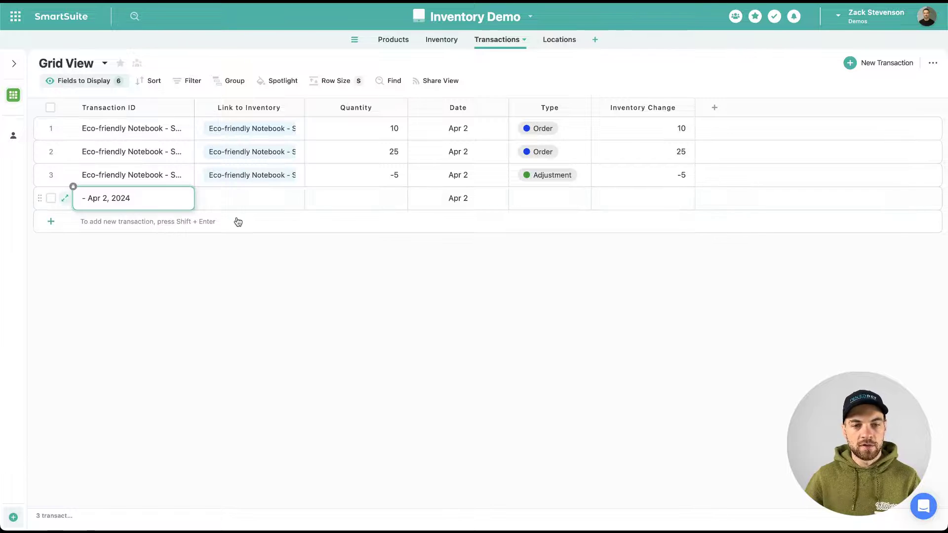
click(224, 200)
click(205, 198)
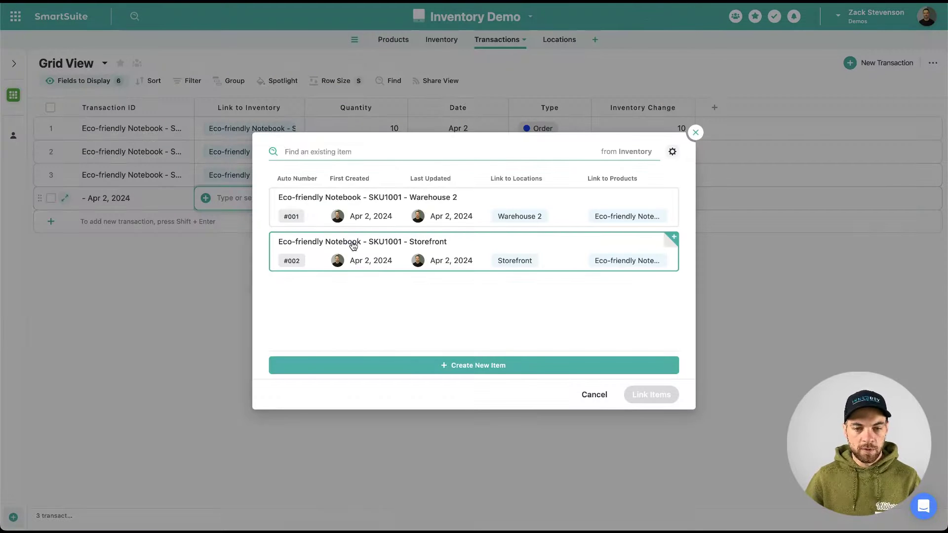
click(358, 246)
click(633, 395)
click(380, 203)
text(5)
click(567, 200)
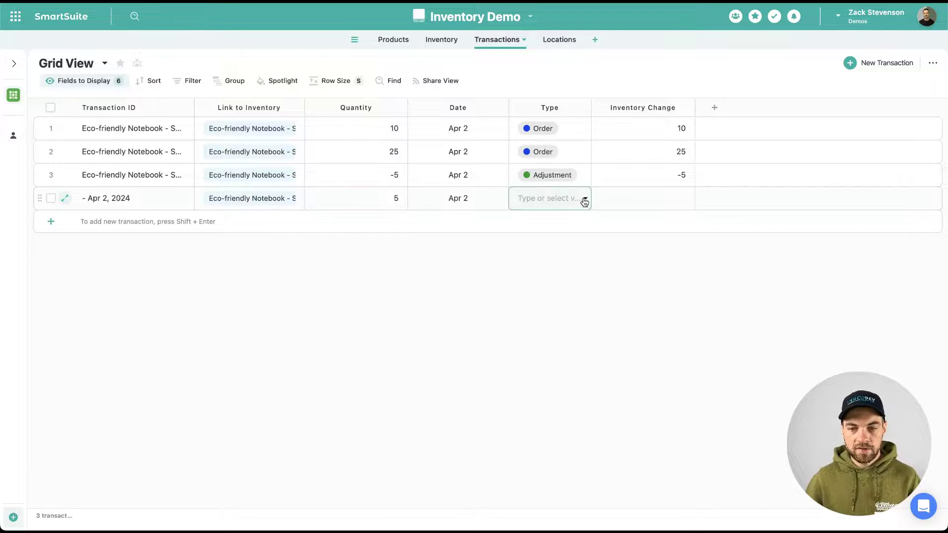
click(584, 199)
click(551, 286)
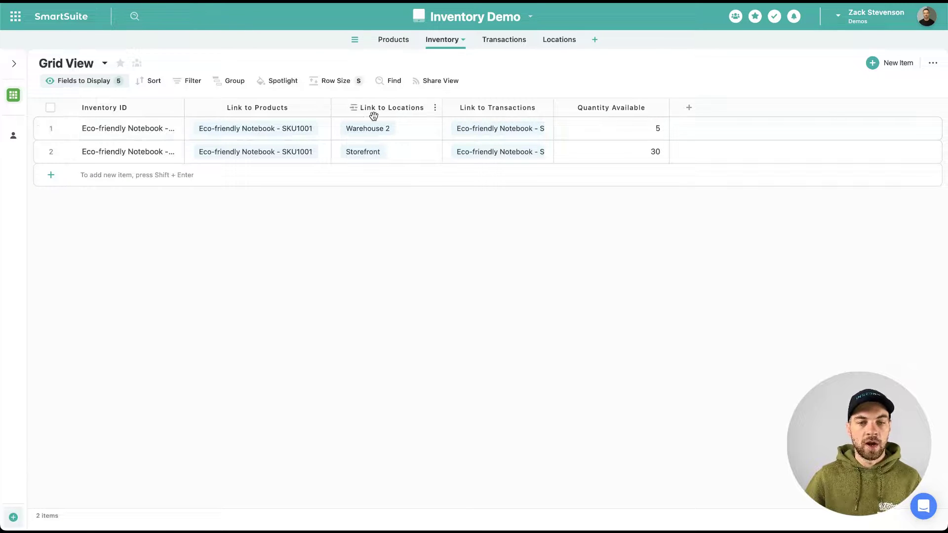
Step: Review the Products, Transactions and Inventory tables
click(390, 40)
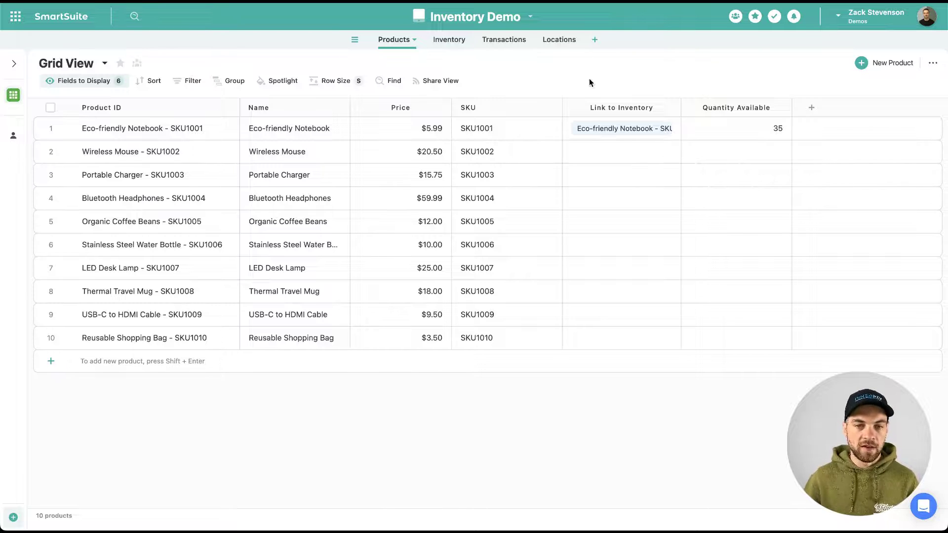
click(498, 39)
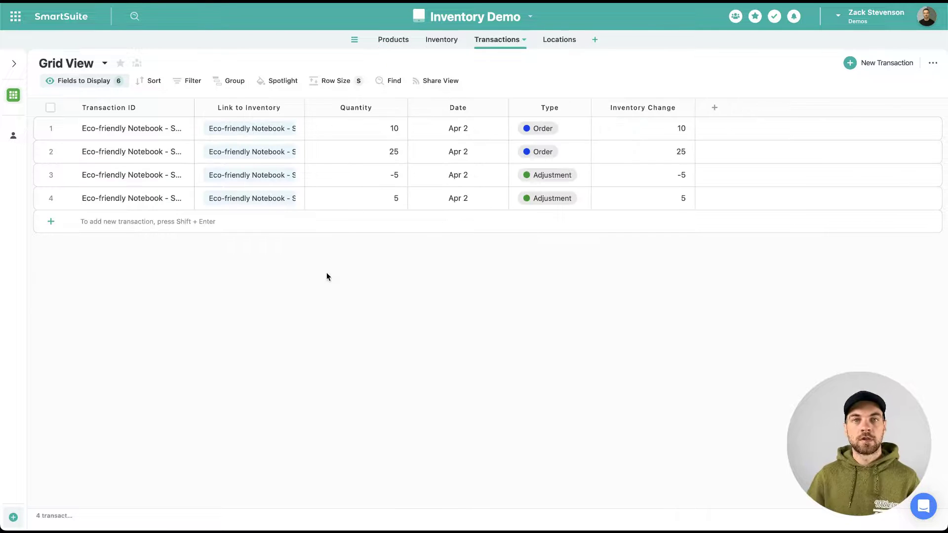
click(437, 41)
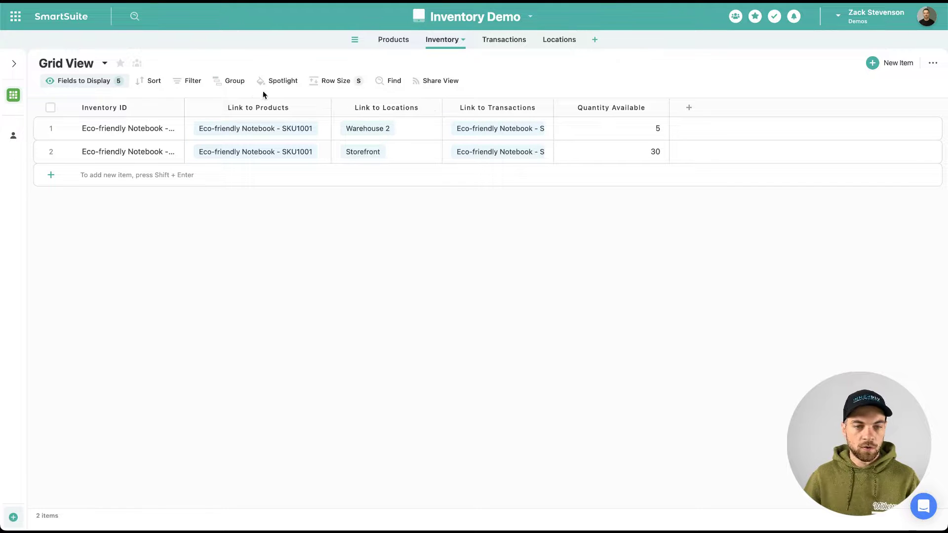
Step: Group Inventory records by the Link to Locations field, then return to Transactions
click(356, 105)
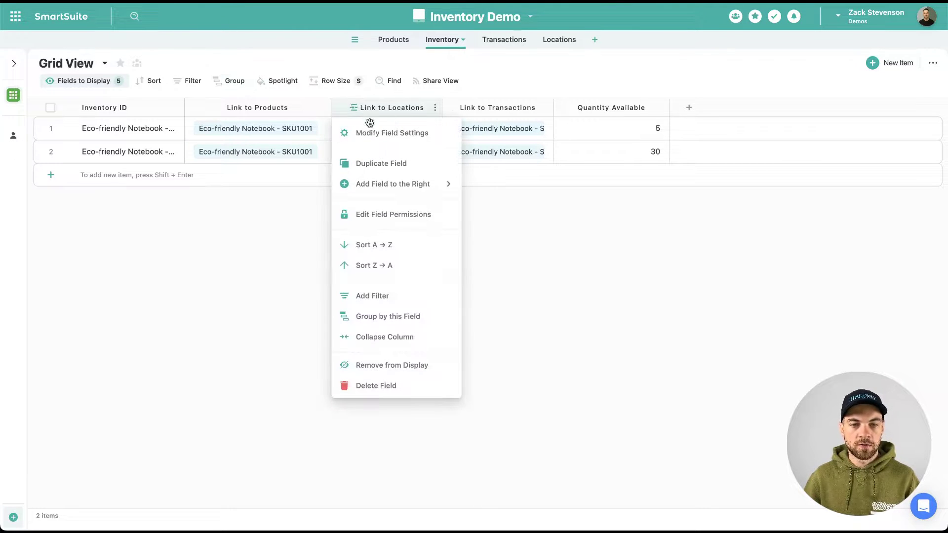
mouse_move(423, 192)
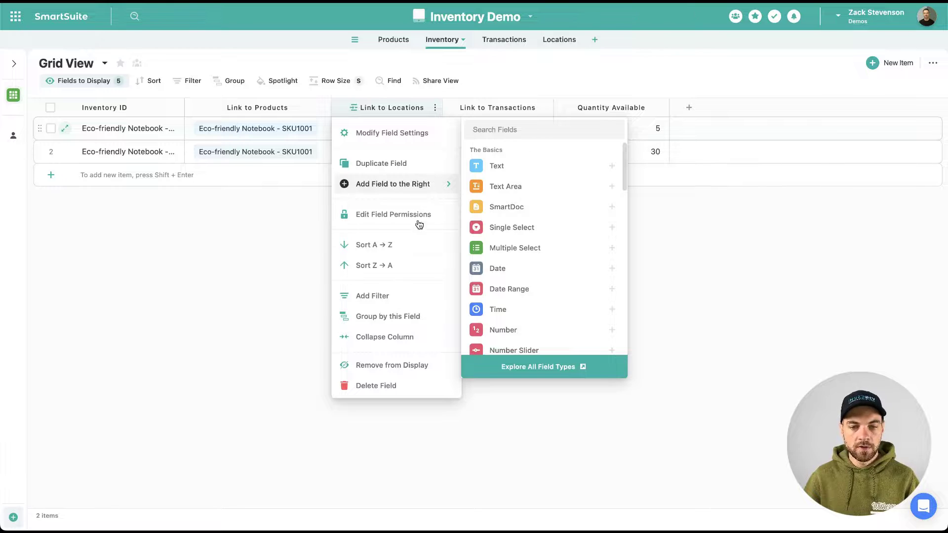
click(397, 316)
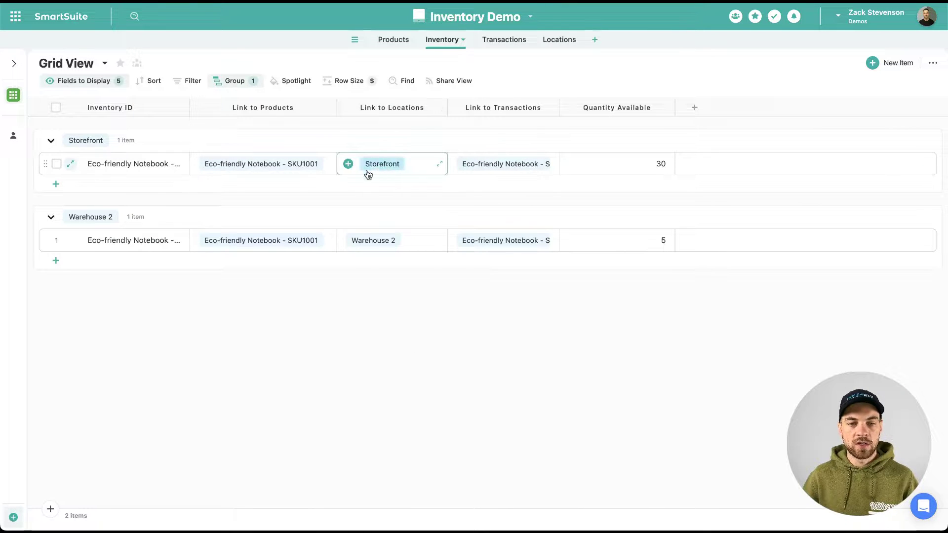
mouse_move(625, 185)
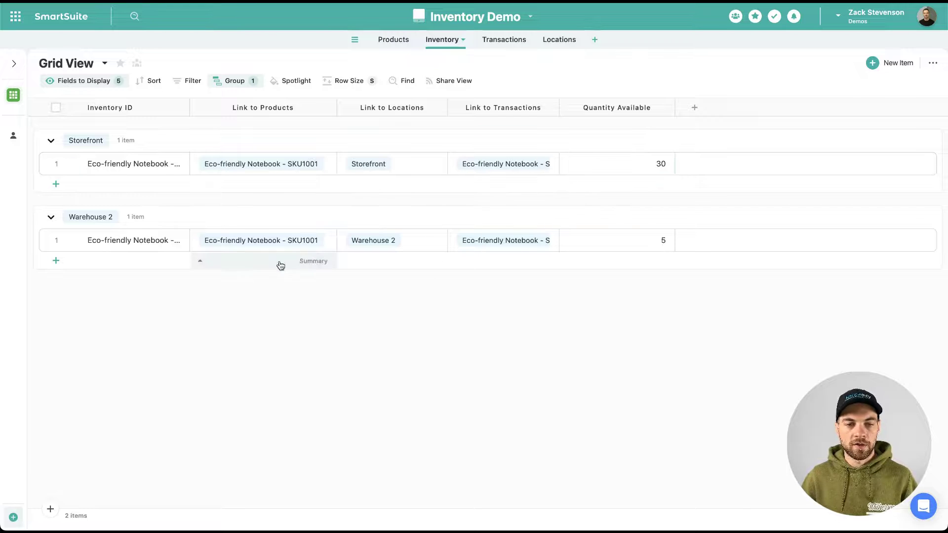
click(499, 43)
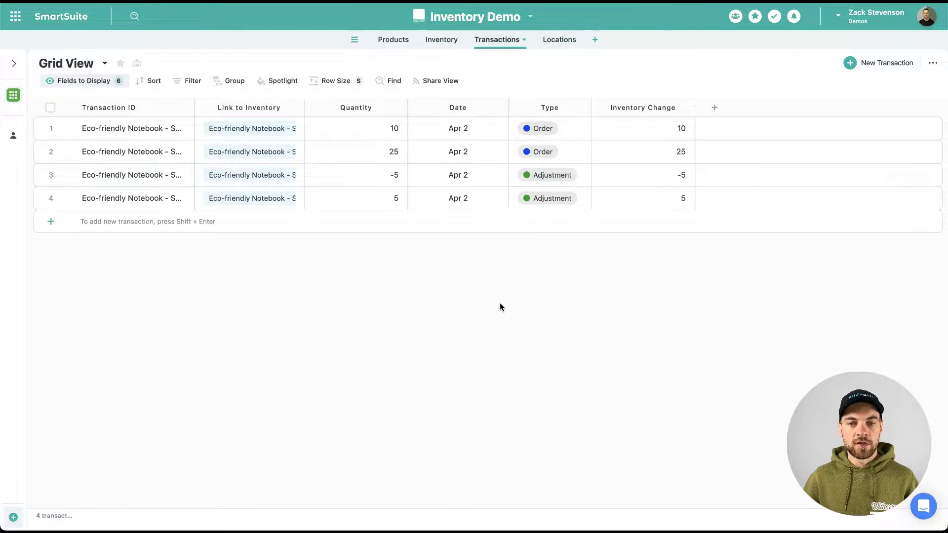
Step: Colour transaction records by their Type field
click(279, 81)
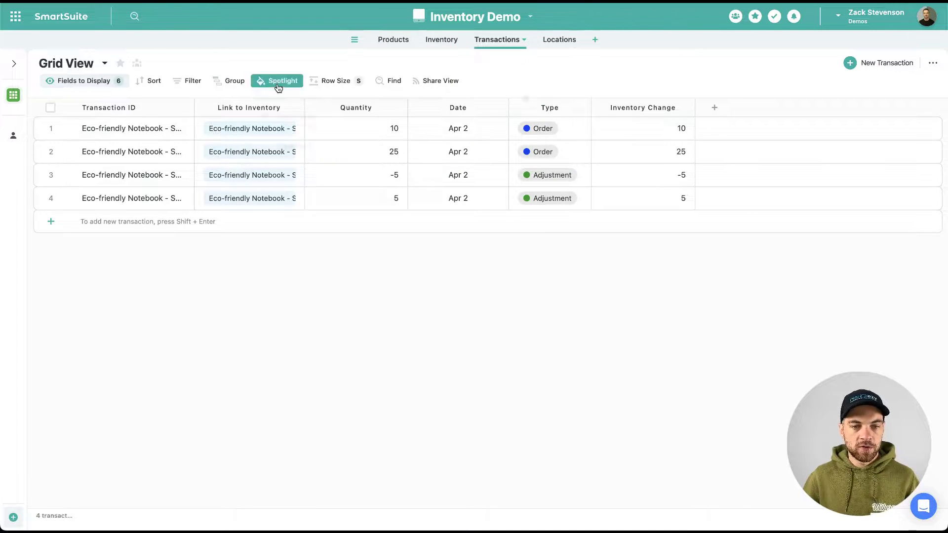
click(301, 114)
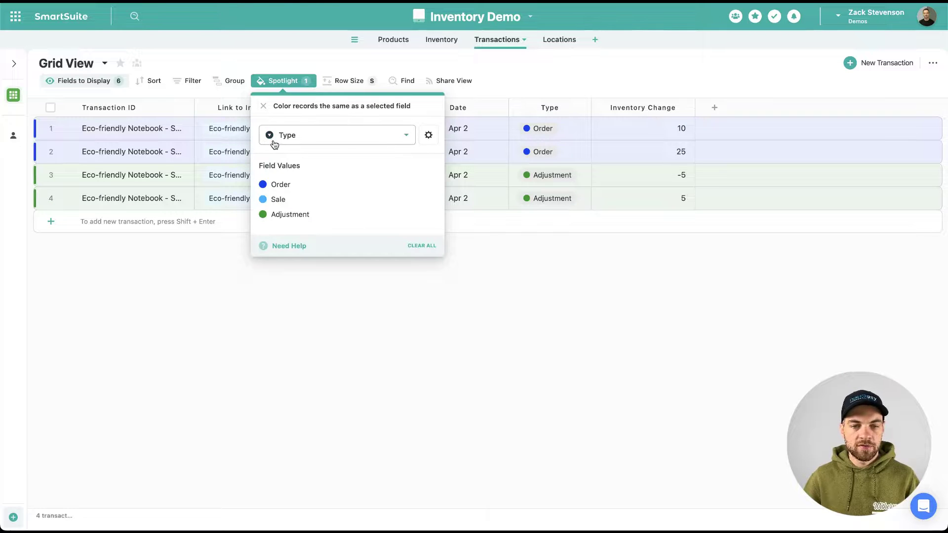
click(471, 338)
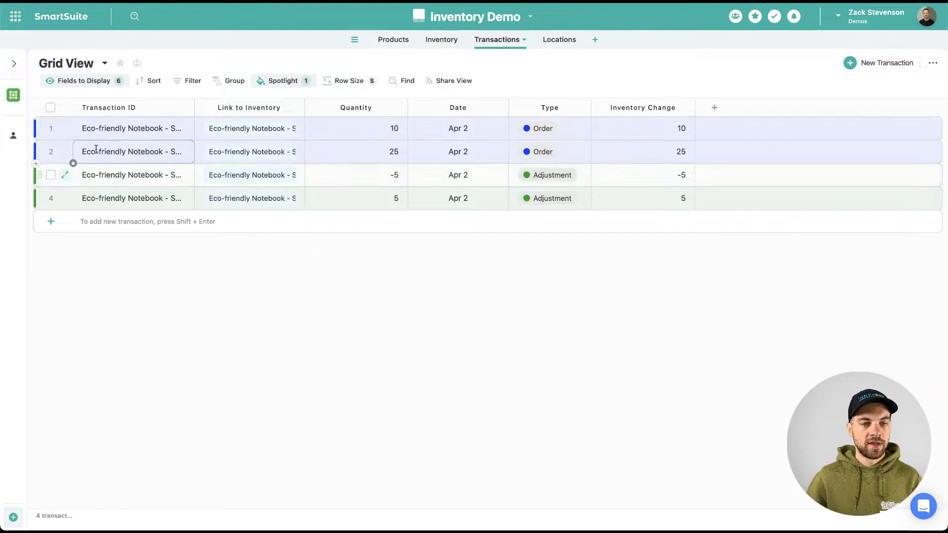
Step: Add a new empty transaction row
click(558, 131)
click(111, 132)
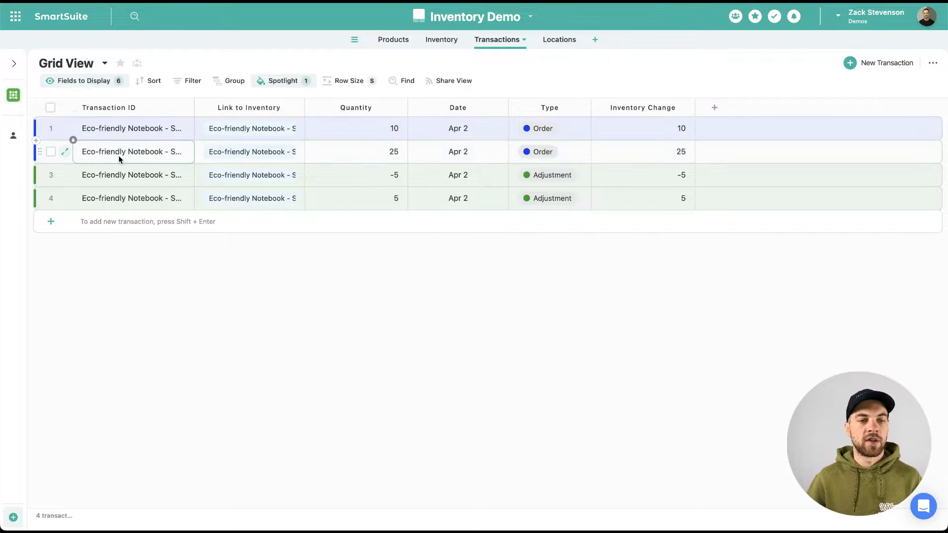
click(102, 198)
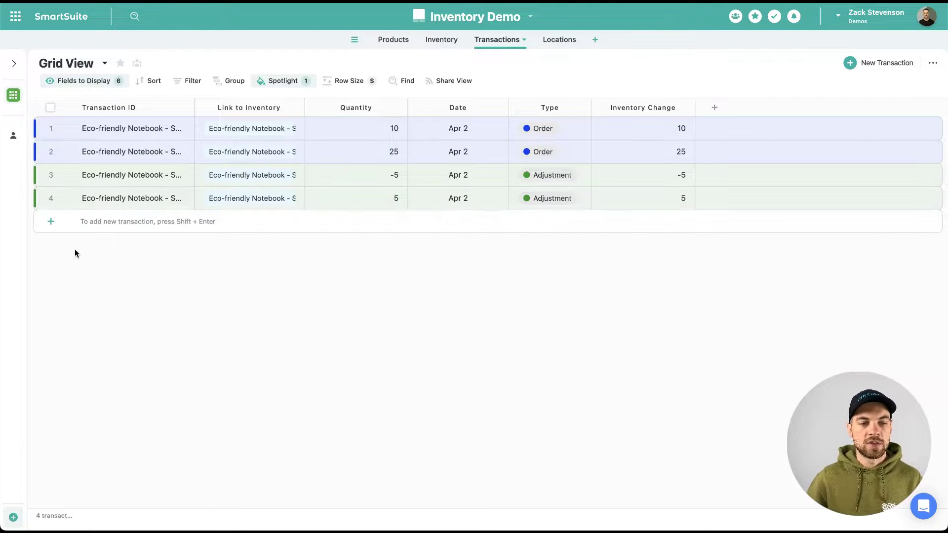
click(51, 223)
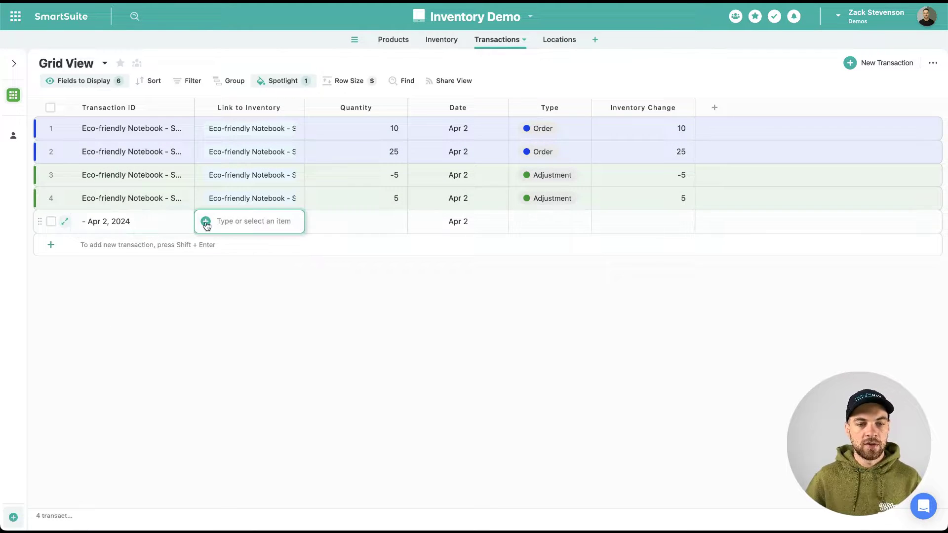
Step: Record a Sale of 2 linked to the Storefront inventory item
click(205, 221)
click(384, 216)
click(385, 245)
click(477, 205)
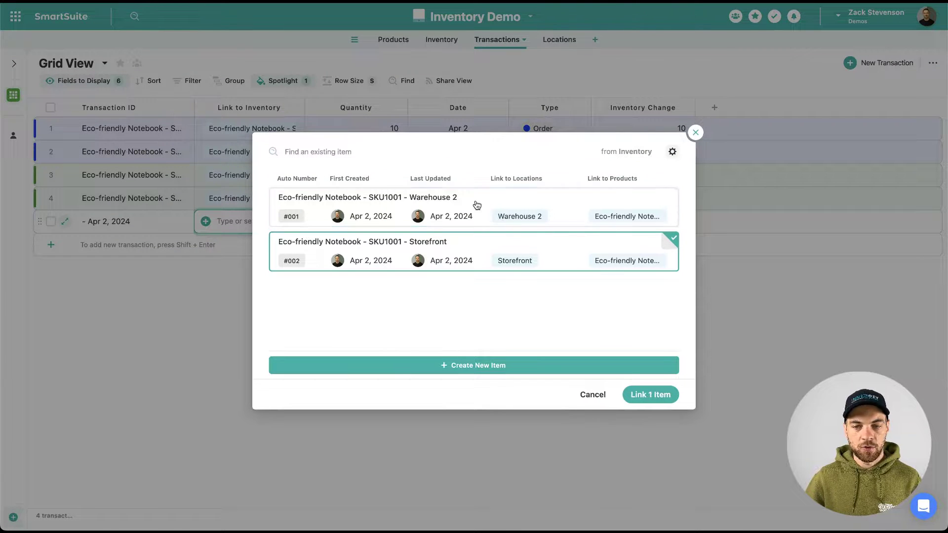
click(649, 405)
key(Tab)
text(2)
click(536, 220)
click(584, 223)
click(555, 289)
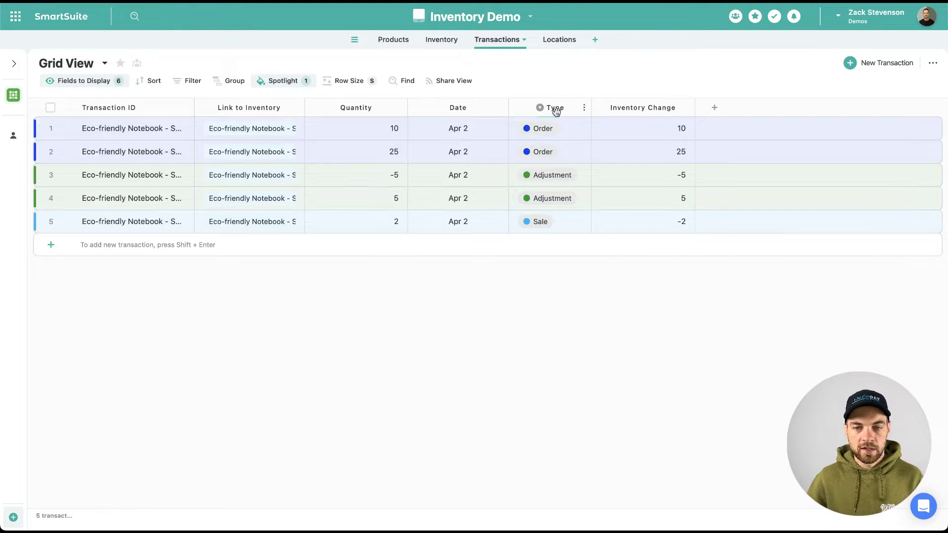
Step: Make the Sale option of the Type field red
double_click(555, 108)
click(476, 309)
click(554, 332)
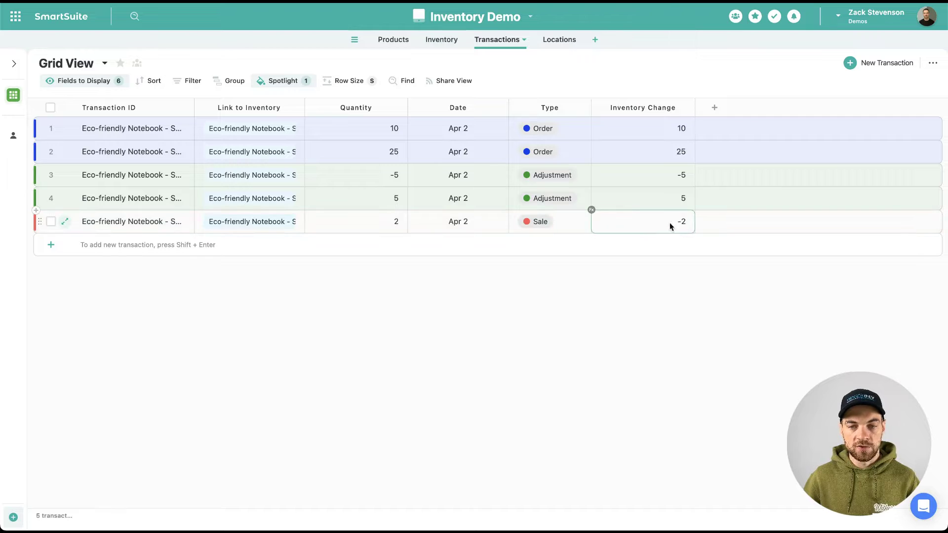
Step: Switch to the Inventory table to check Storefront stock at 28
click(441, 40)
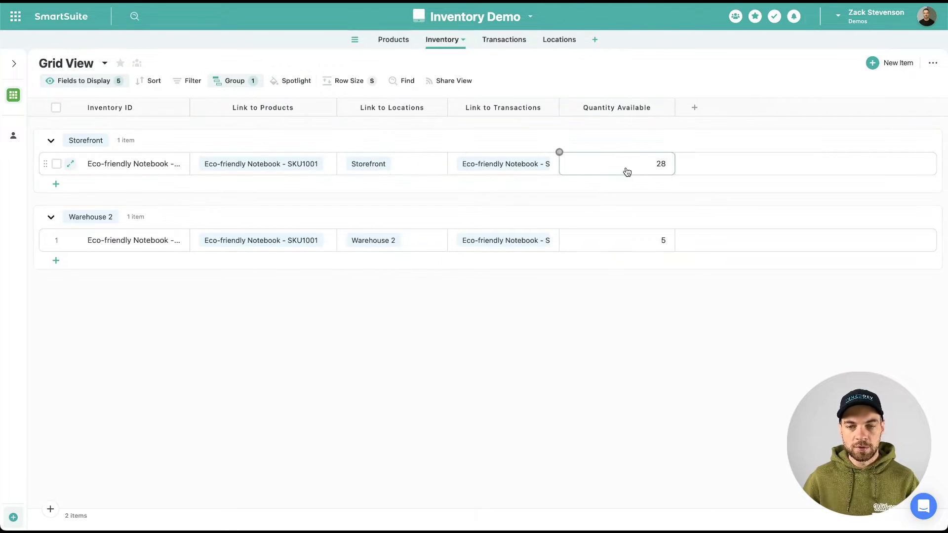